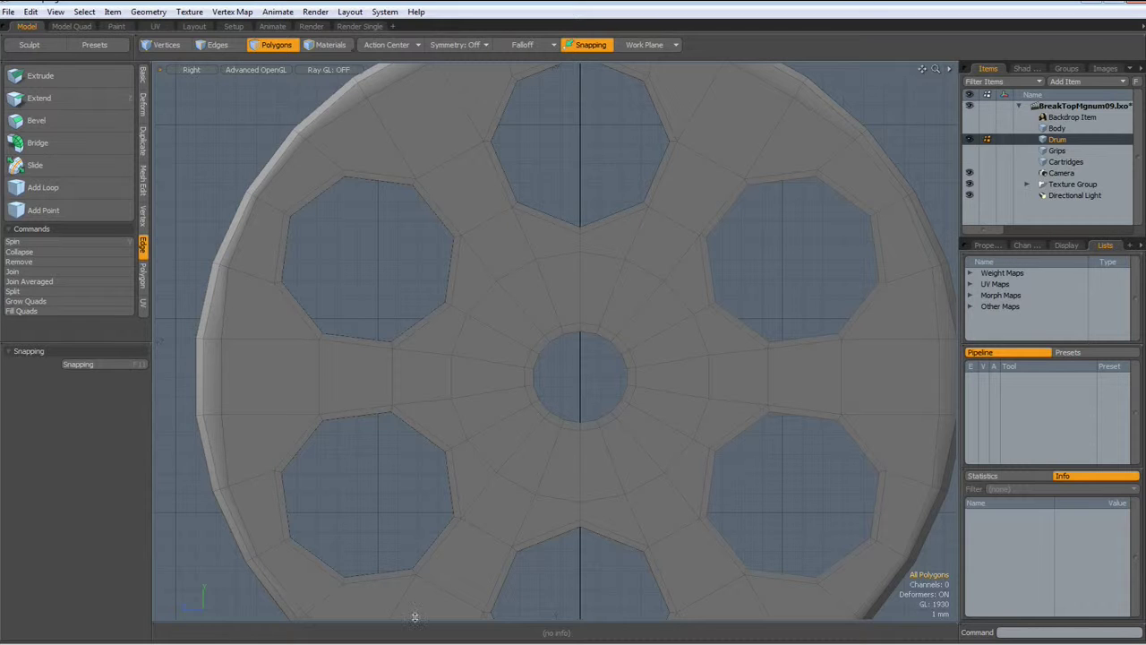
Draw a flat 14-sided cylinder disc from the drum's centre hole, with a radius of about 18.8 mm.
scroll(544, 550, "down", 2)
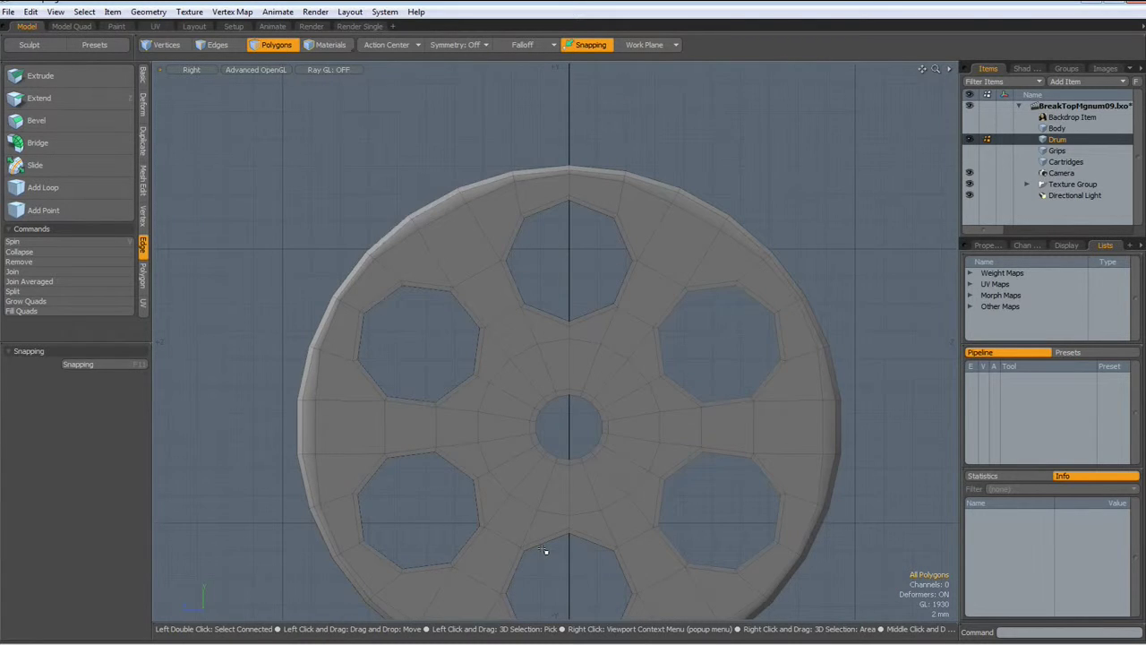
scroll(544, 550, "up", 2)
scroll(583, 378, "up", 1)
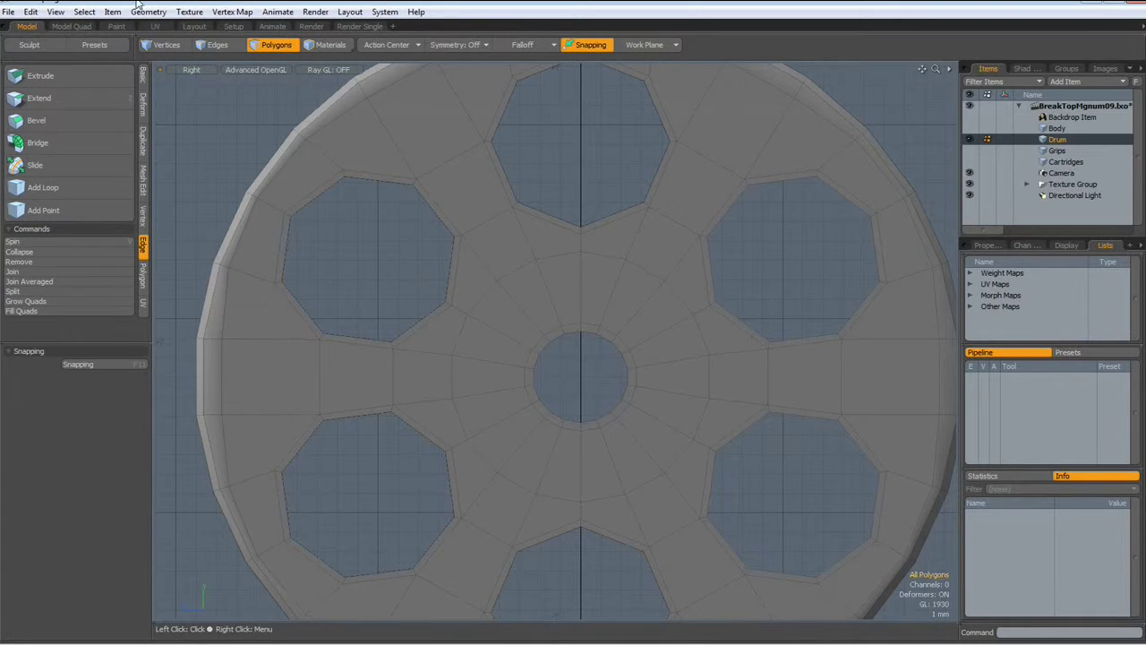
left_click(145, 77)
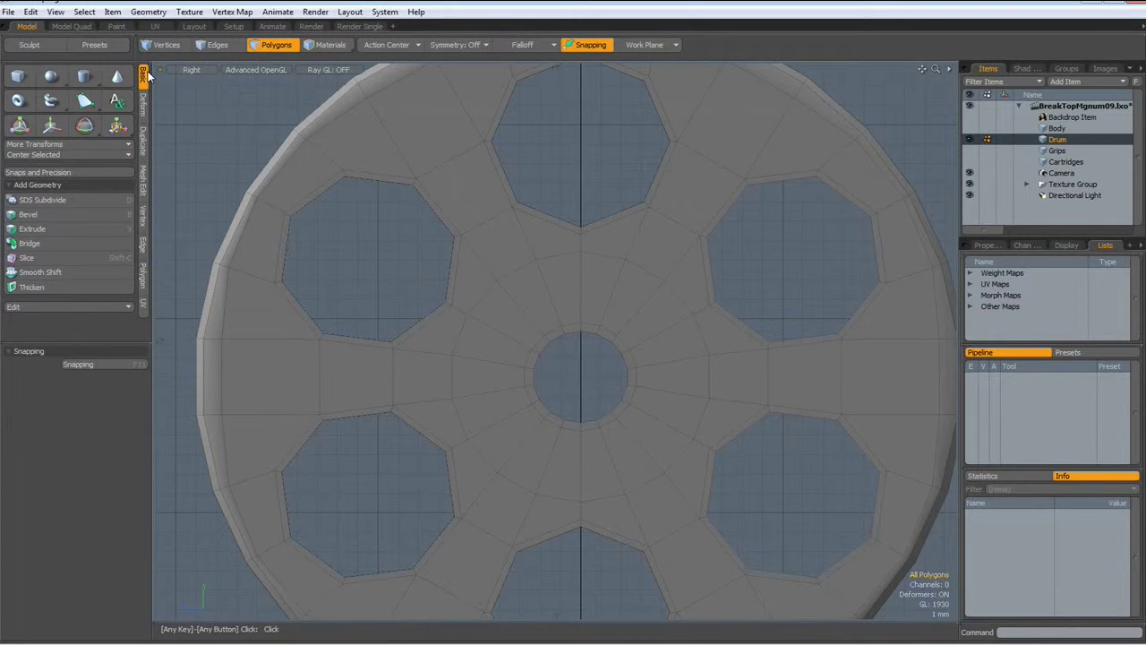
left_click(83, 76)
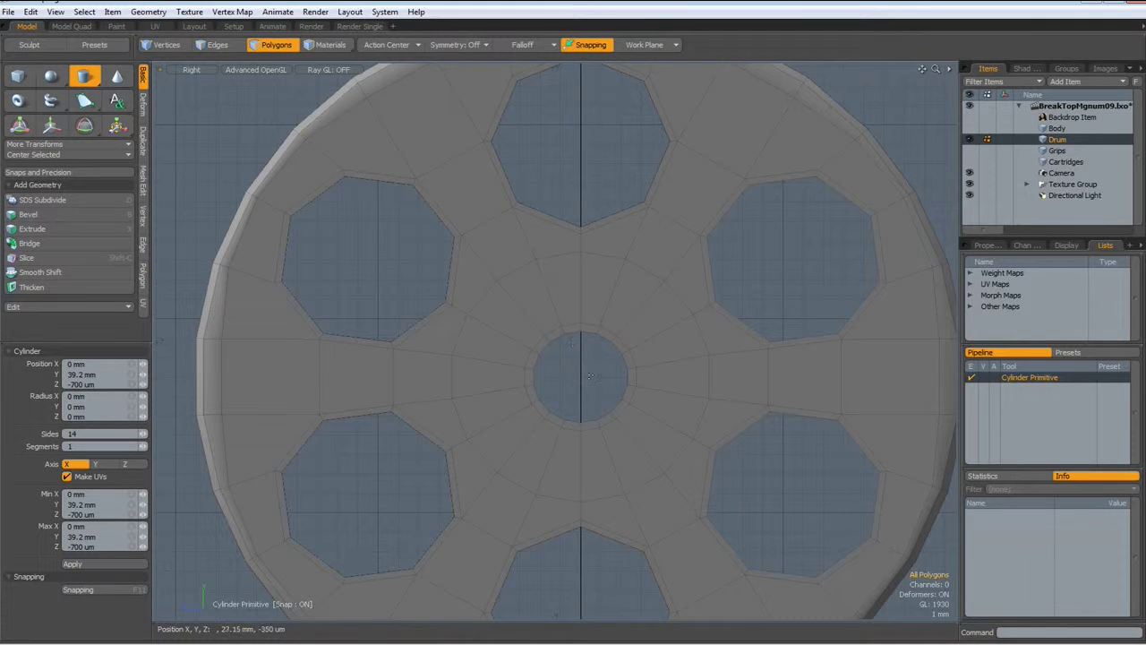
left_click_drag(581, 377, 836, 112)
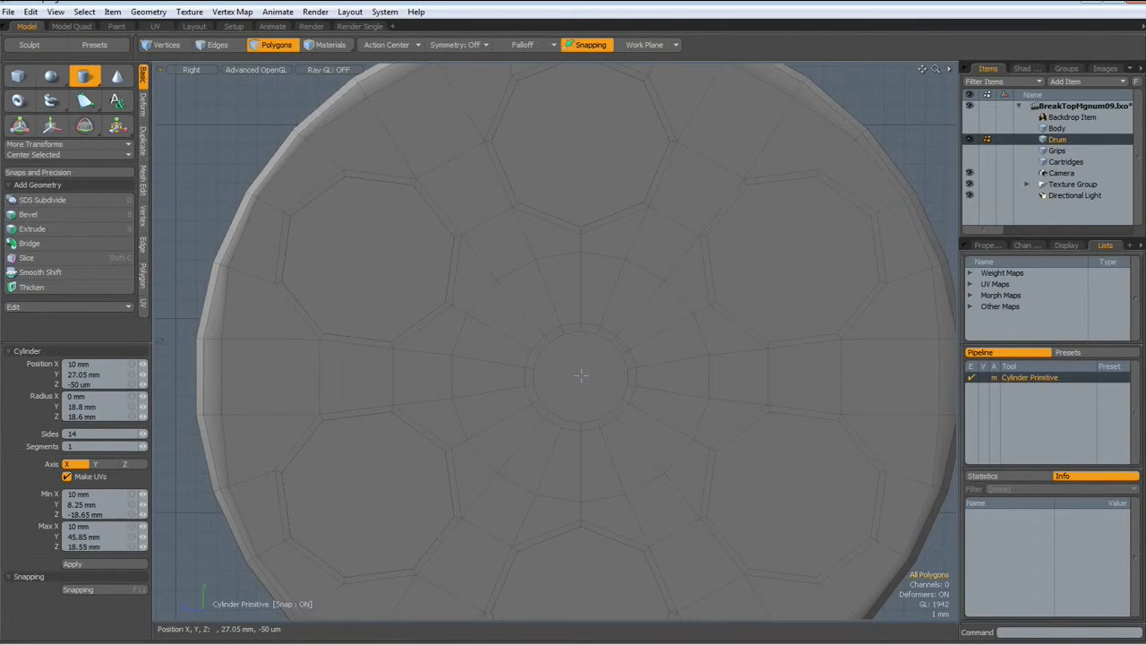
scroll(581, 376, "down", 3)
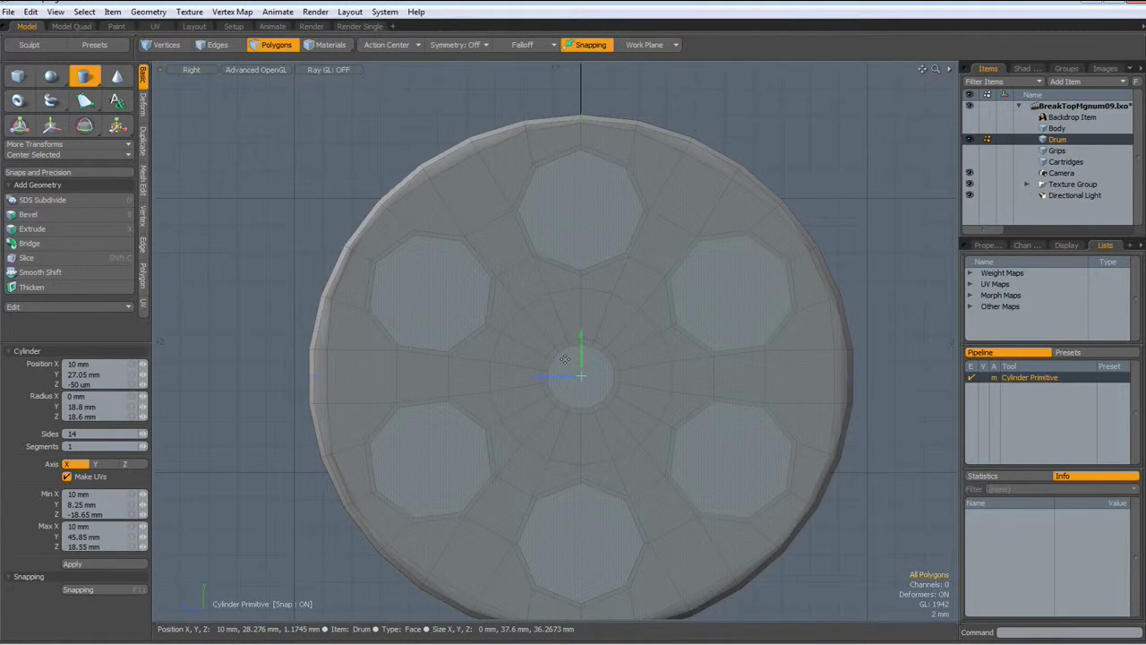
Set the disc's Y and Z radii to 18.5 mm and finish the cylinder.
left_click(111, 408)
type("18.5")
key("Tab")
type("1")
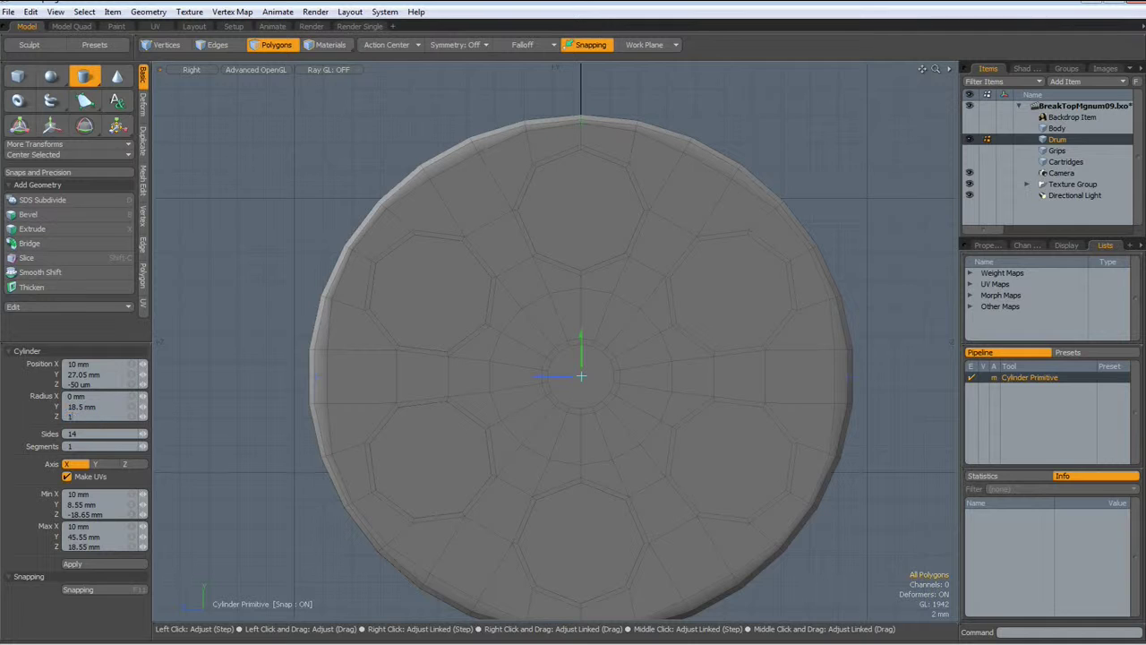
type("8.5")
key("Return")
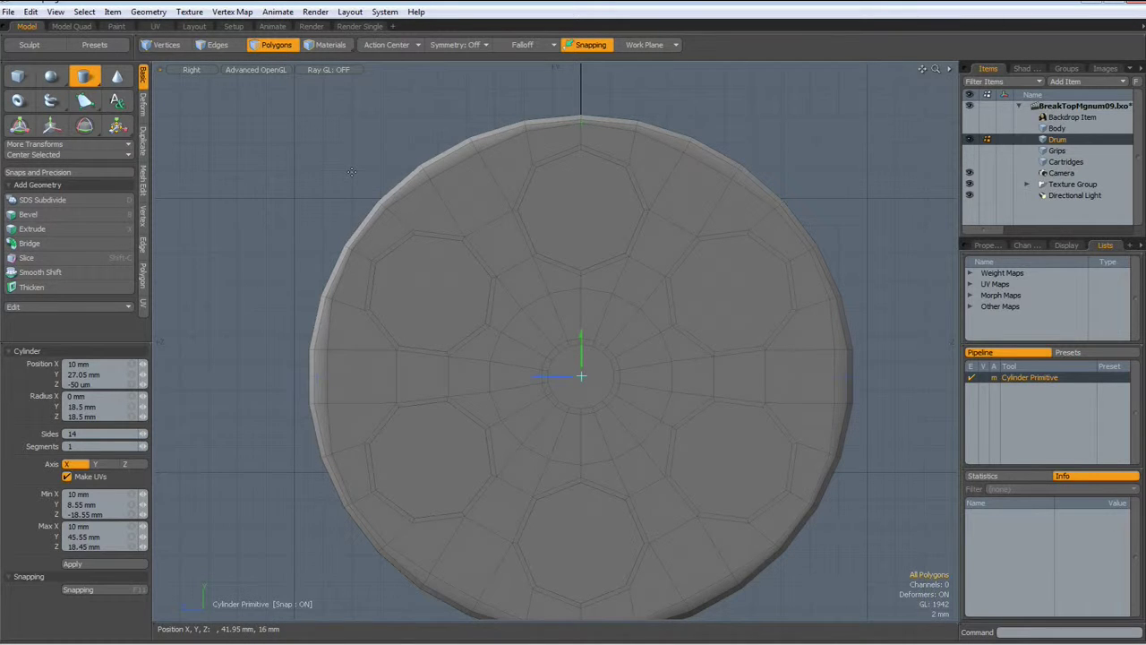
key("space")
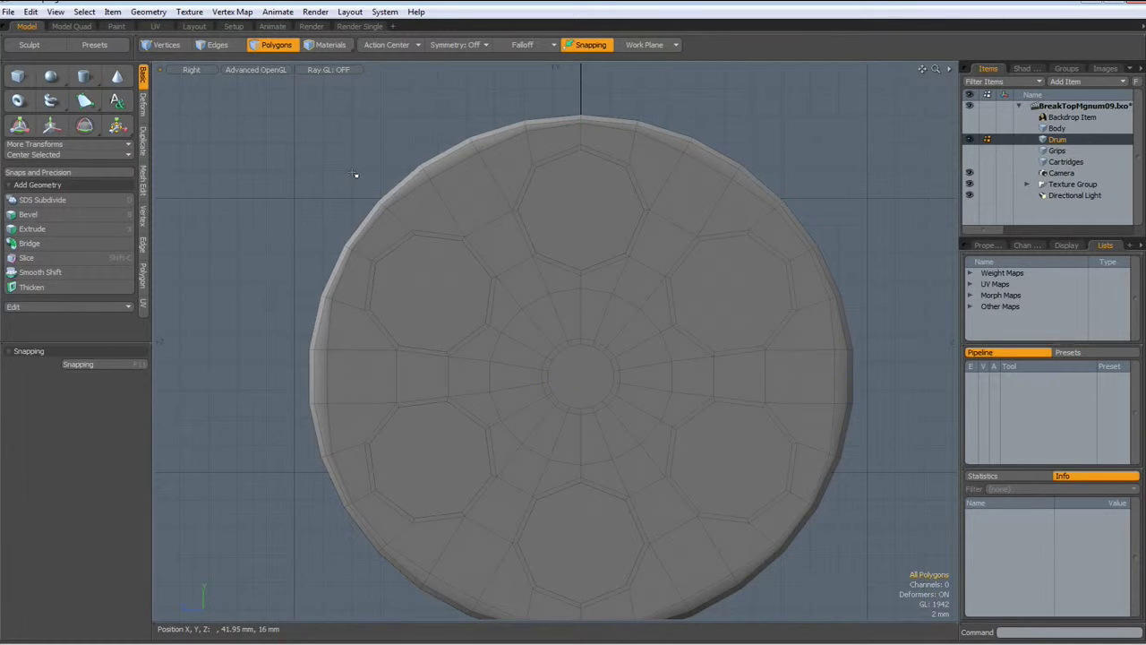
Hide the drum's original connected polygons to isolate the new disc, and select the disc polygon.
double_click(473, 206)
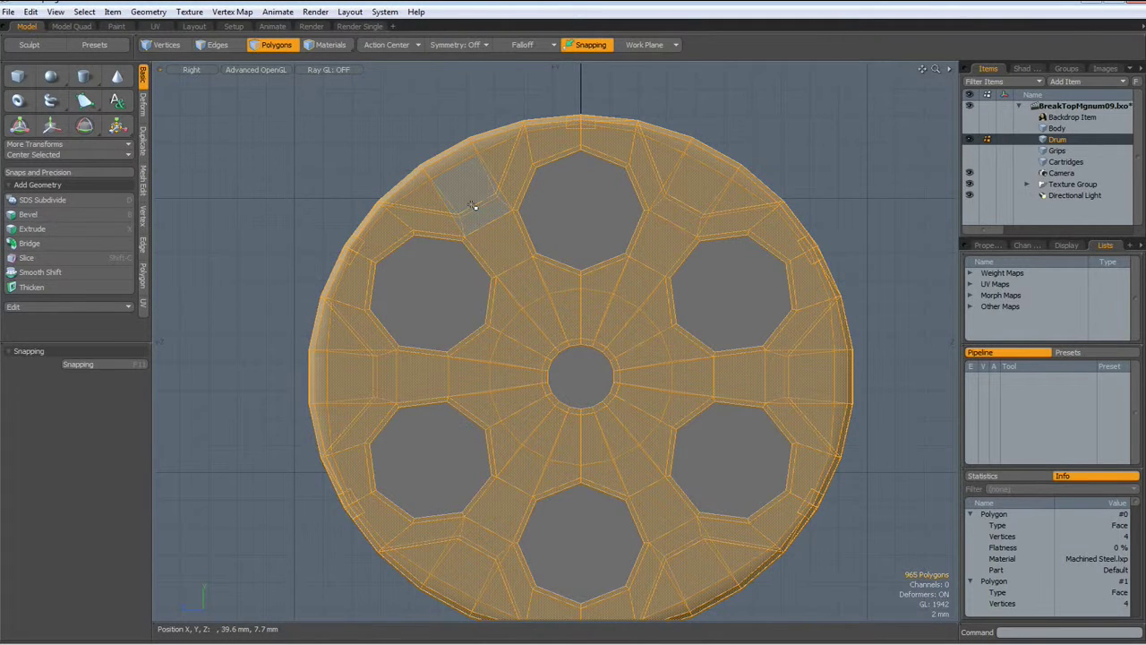
key("Delete")
left_click(509, 281)
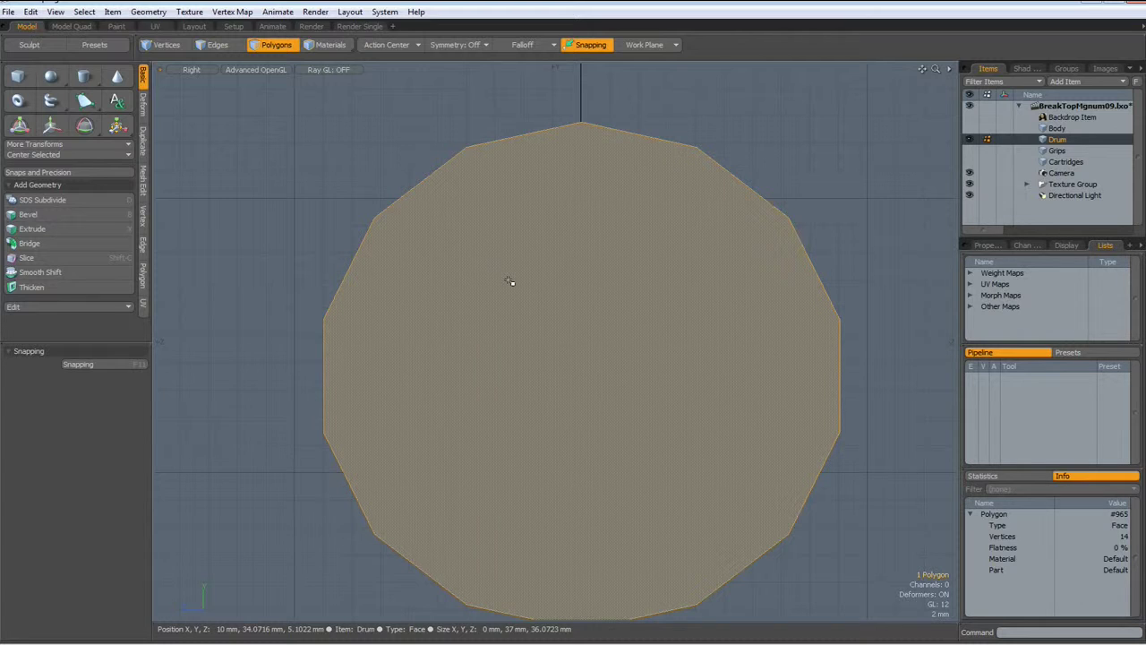
Rotate the disc polygon 12.857° around the X axis.
key("y")
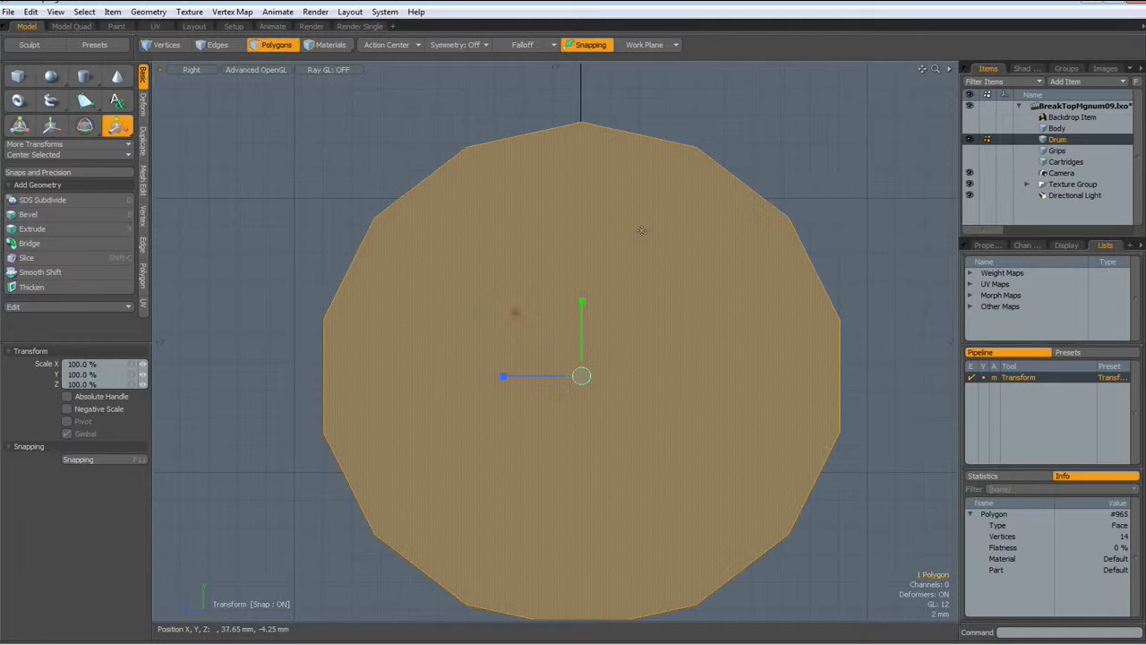
key("space")
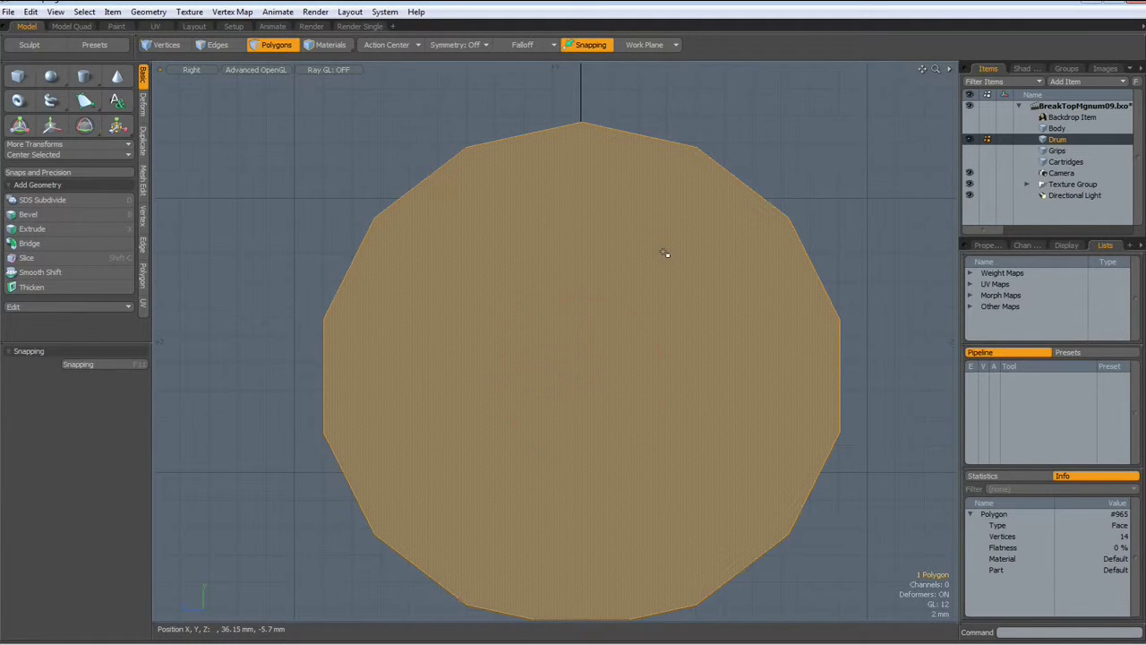
key("y")
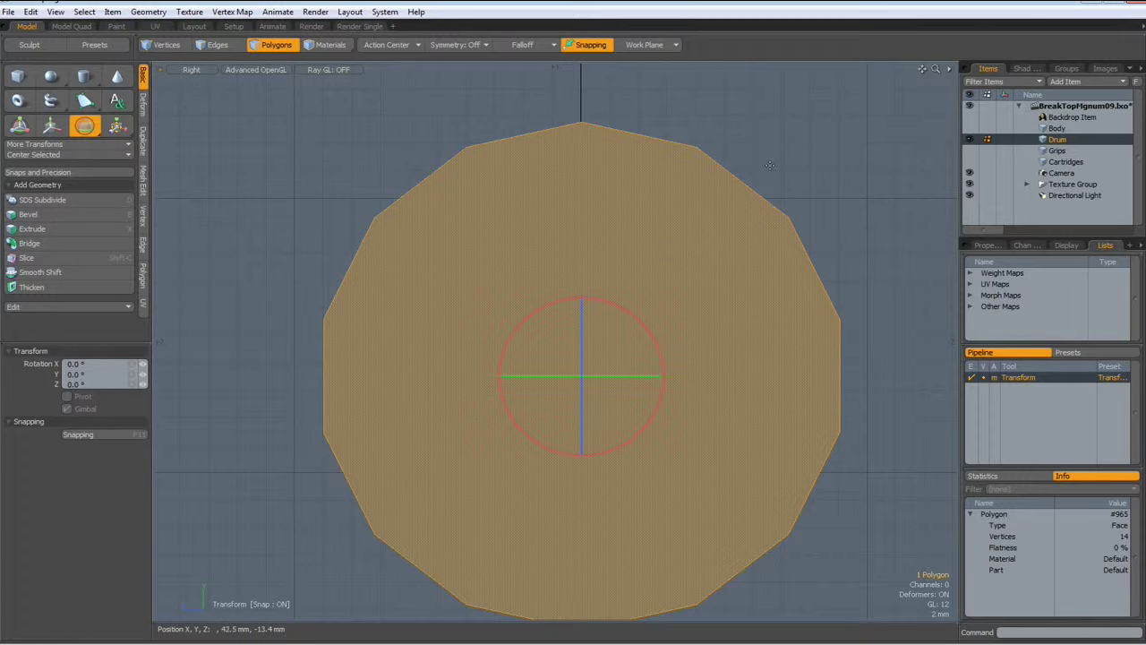
left_click_drag(627, 314, 615, 288)
left_click(96, 364)
type("12.857")
key("Return")
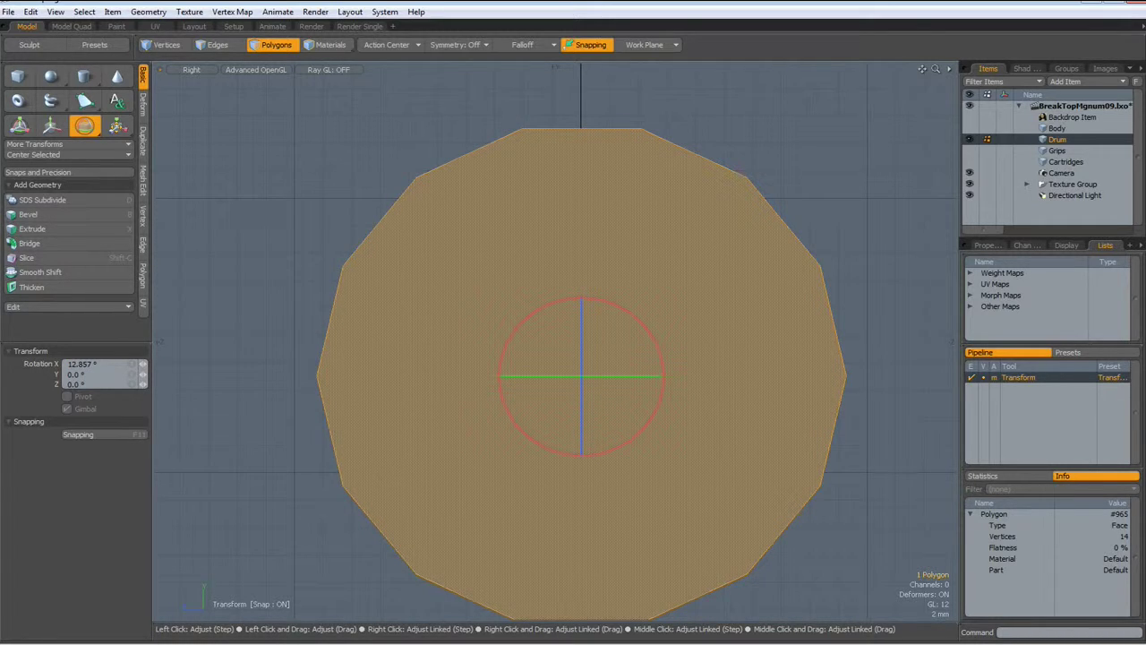
key("space")
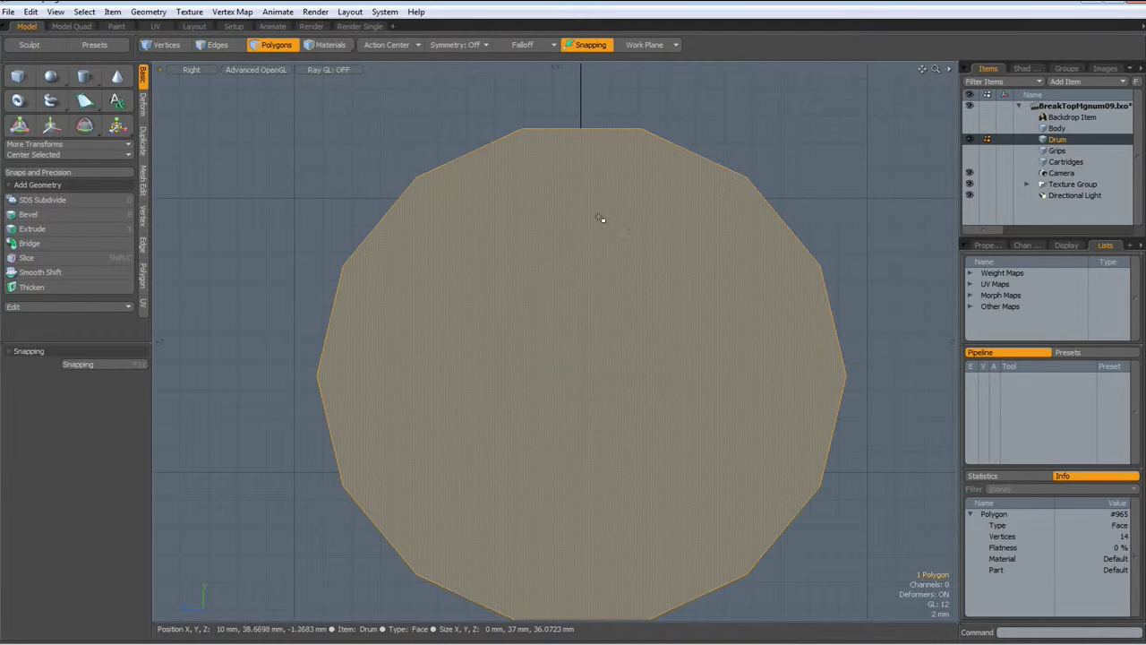
Inset the disc polygon twice with Bevel, the second time by about 2.04 mm, and delete the centre polygon.
key("b")
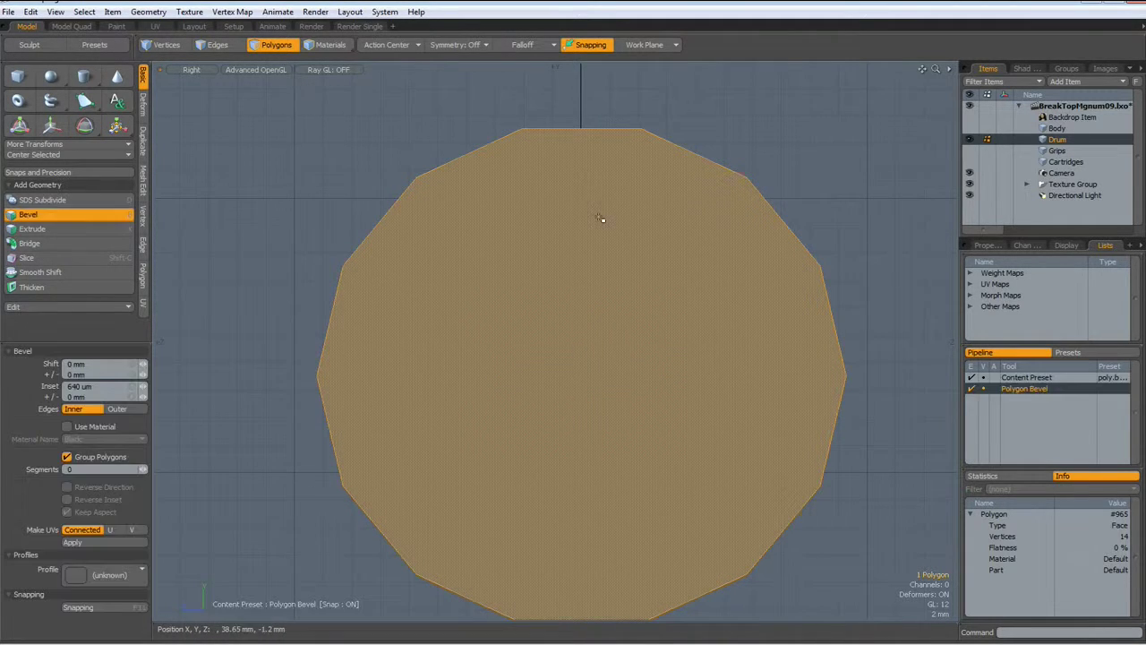
left_click(654, 375)
left_click_drag(654, 375, 538, 358)
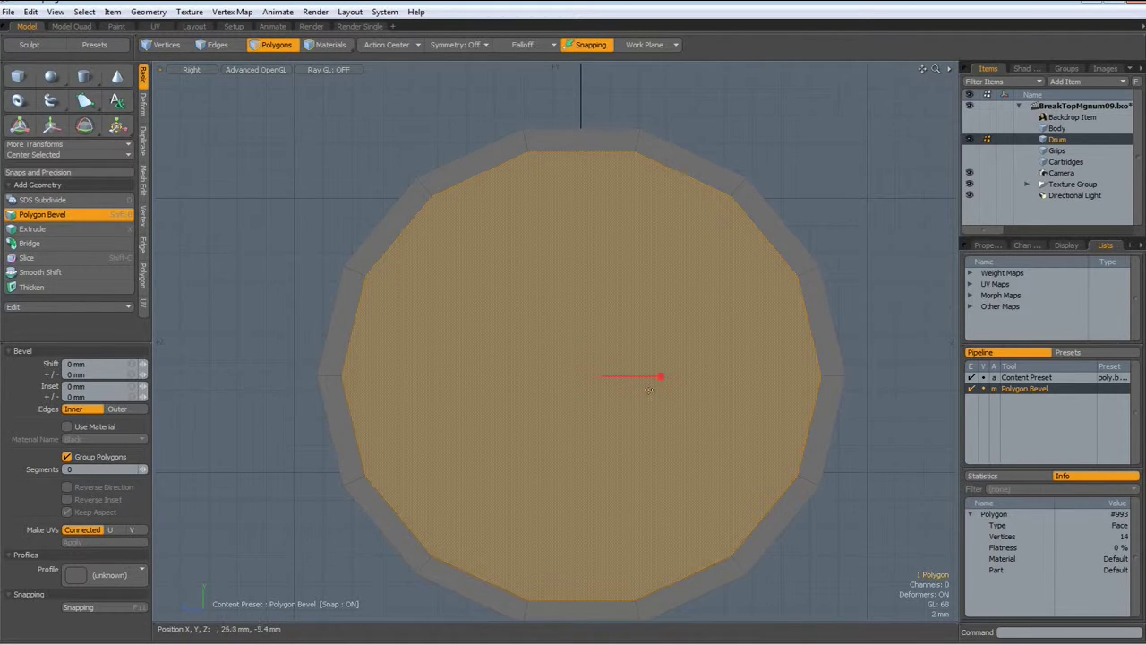
left_click_drag(661, 380, 513, 377)
key("Delete")
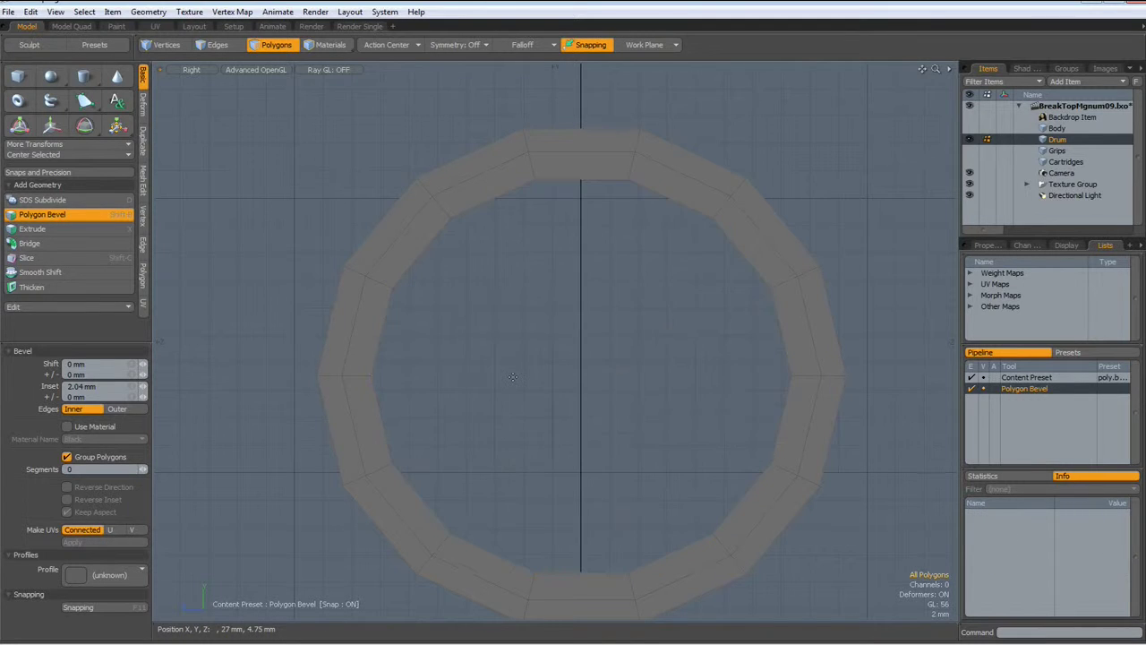
Bridge the top and bottom inner edges of the ring with a vertical strip.
key("2")
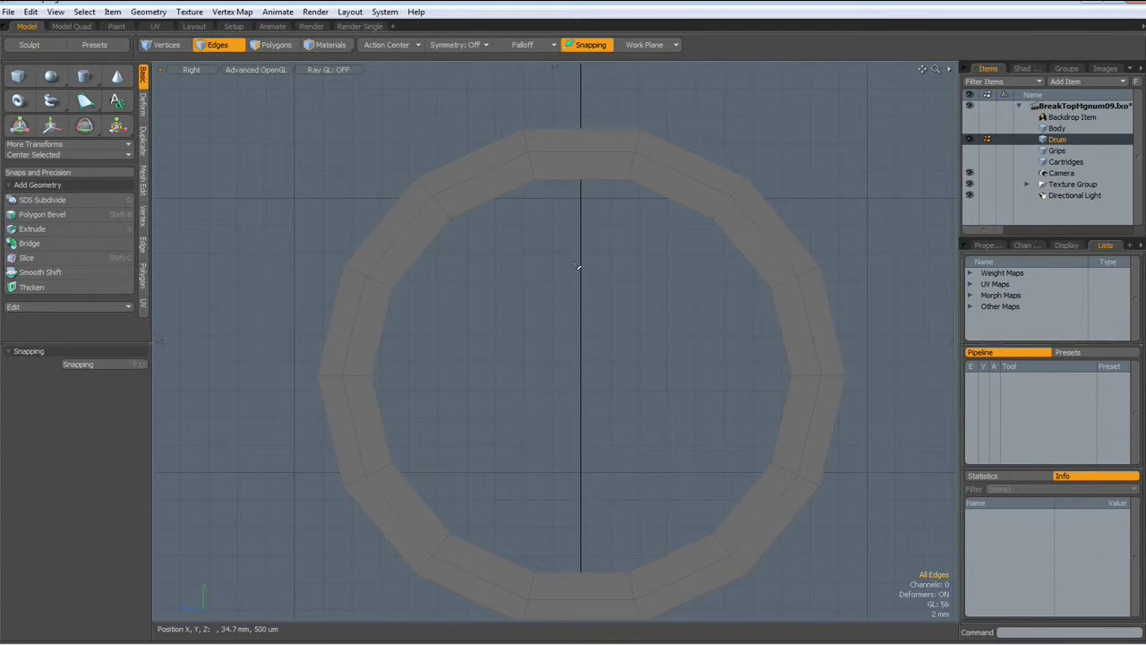
left_click(585, 184)
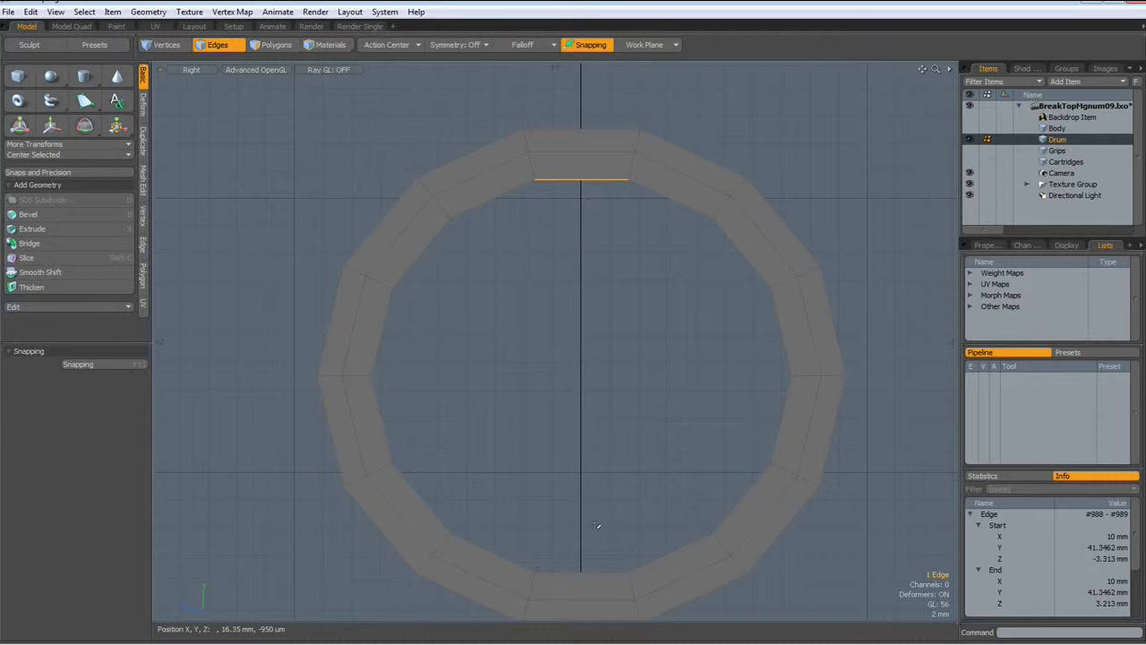
left_click(586, 568, "shift")
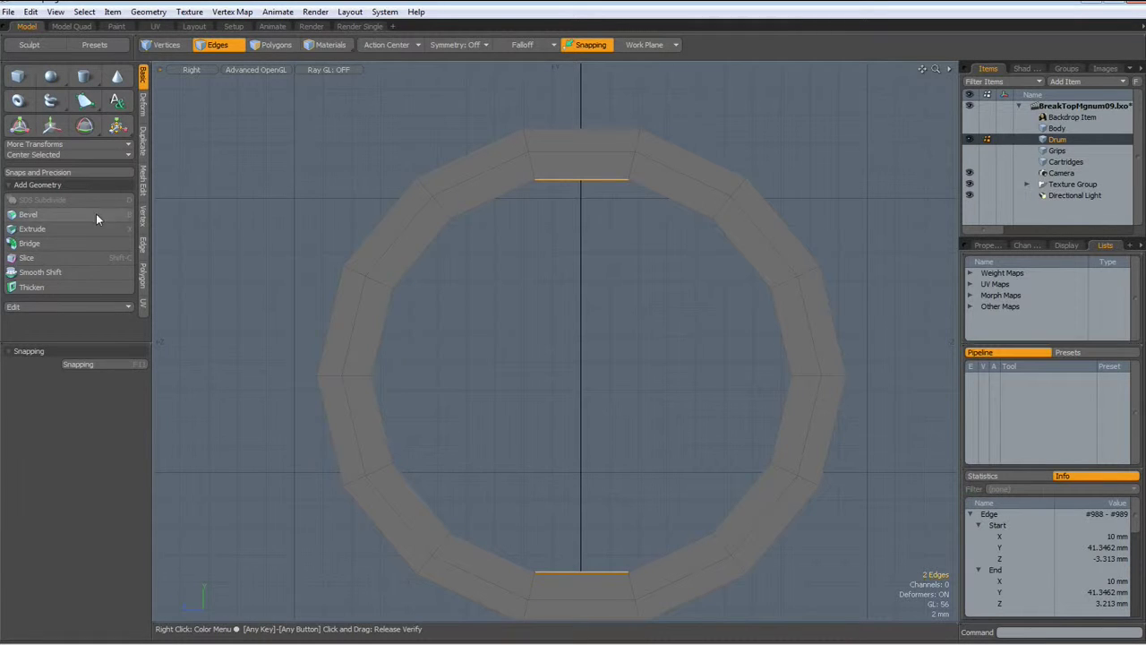
left_click(61, 245)
left_click(285, 200)
key("space")
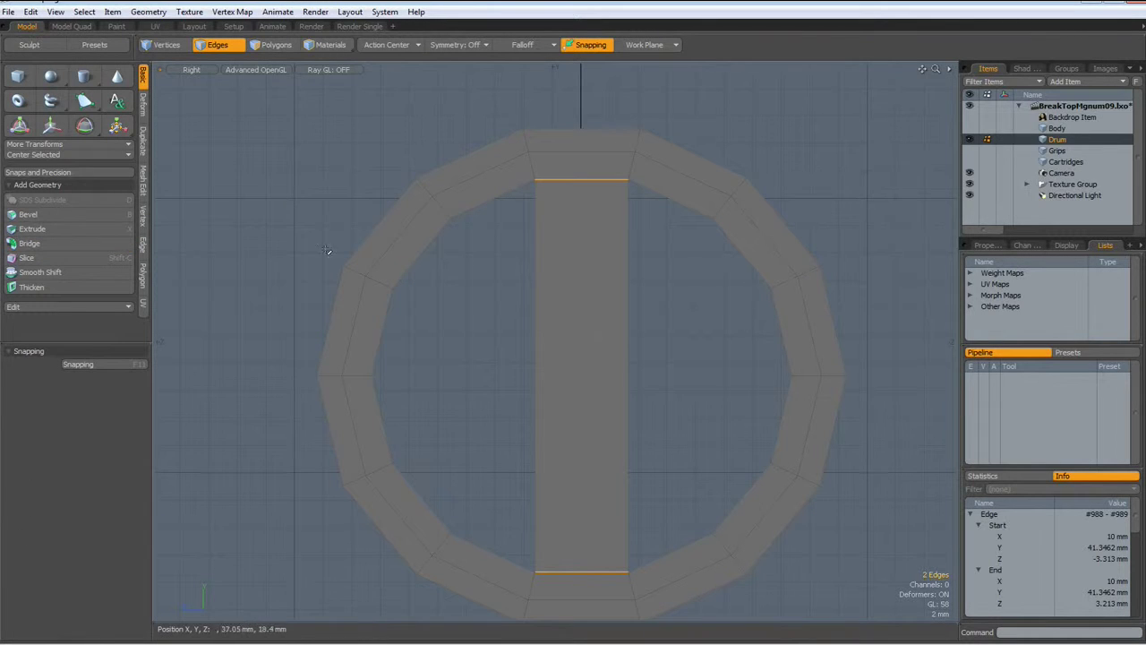
Loop-slice the vertical strip crosswise with three uniform cuts and clear the edge selection.
left_click(535, 318)
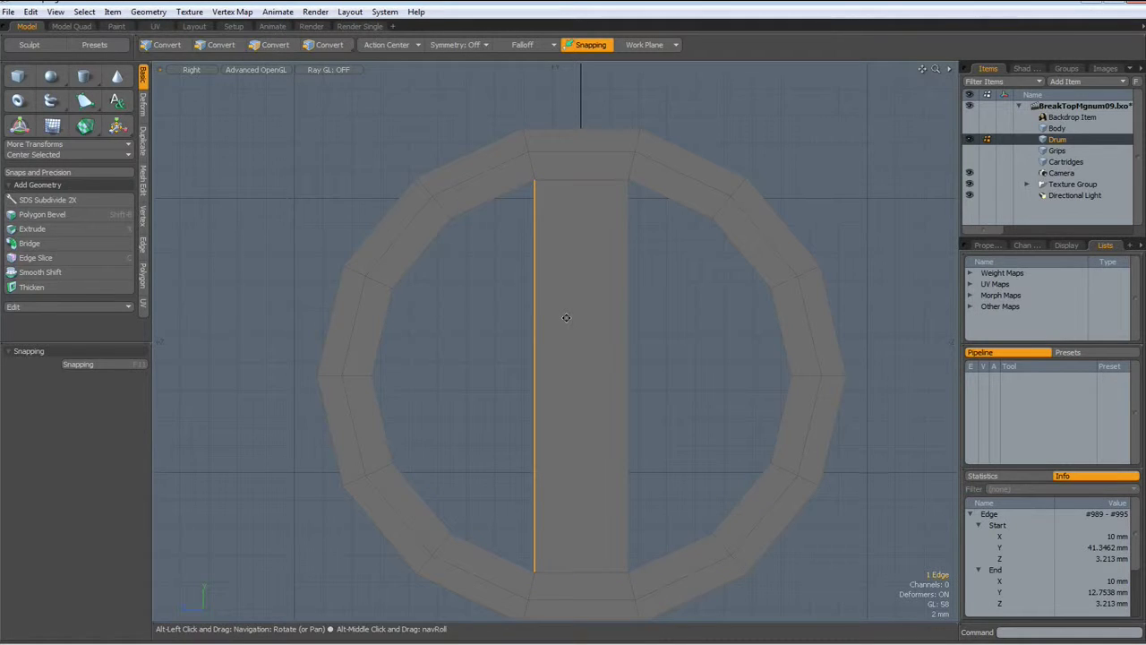
key("alt+c")
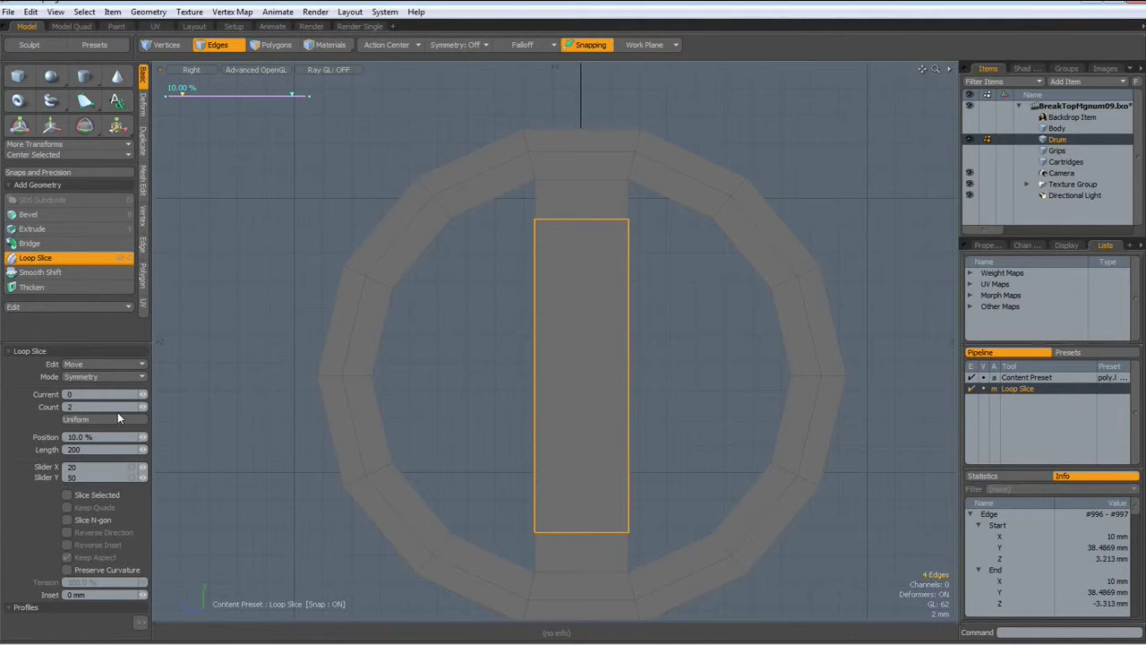
left_click(142, 410)
left_click(144, 408)
left_click(115, 377)
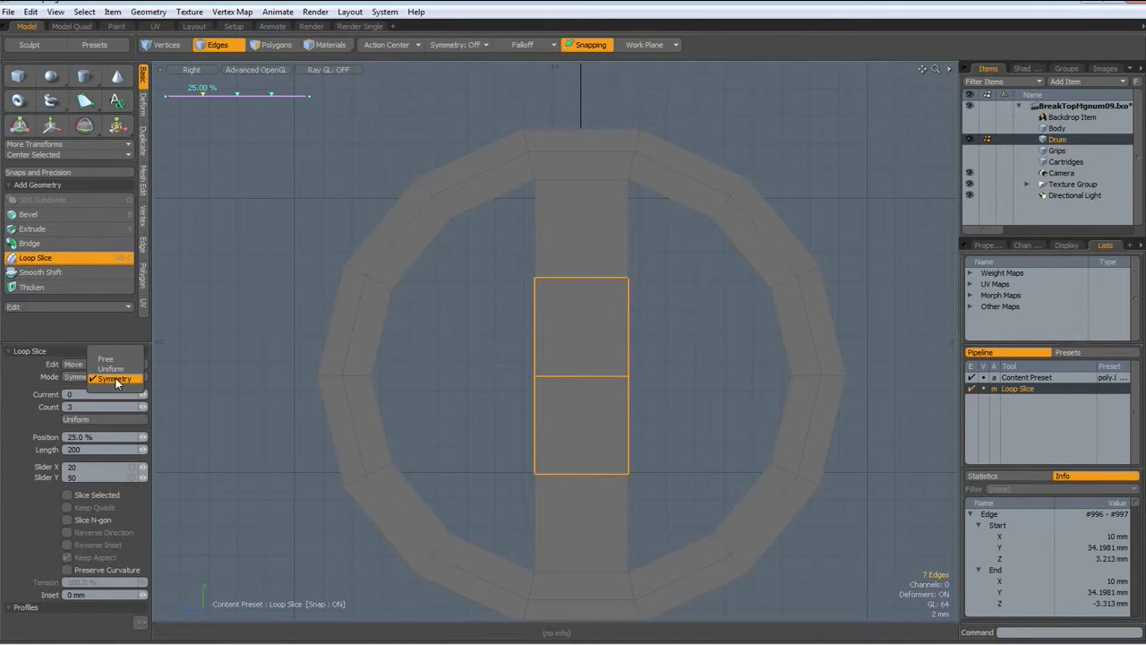
left_click(119, 369)
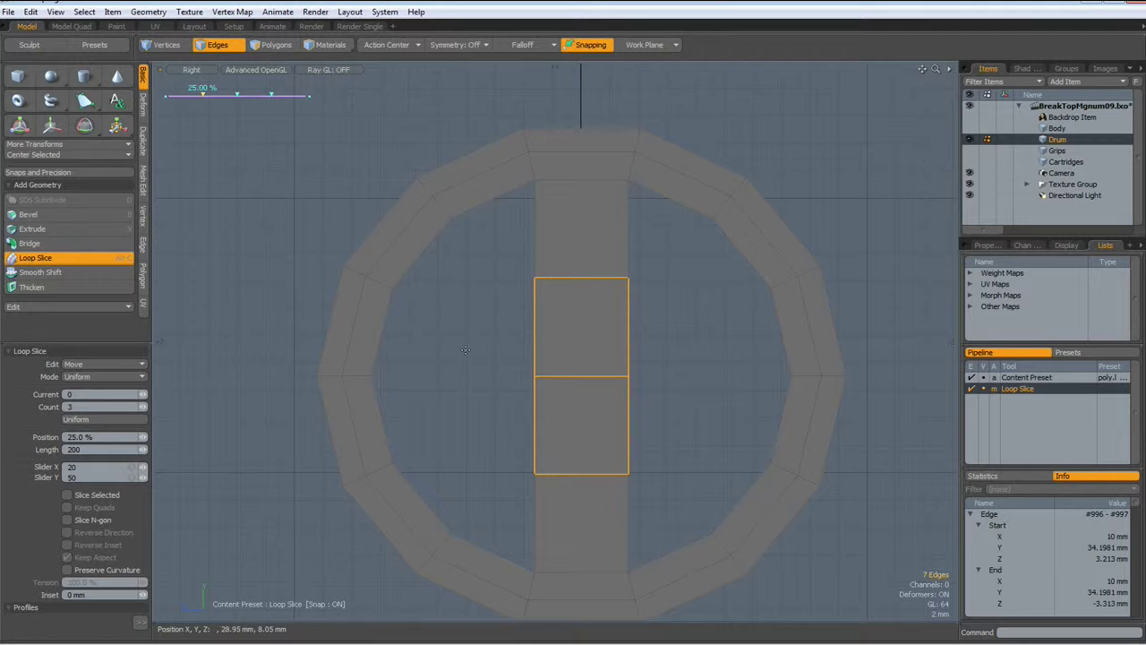
key("Escape")
key("Escape")
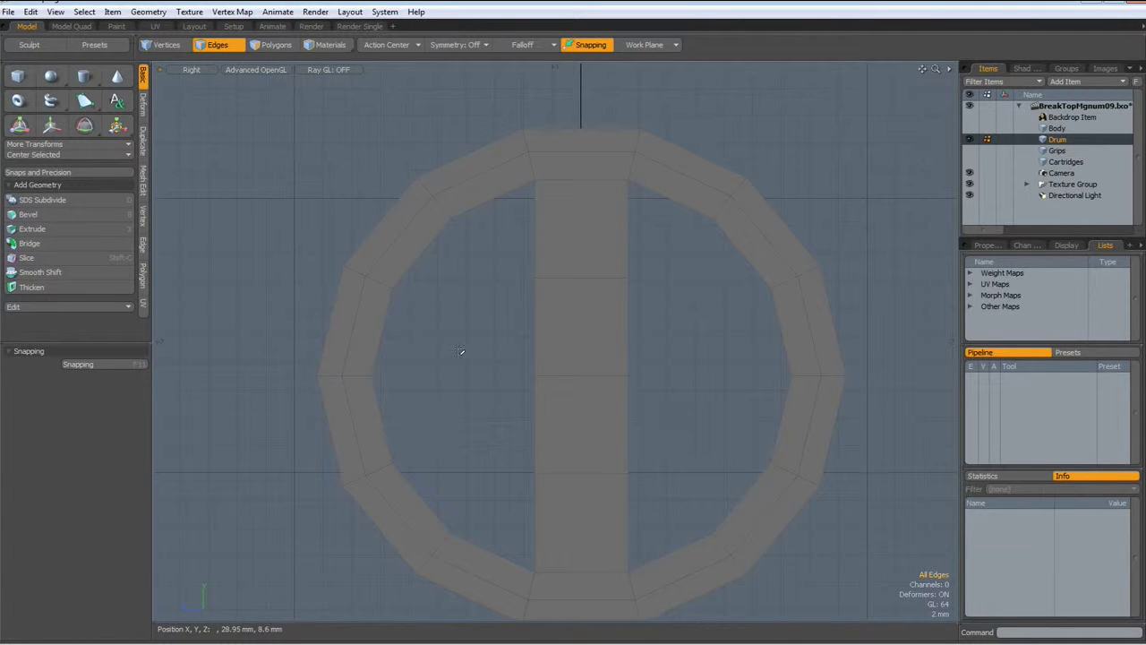
Bridge the strip's two middle left edges to the two facing inner edges of the ring.
left_click(482, 324)
left_click(526, 326, "shift")
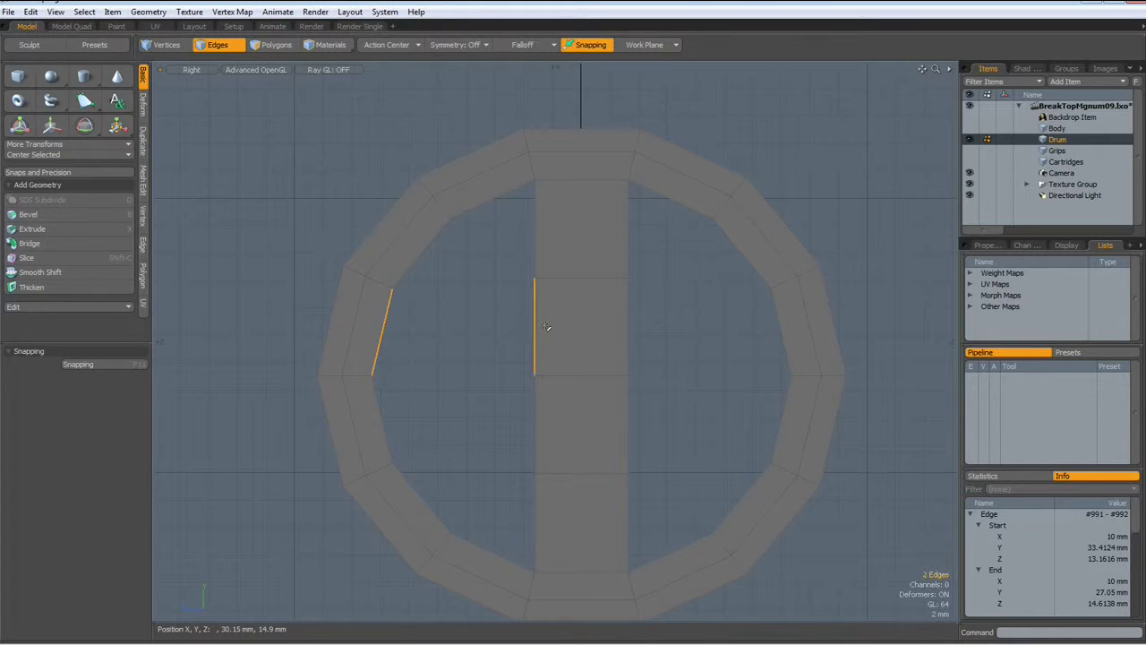
left_click(488, 414, "shift")
left_click(368, 424, "shift")
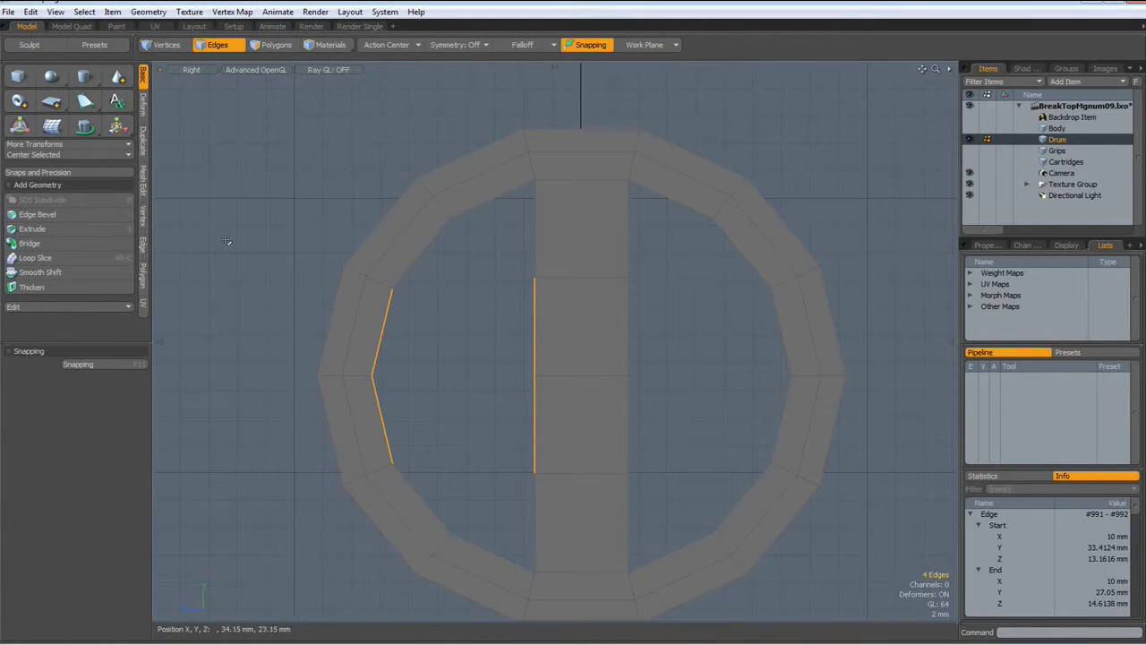
left_click(67, 244)
key("space")
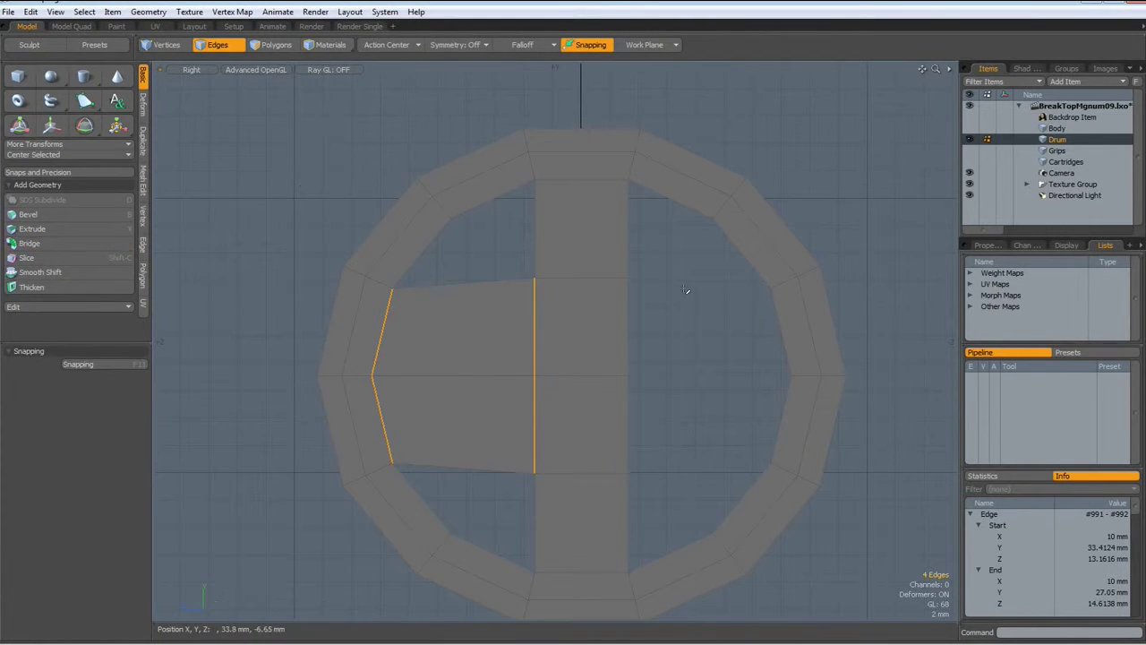
Bridge the strip's two middle right edges to the two facing inner edges of the ring.
left_click(622, 313)
left_click(783, 320, "shift")
left_click(627, 426, "shift")
left_click(781, 419, "shift")
left_click(29, 243)
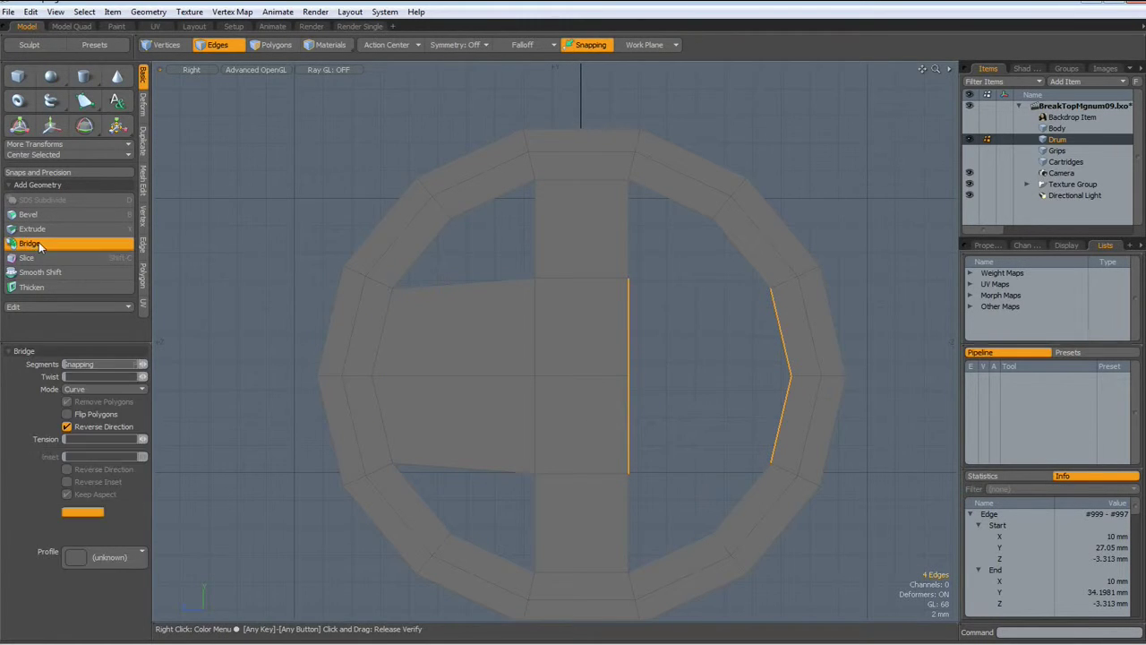
key("space")
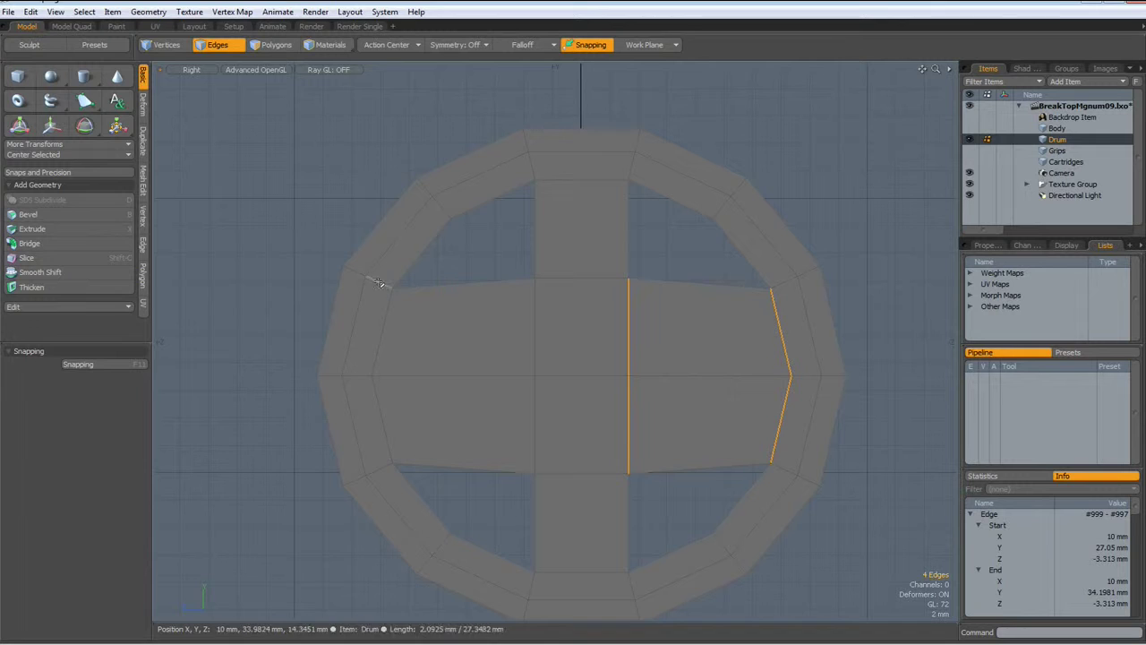
Loop-slice the vertical strip and adjoining ring segments lengthwise with a single cut at 50%.
left_click(580, 132)
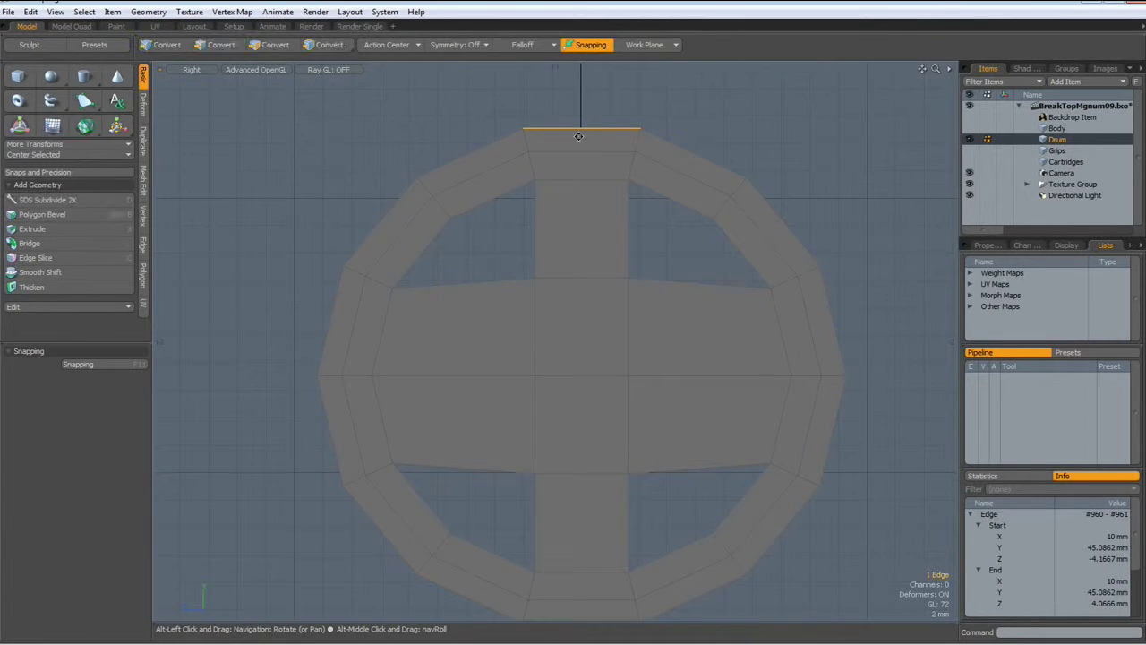
key("alt+c")
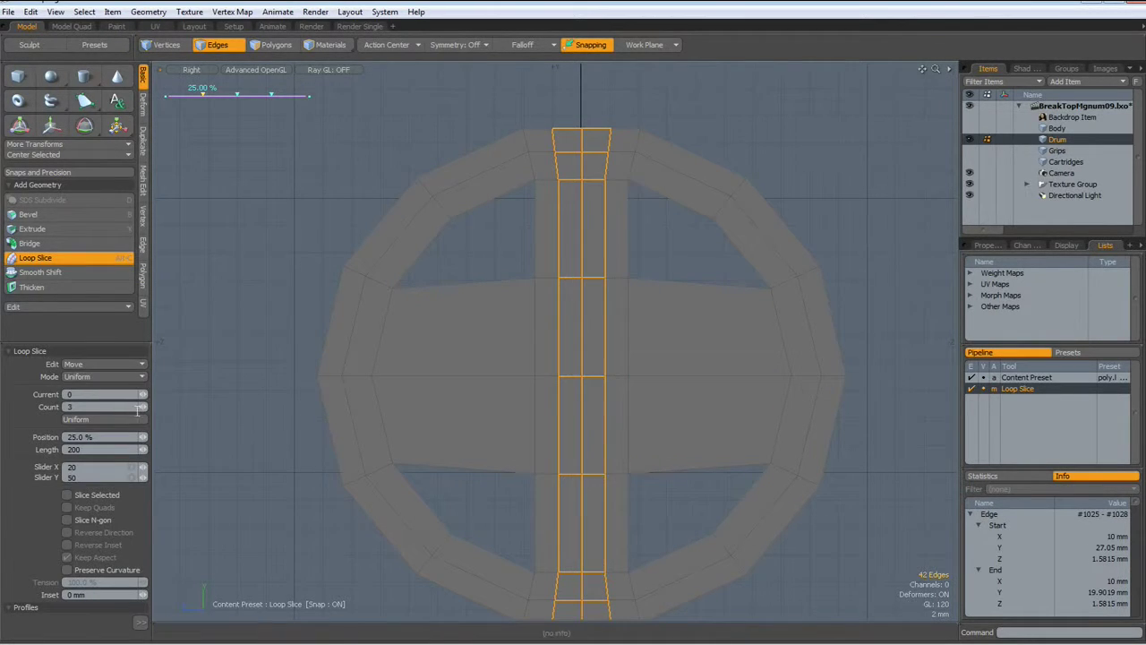
left_click(142, 409)
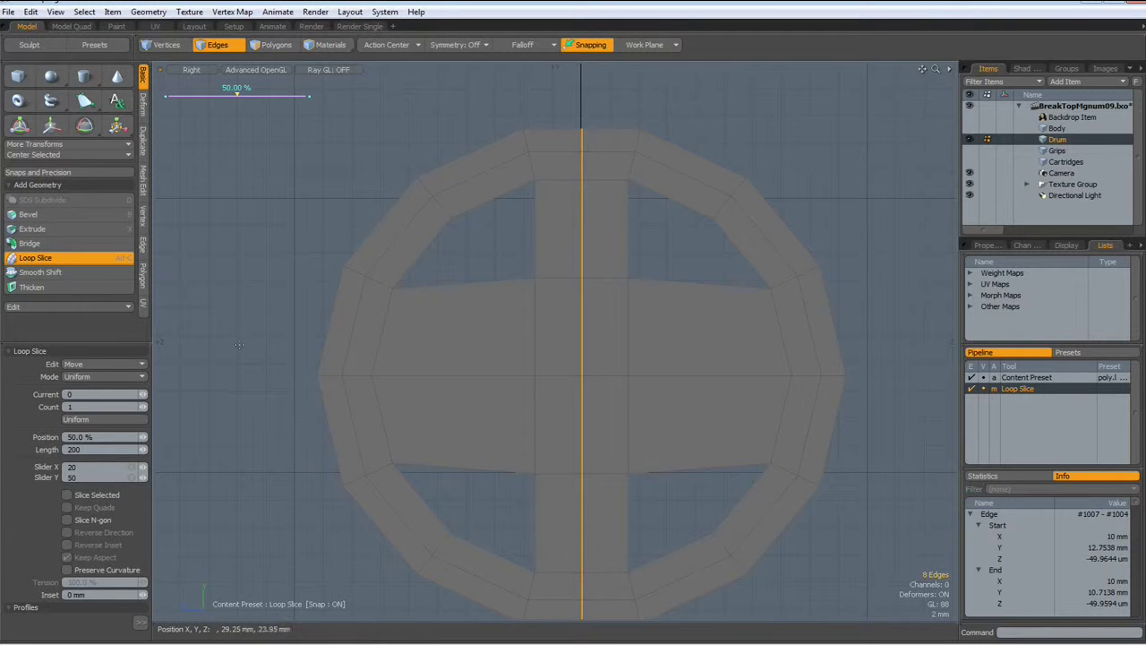
key("space")
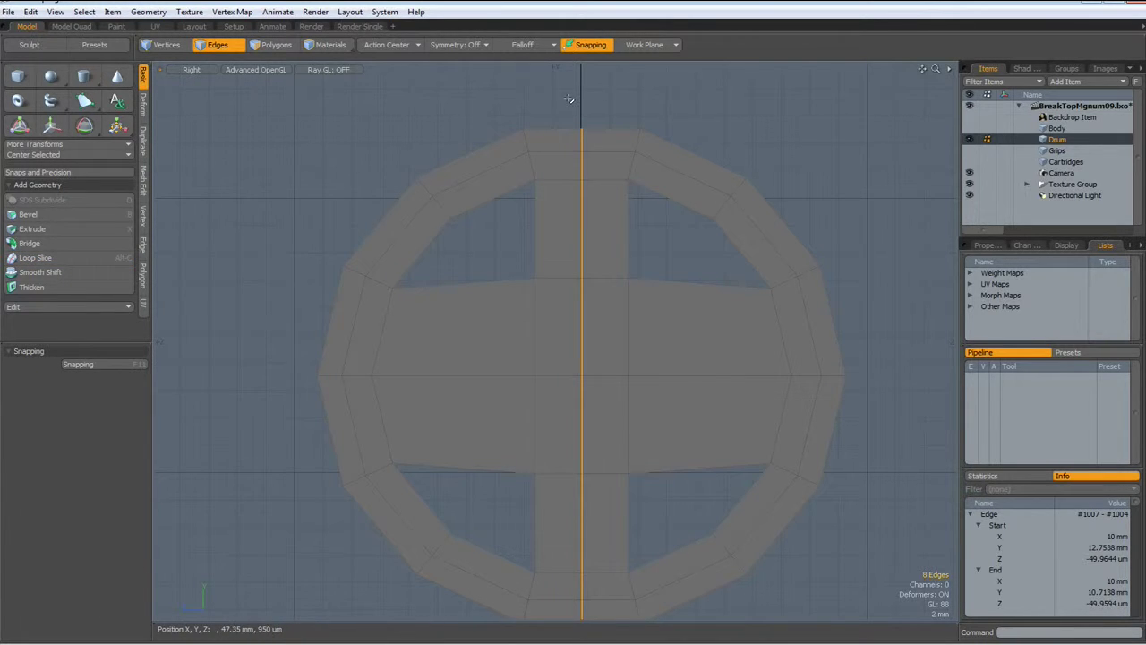
Delete all polygons of the disc to the right of the new centre line.
key("3")
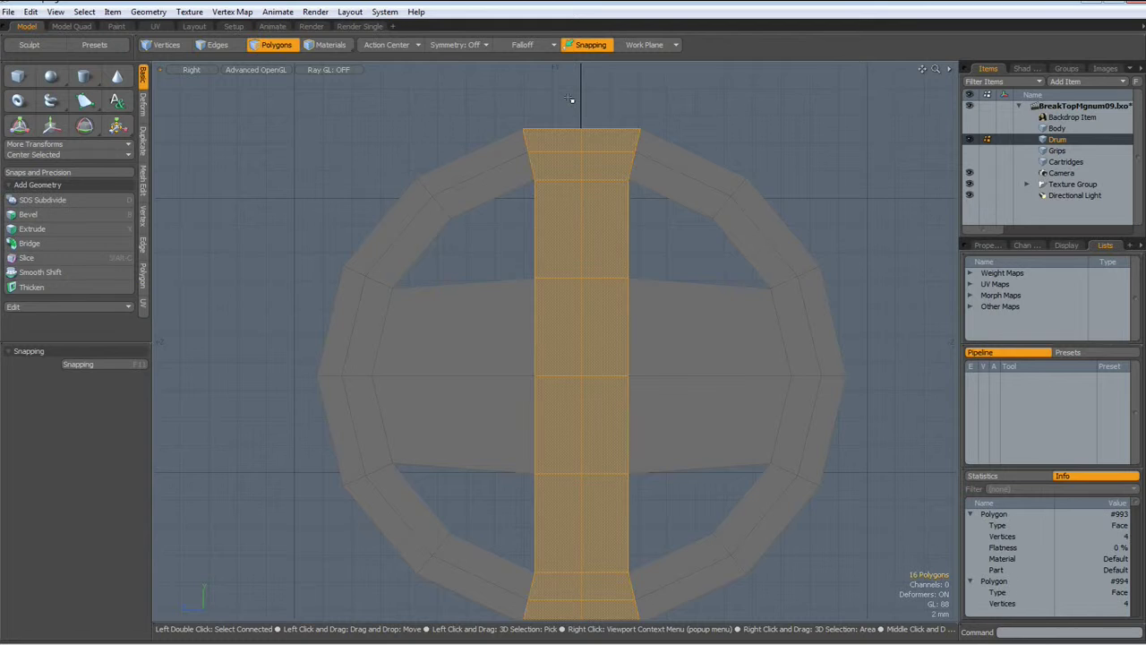
scroll(580, 91, "down", 2)
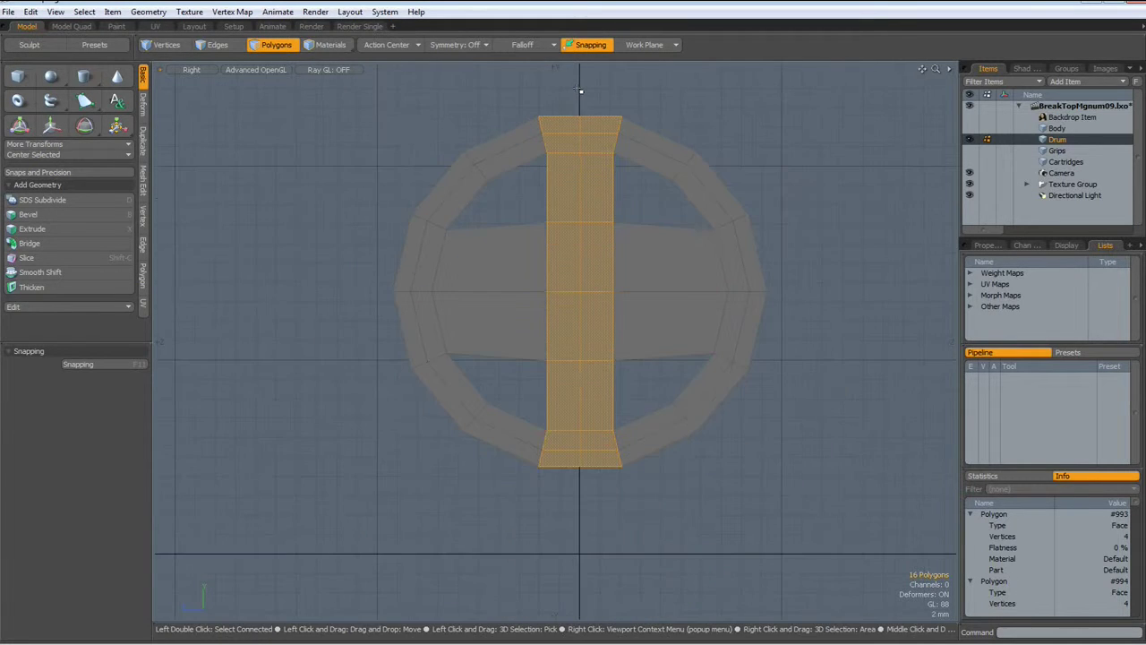
mouse_move(580, 91)
right_mouse_down()
mouse_move(606, 409)
mouse_move(837, 544)
right_mouse_up()
key("Delete")
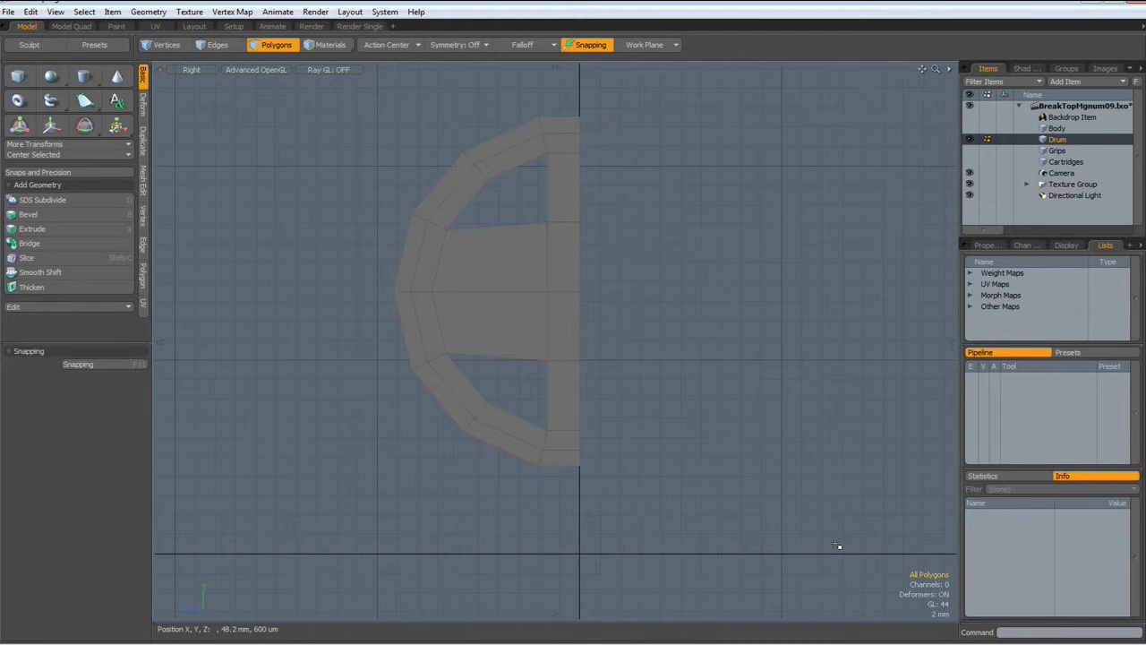
Show the Body item and move the strip's two middle left edges outward to its side line, at about 5.76 mm in Z.
scroll(546, 210, "up", 2)
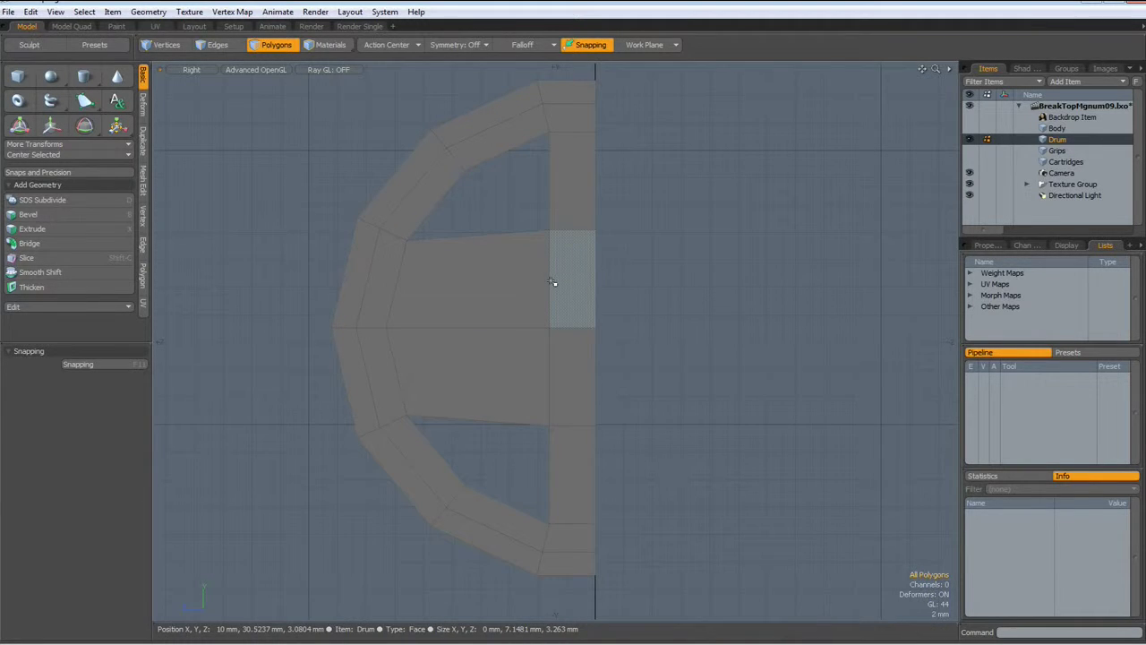
left_click(969, 128)
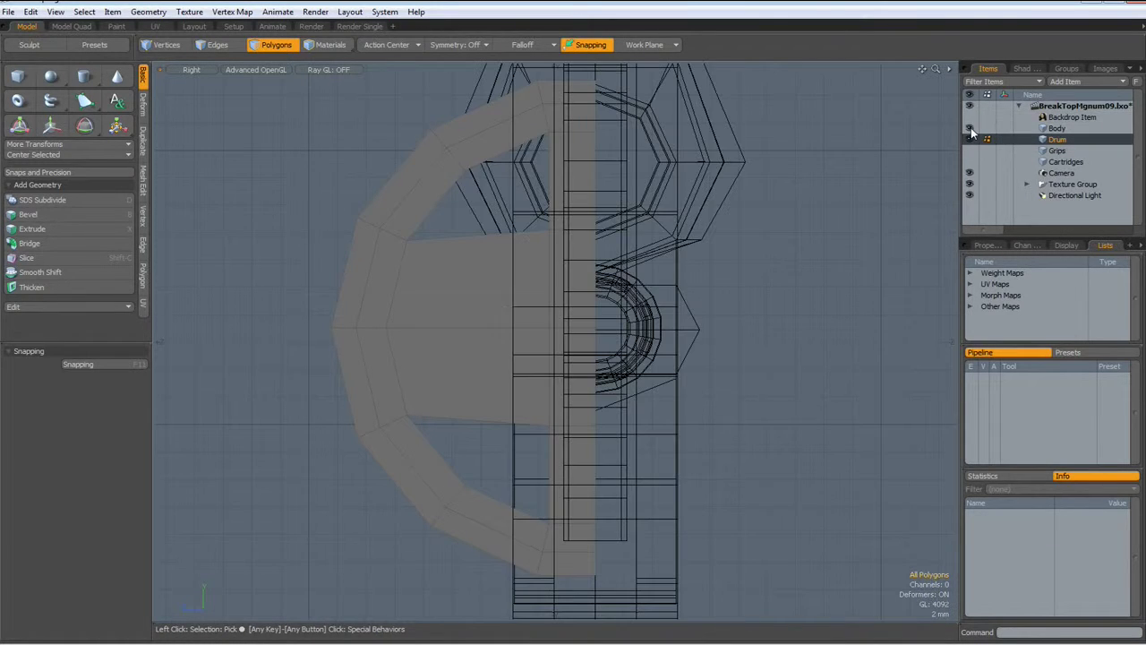
key("2")
left_click(548, 280)
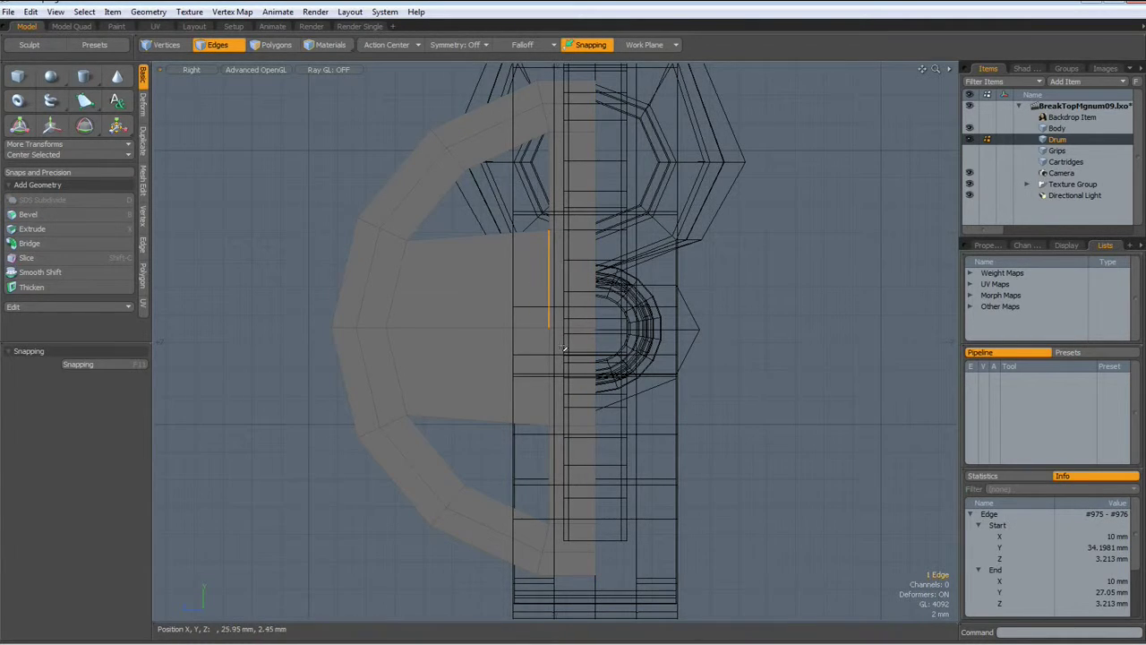
left_click(544, 376, "shift")
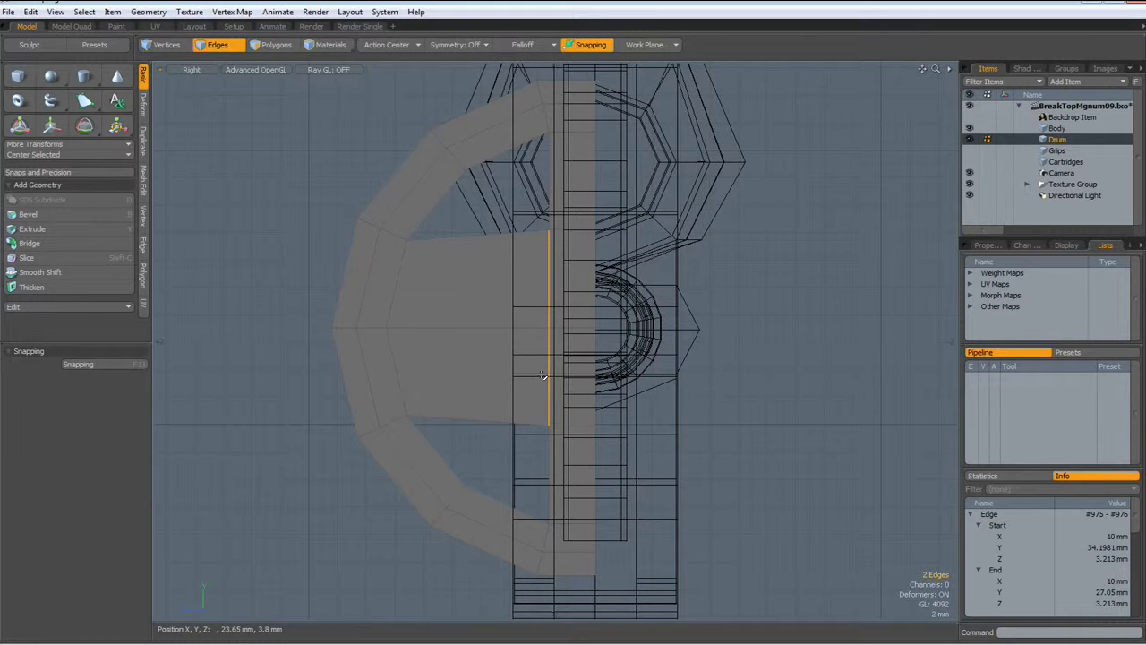
key("w")
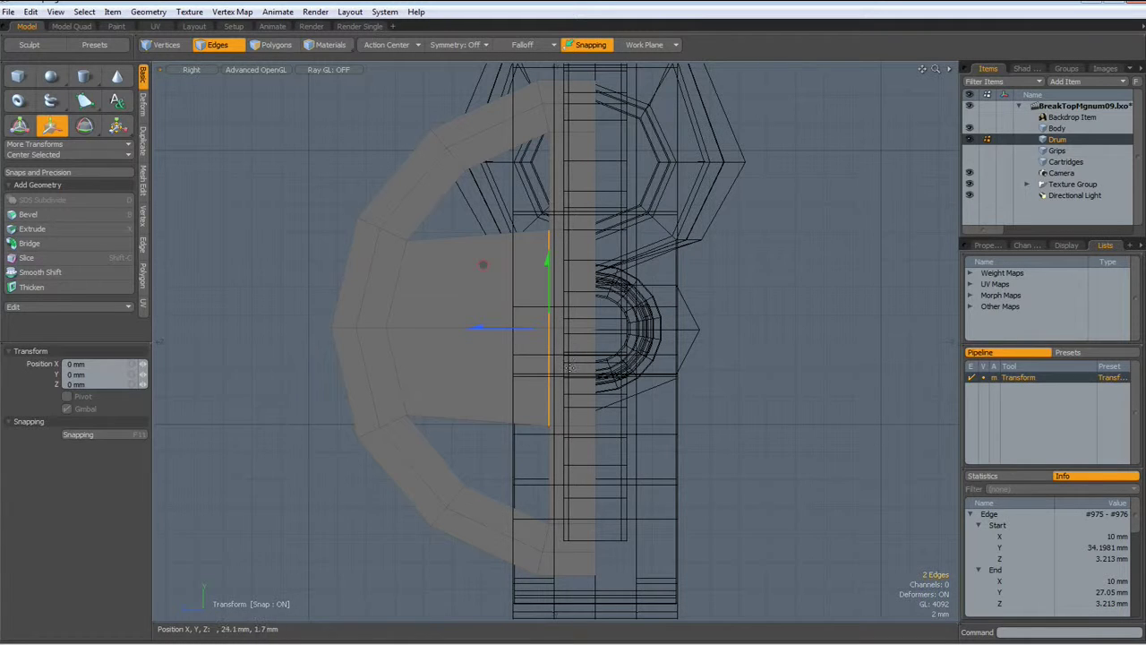
left_click_drag(484, 327, 450, 327)
key("space")
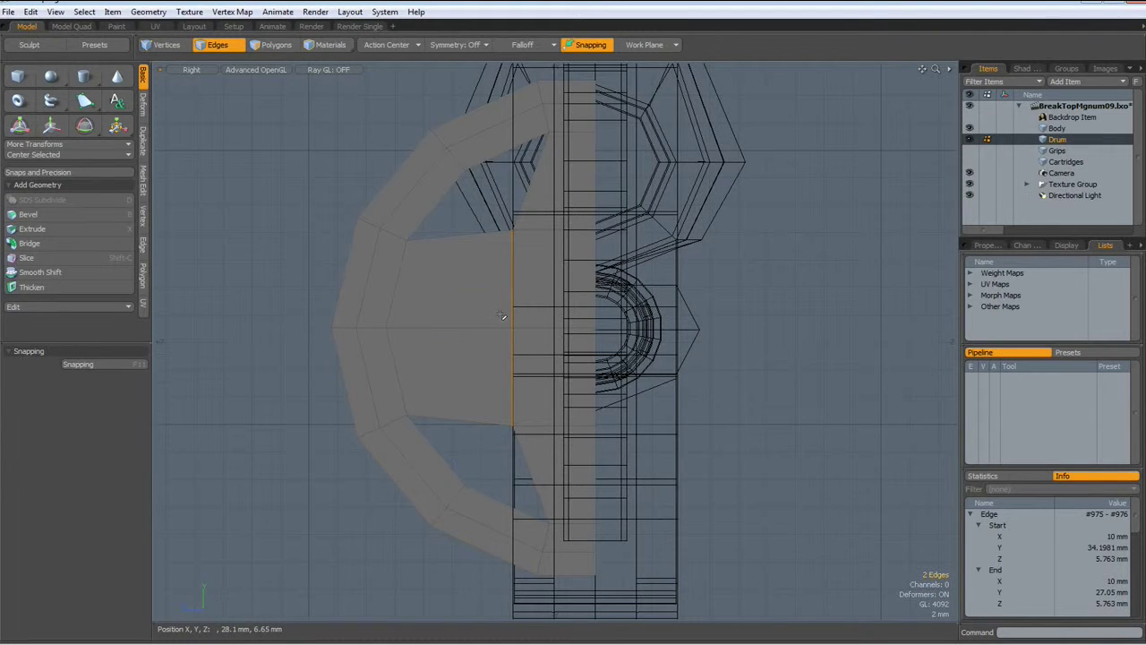
left_click(500, 315)
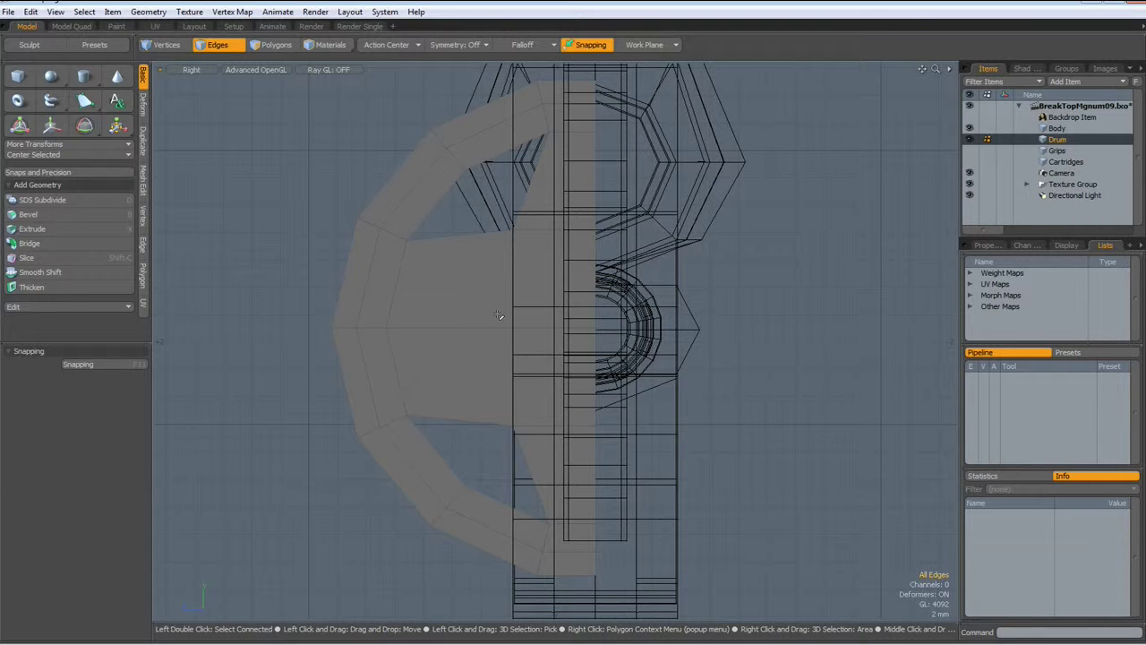
Select the whole connected half disc and mirror it across the Z axis with the centre at 0 mm.
key("3")
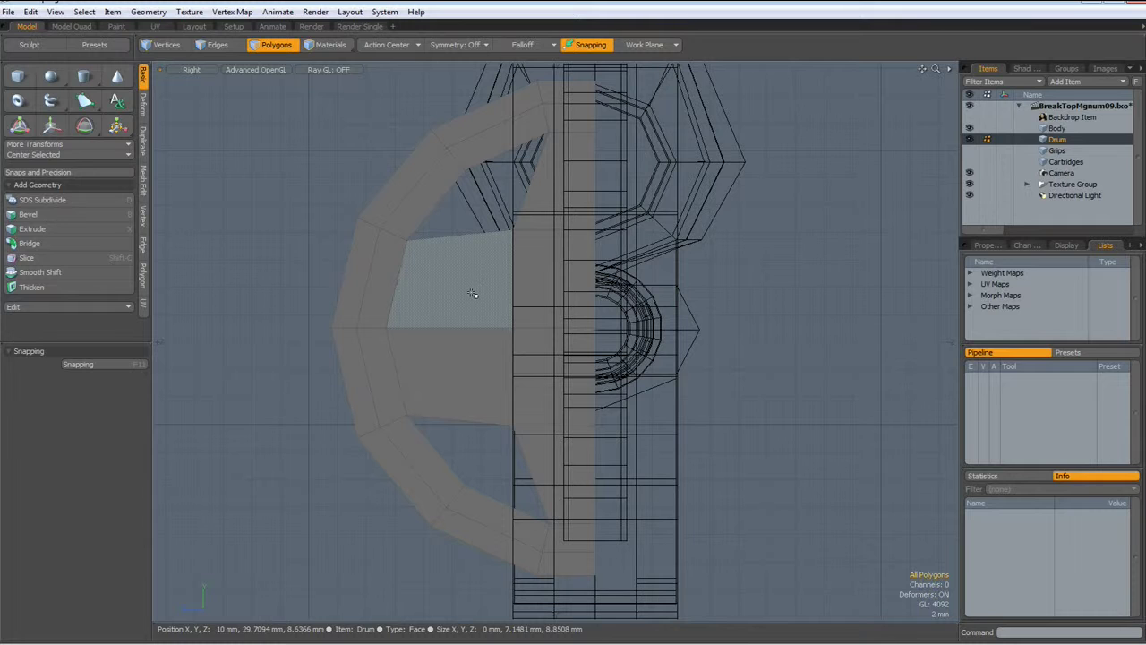
left_click(473, 294)
double_click(473, 294)
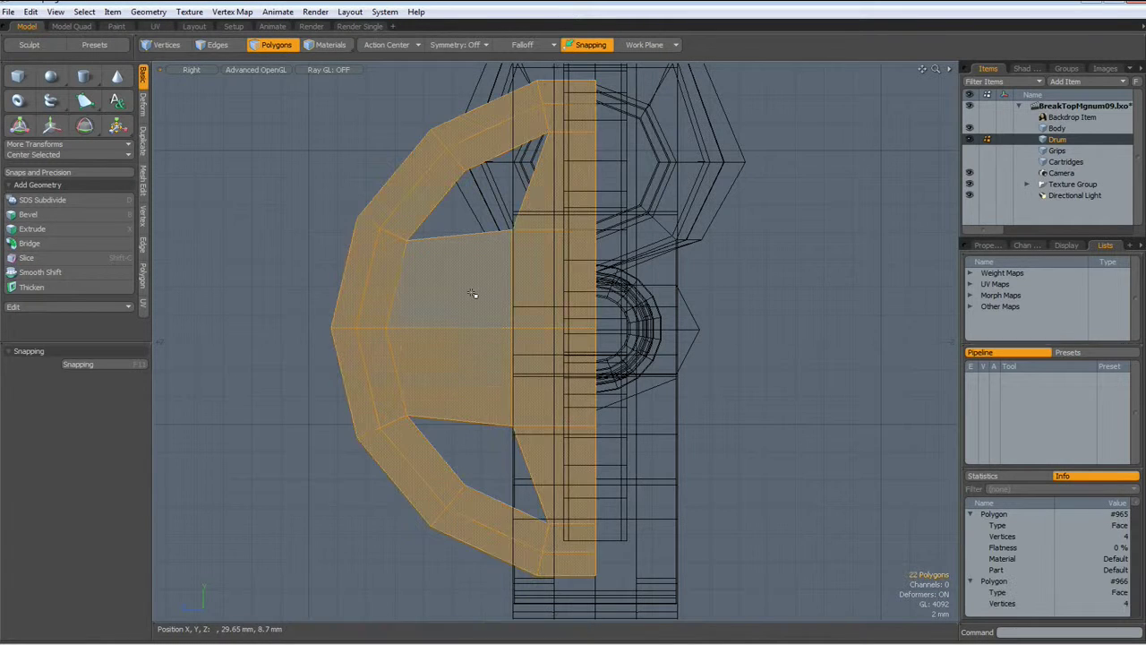
left_click(143, 144)
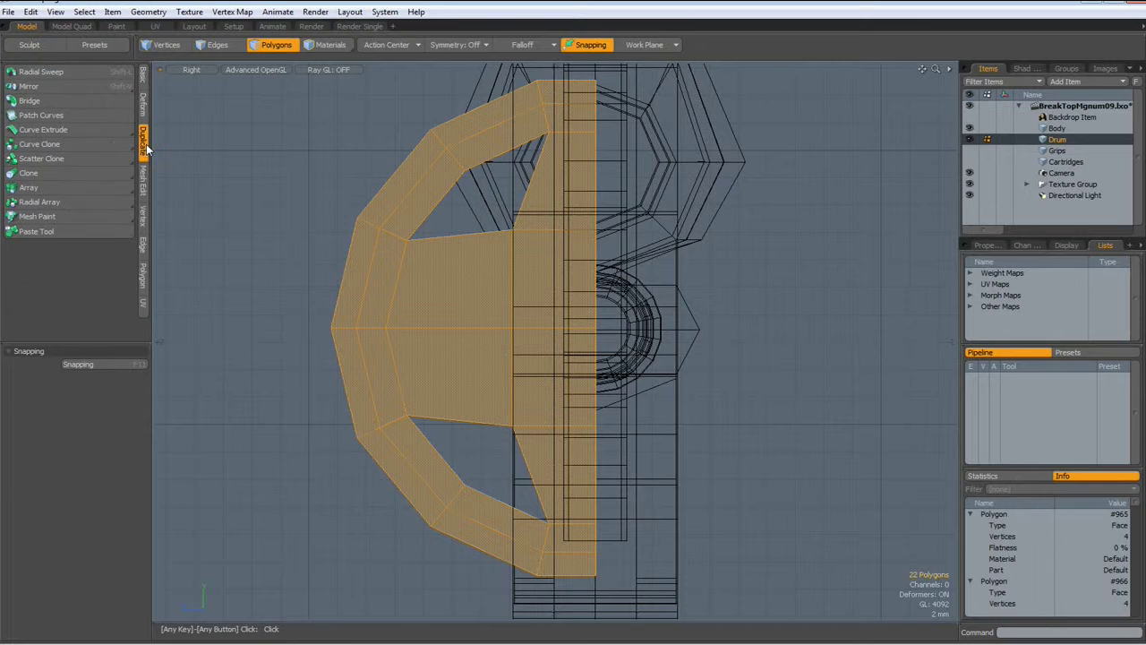
left_click(41, 86)
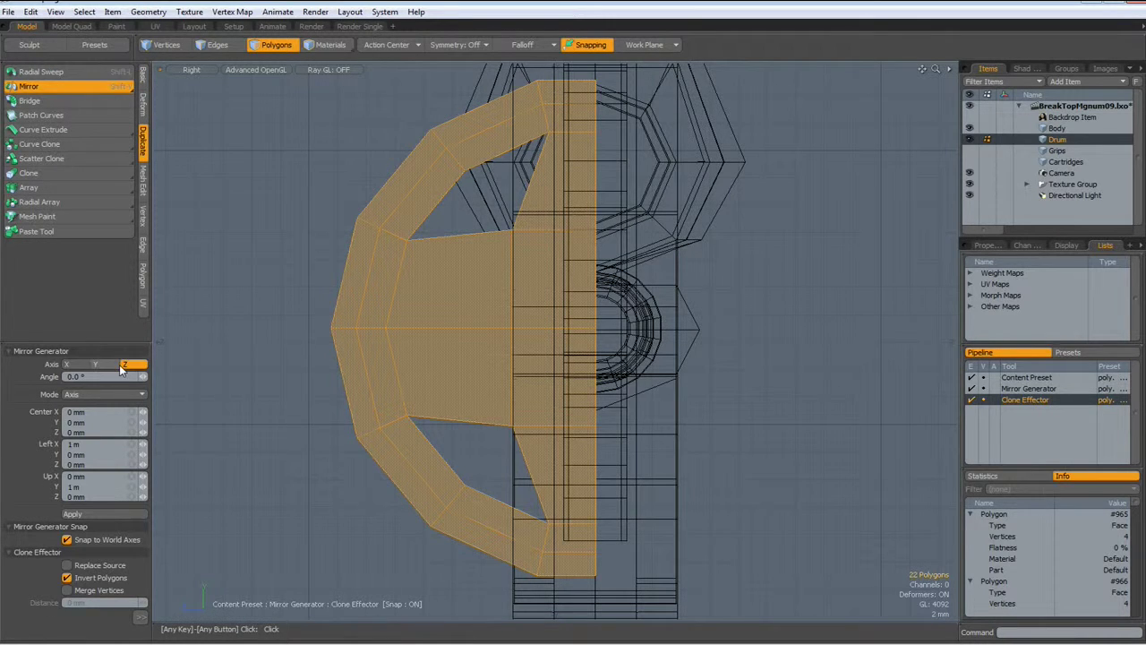
left_click(95, 514)
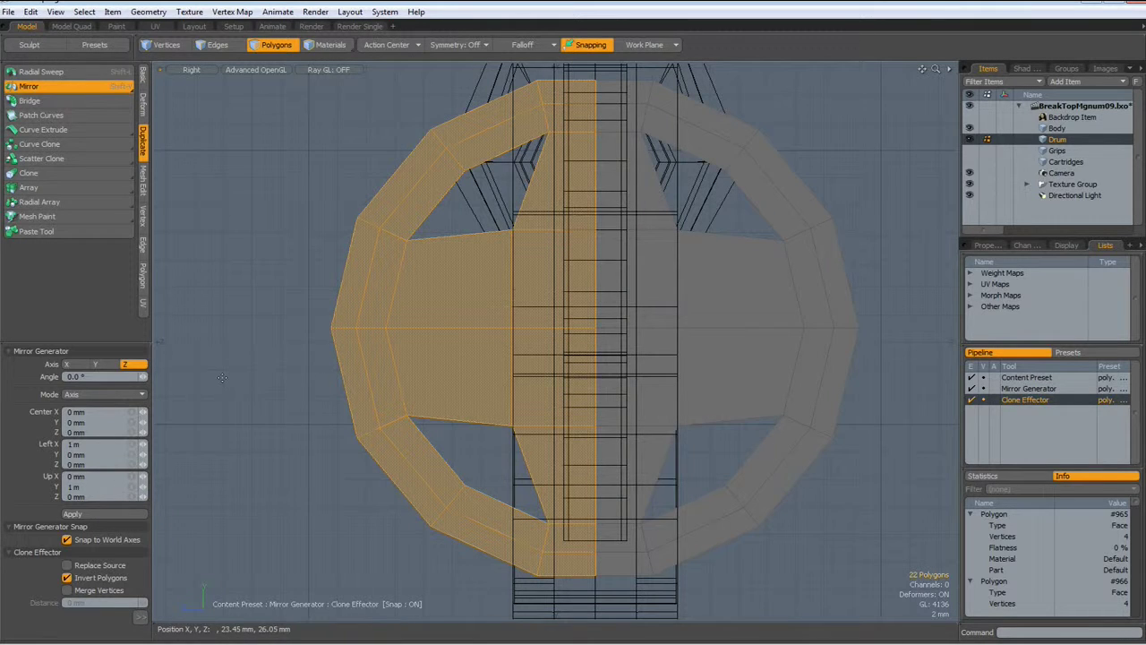
Try to merge the vertices along the mirrored halves' seam and check which polygons are connected.
left_click(142, 247)
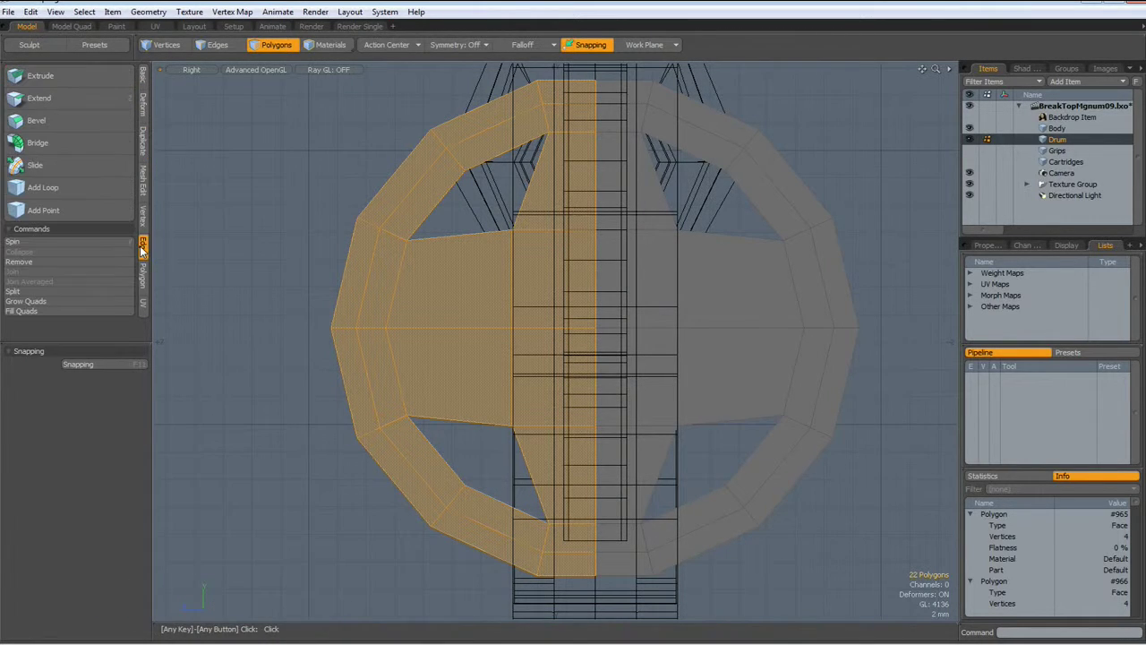
left_click(143, 217)
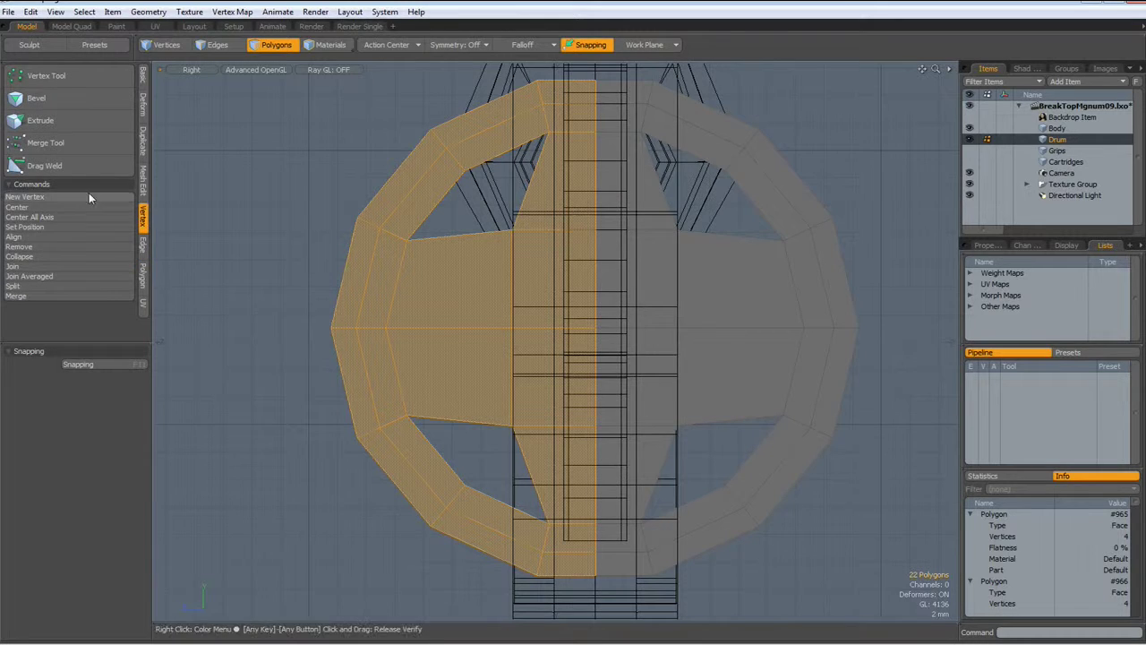
left_click(37, 296)
key("Return")
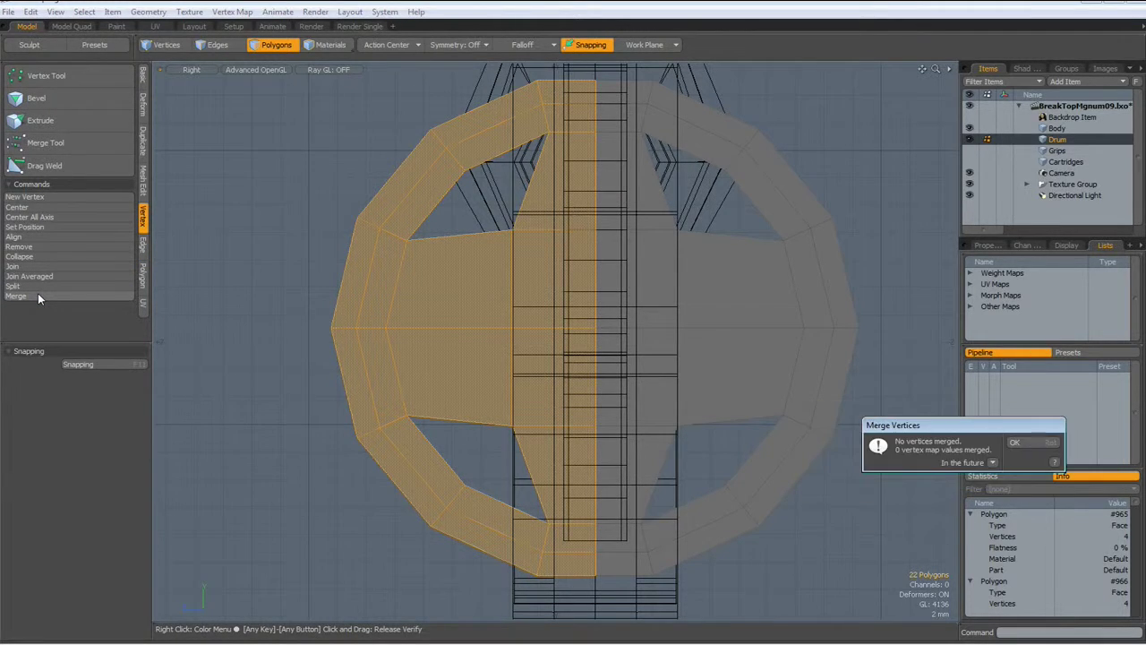
key("Return")
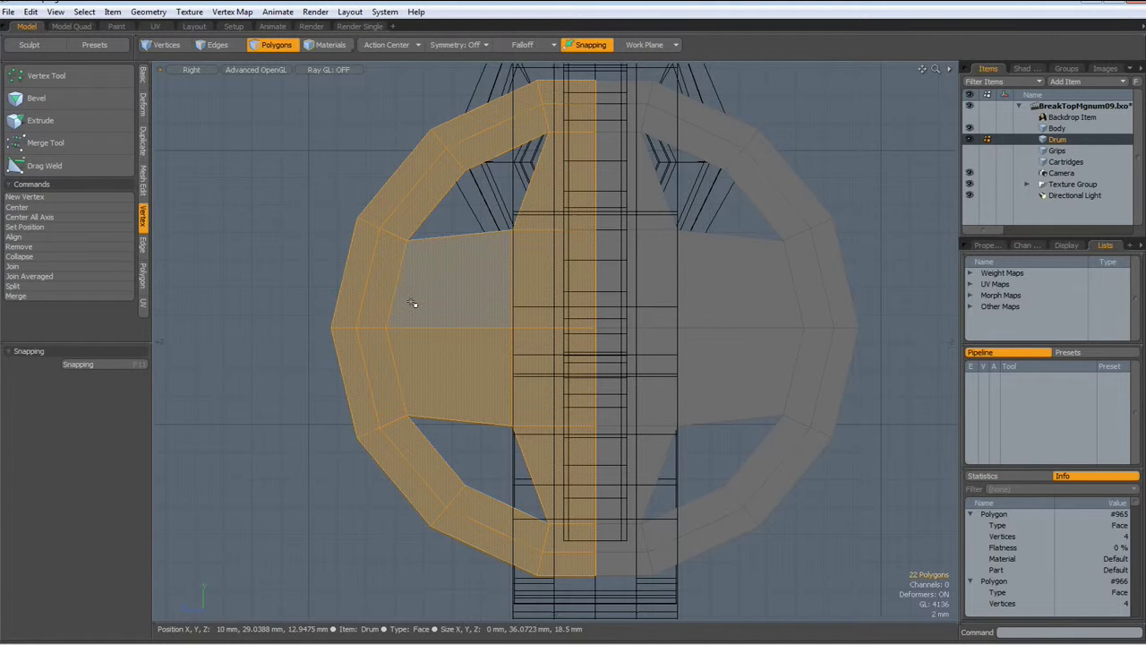
left_click(232, 305)
double_click(426, 300)
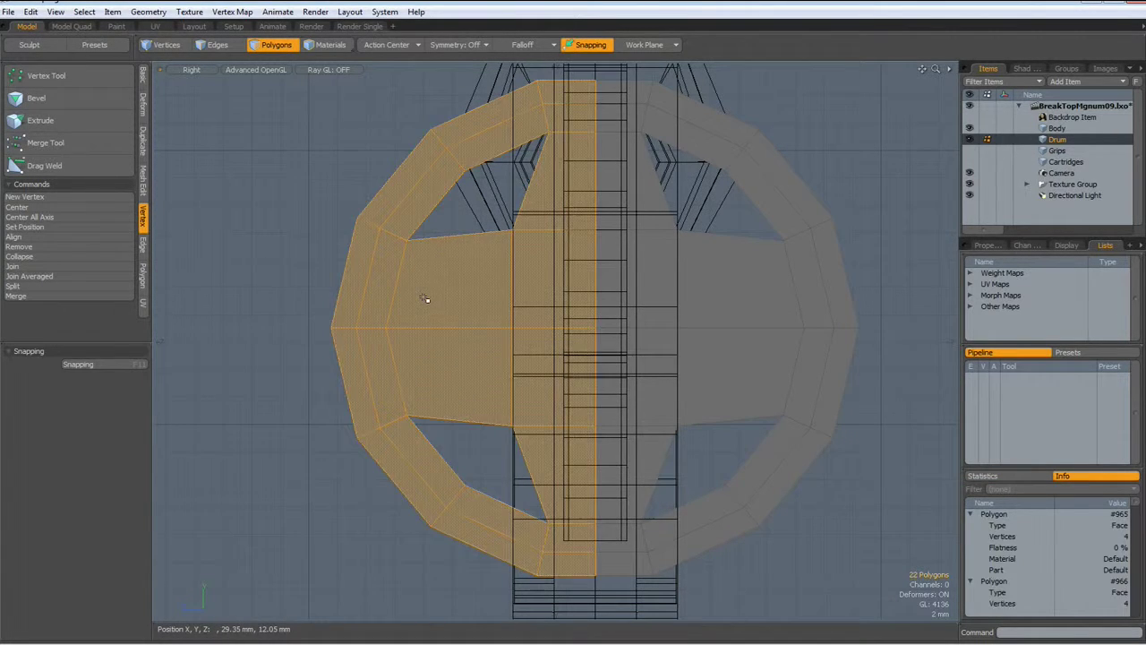
left_click(220, 304)
Preview the mirrored disc as a subdivision surface, examine the centre seam, and return to the plain polygon display.
scroll(263, 284, "down", 3)
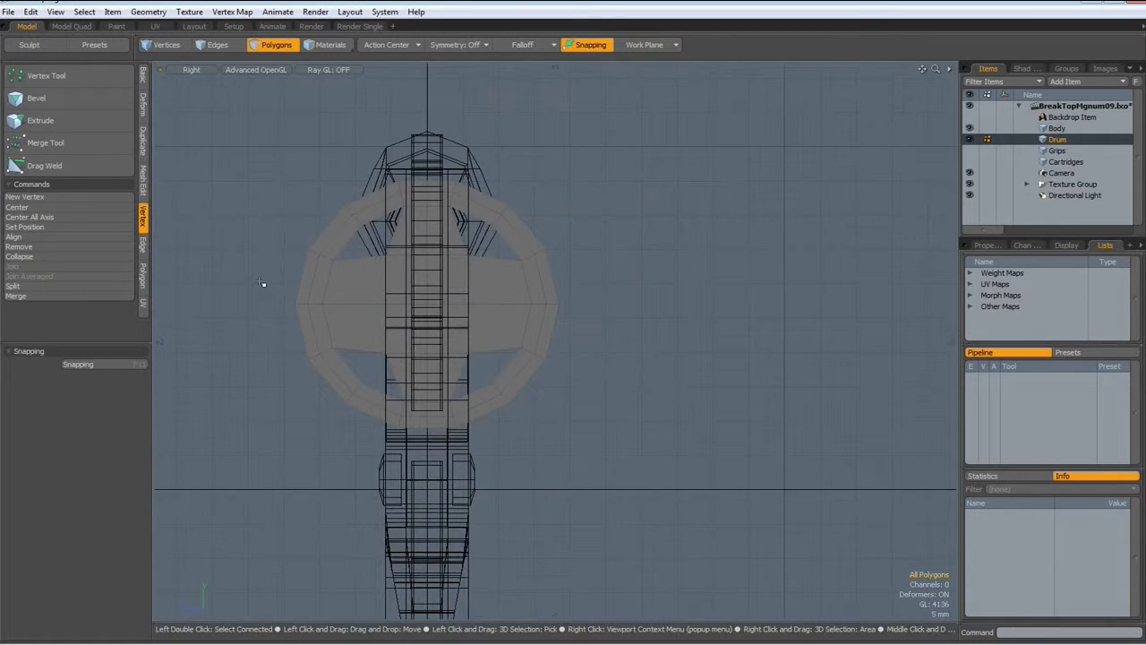
left_click_drag(415, 330, 489, 332, "alt")
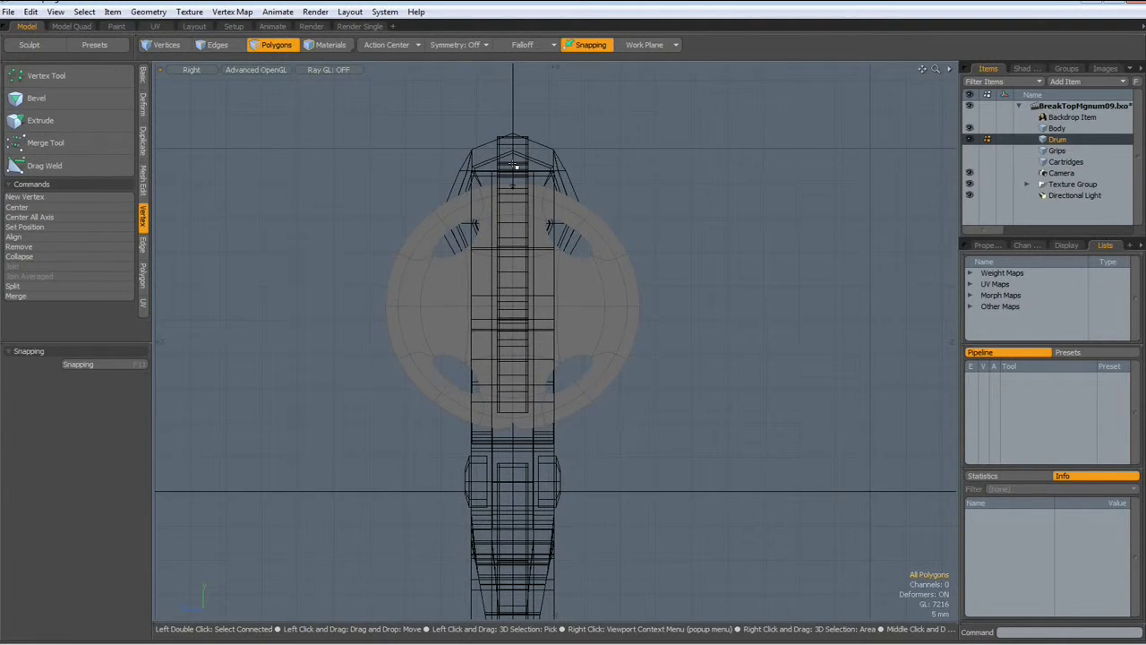
scroll(515, 166, "up", 3)
key("Tab")
scroll(516, 167, "down", 3)
scroll(516, 166, "up", 3)
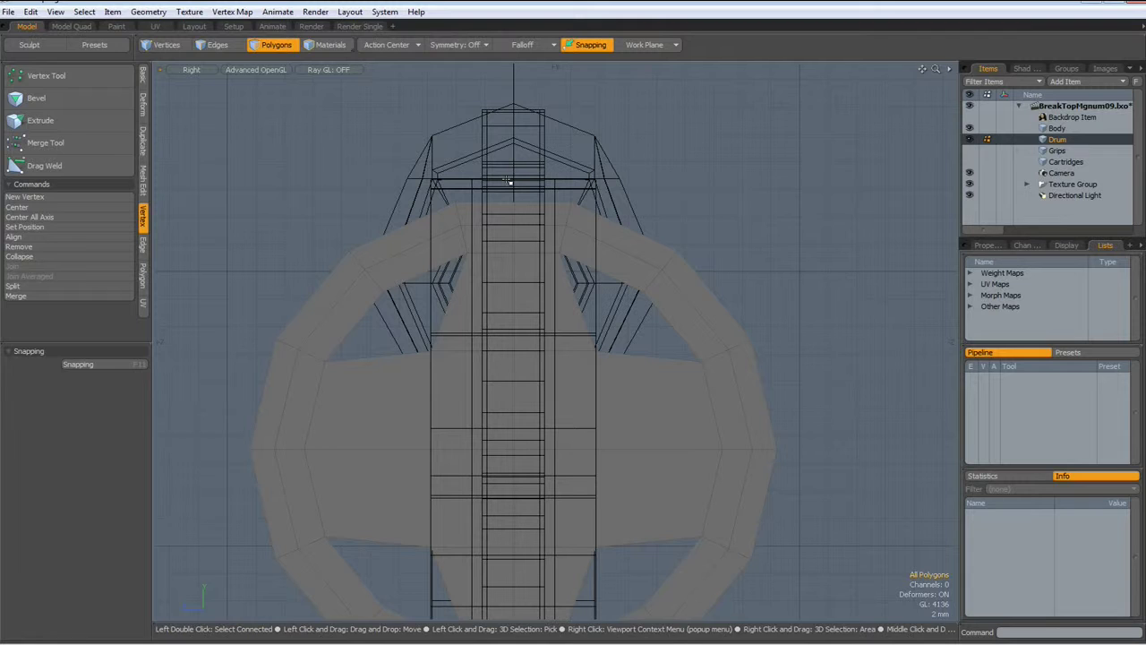
Select all edges along the disc's vertical centre seam and flatten them by scaling Z to 0%.
key("2")
scroll(508, 182, "down", 3)
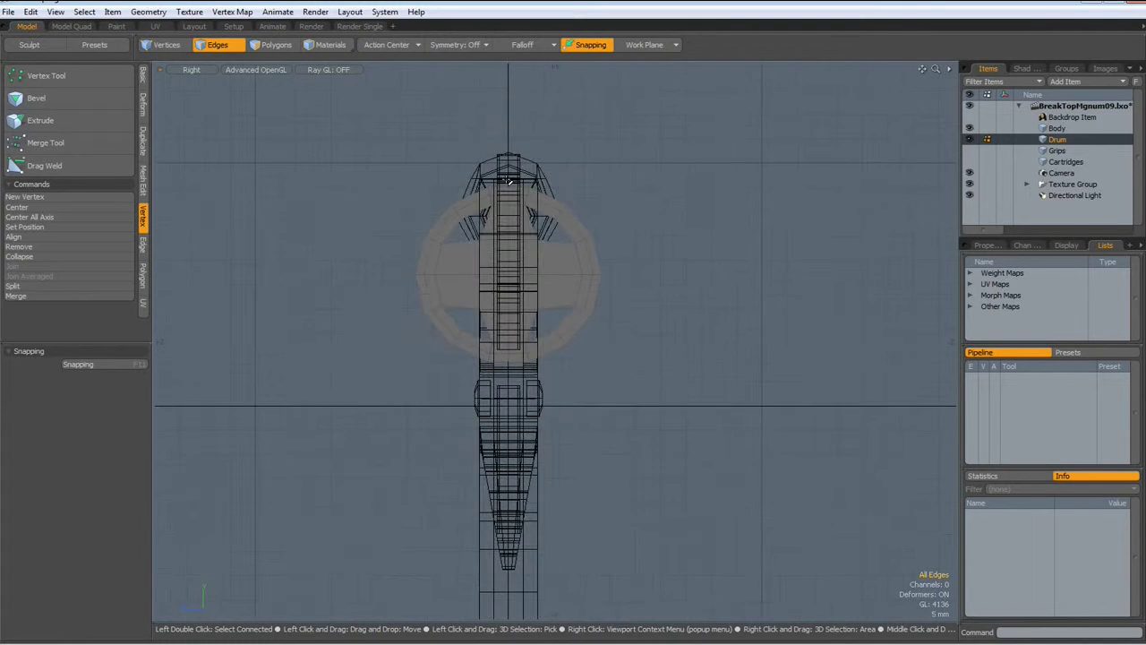
left_click_drag(507, 182, 517, 455)
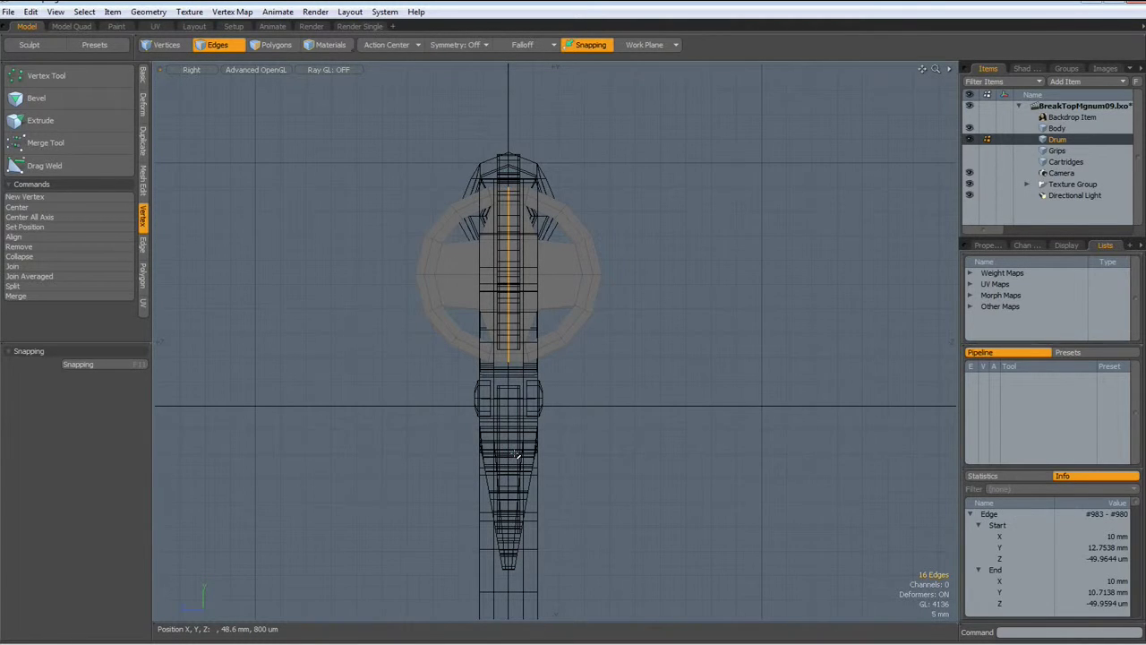
key("r")
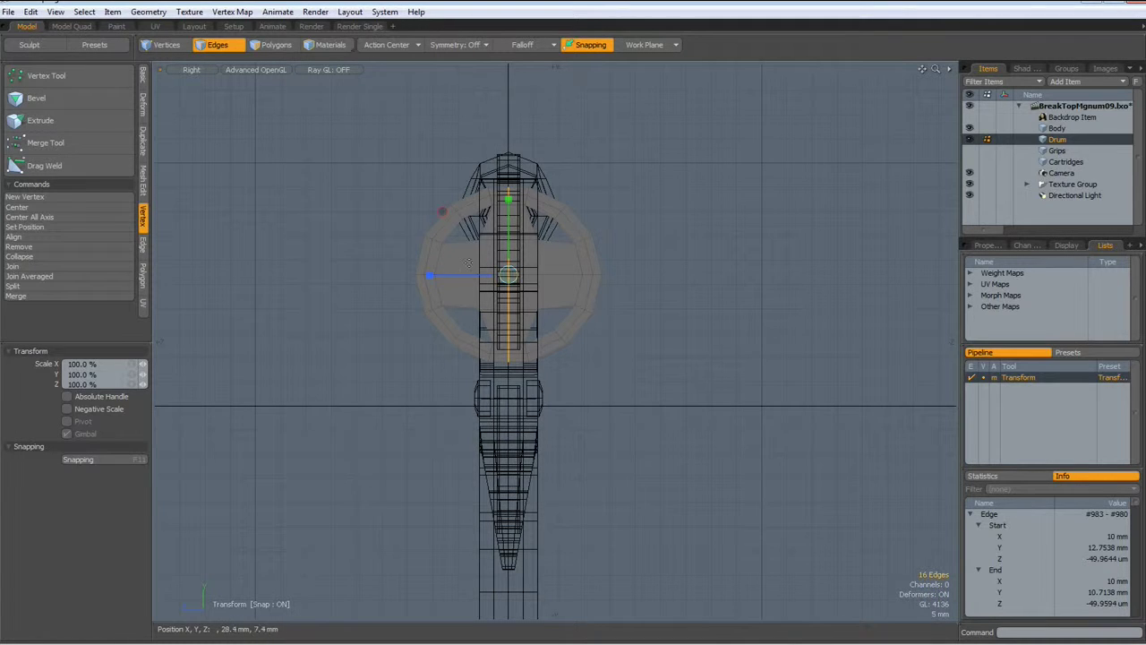
left_click_drag(430, 276, 507, 276)
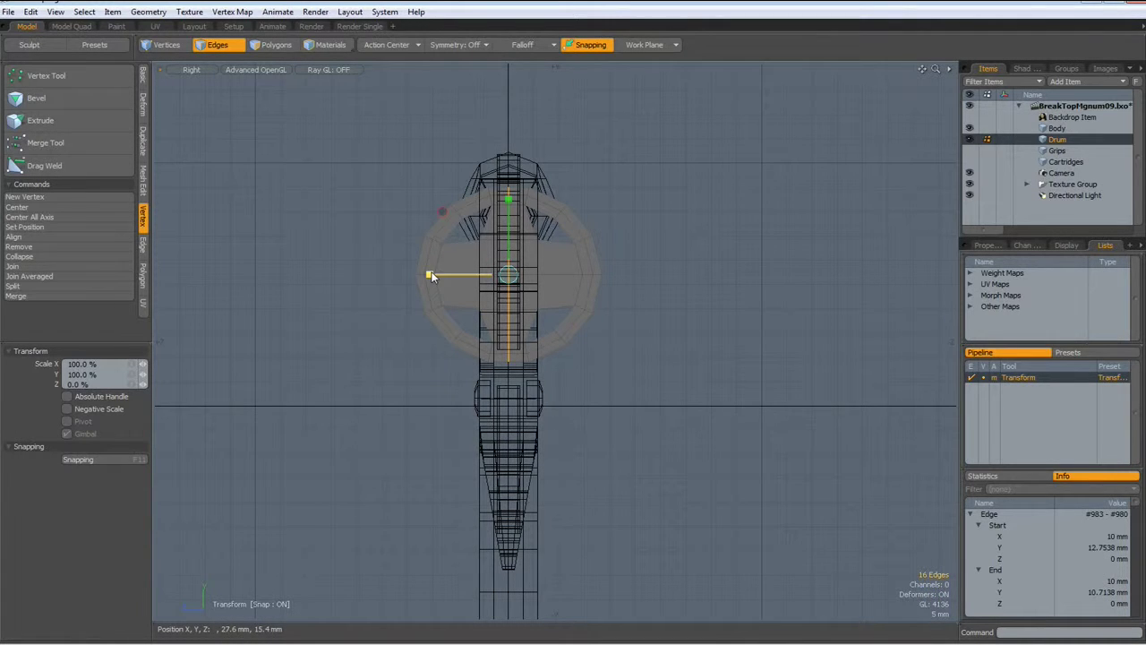
key("space")
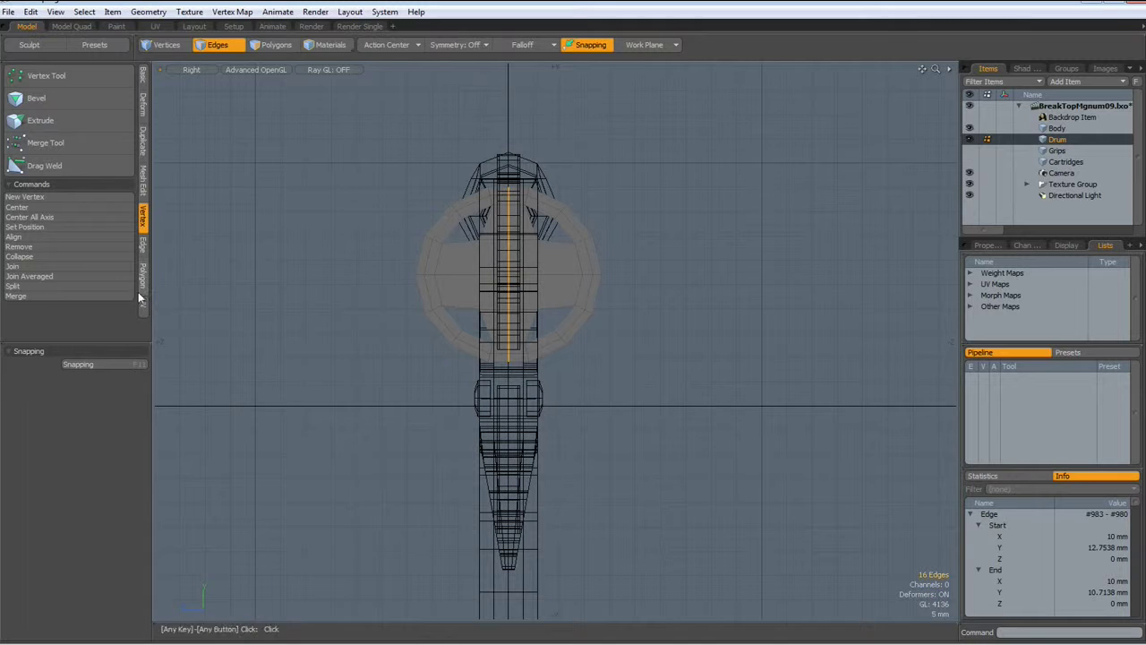
Merge the overlapping centre seam vertices with the Automatic range.
left_click(16, 297)
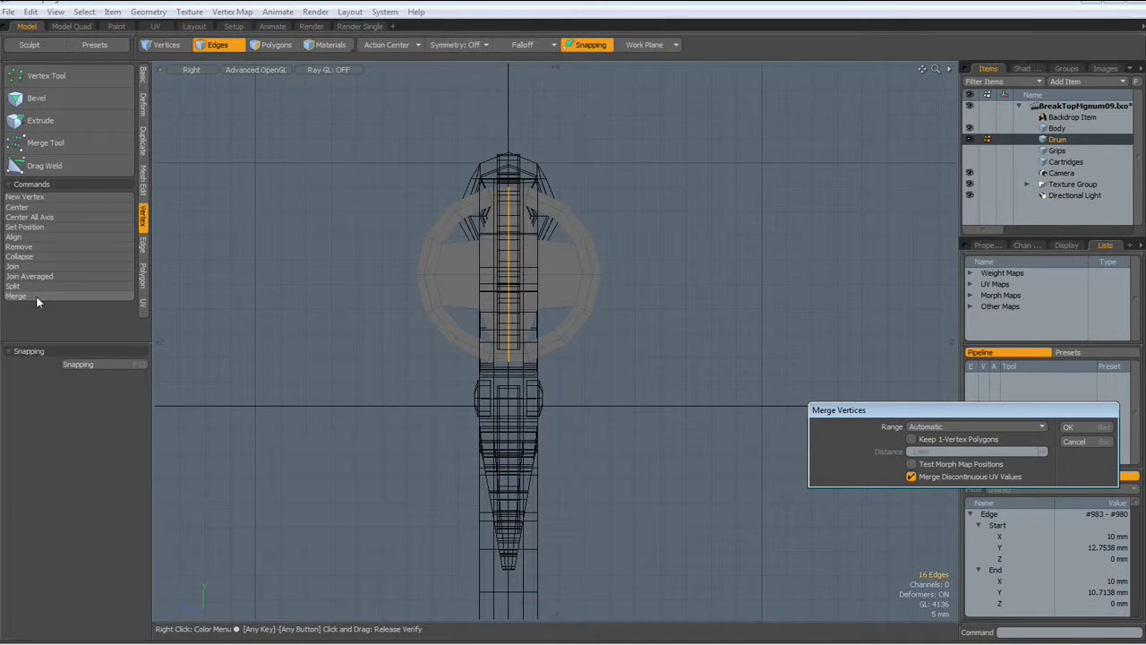
key("Return")
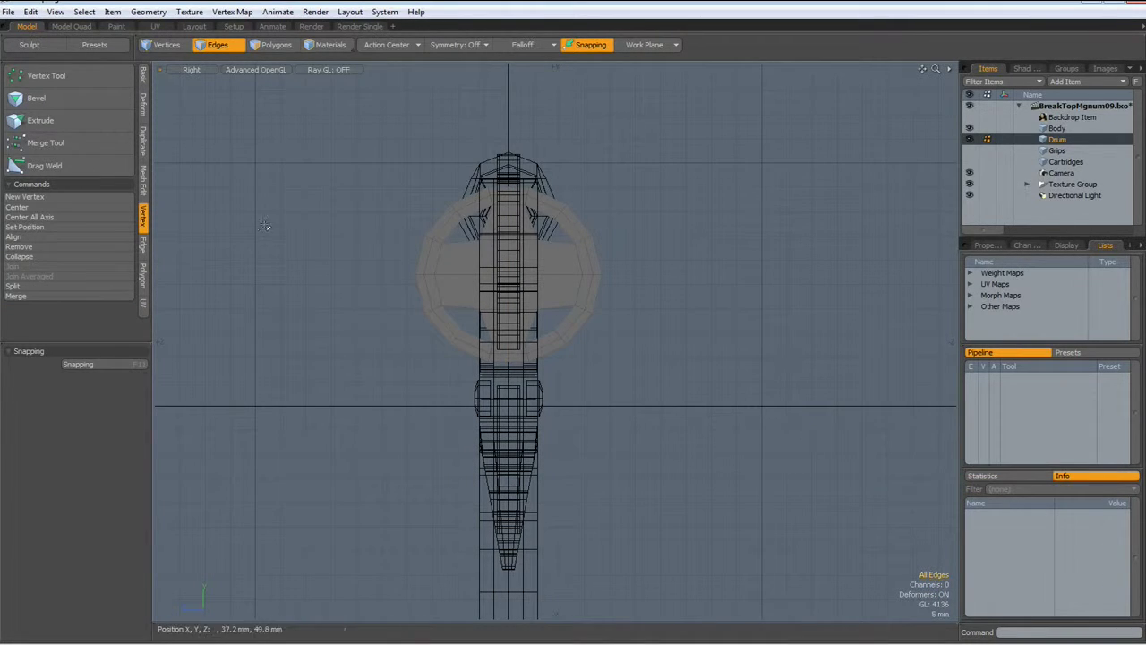
scroll(509, 290, "up", 3)
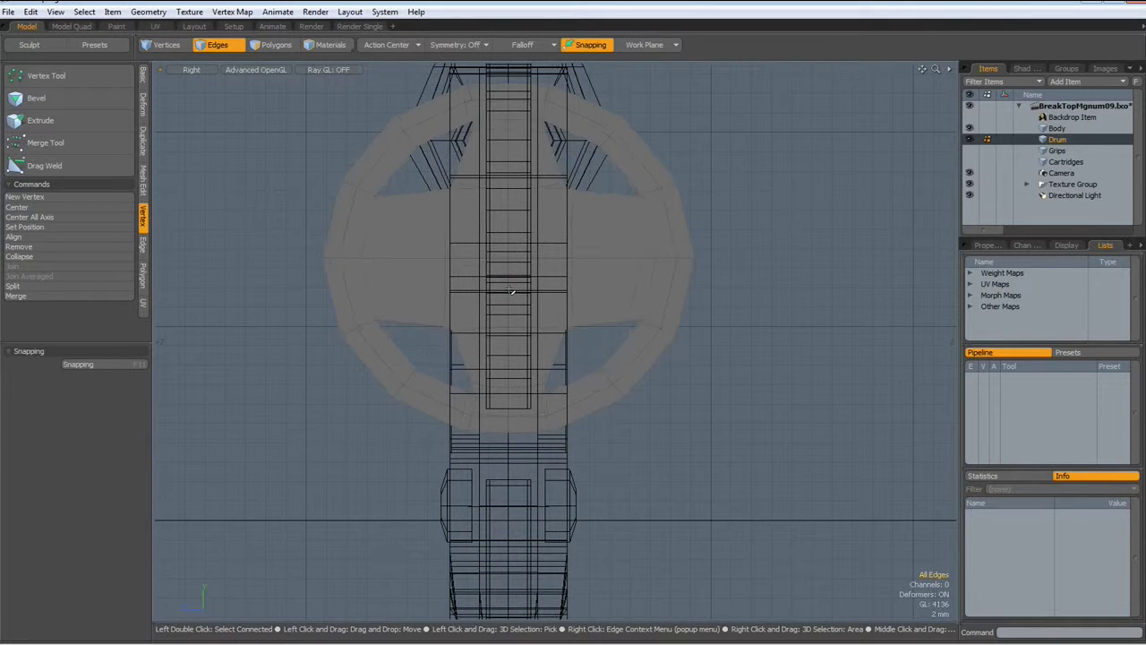
Select the border edges of the four corner openings in the drum disc and fill each opening with a polygon.
double_click(421, 194)
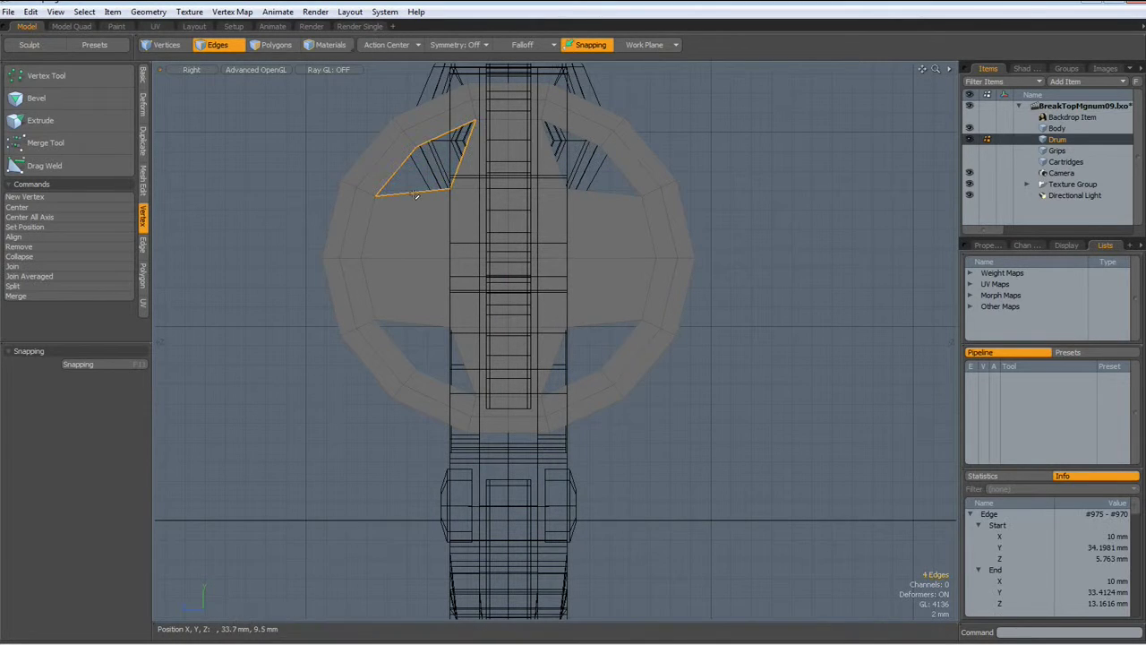
double_click(621, 197, "shift")
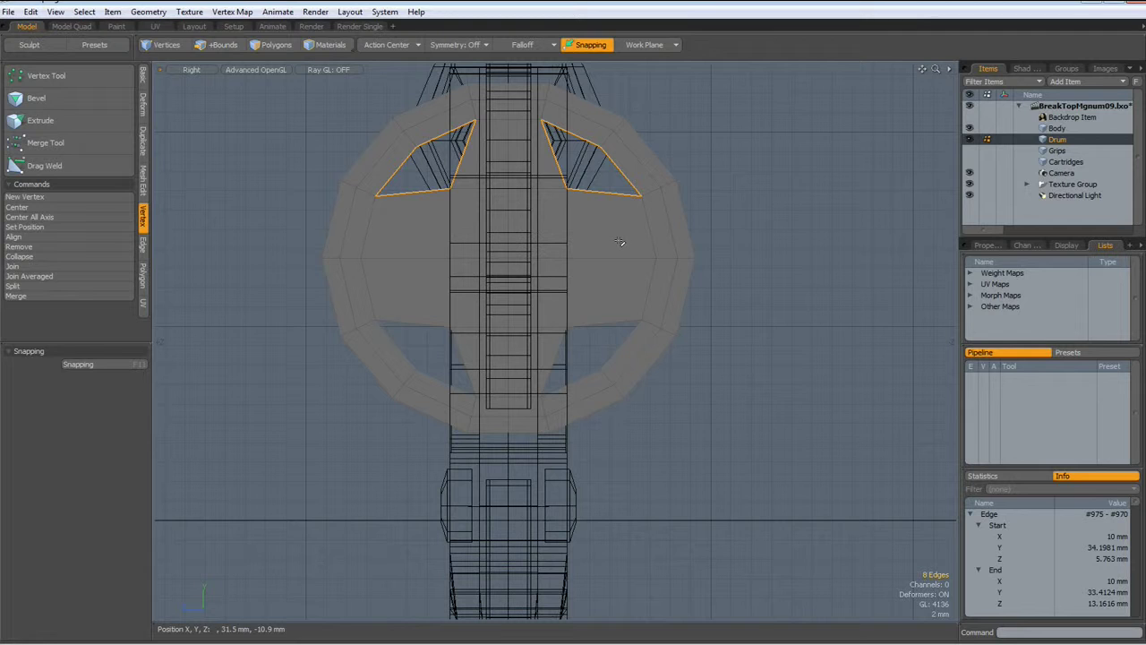
double_click(616, 335, "shift")
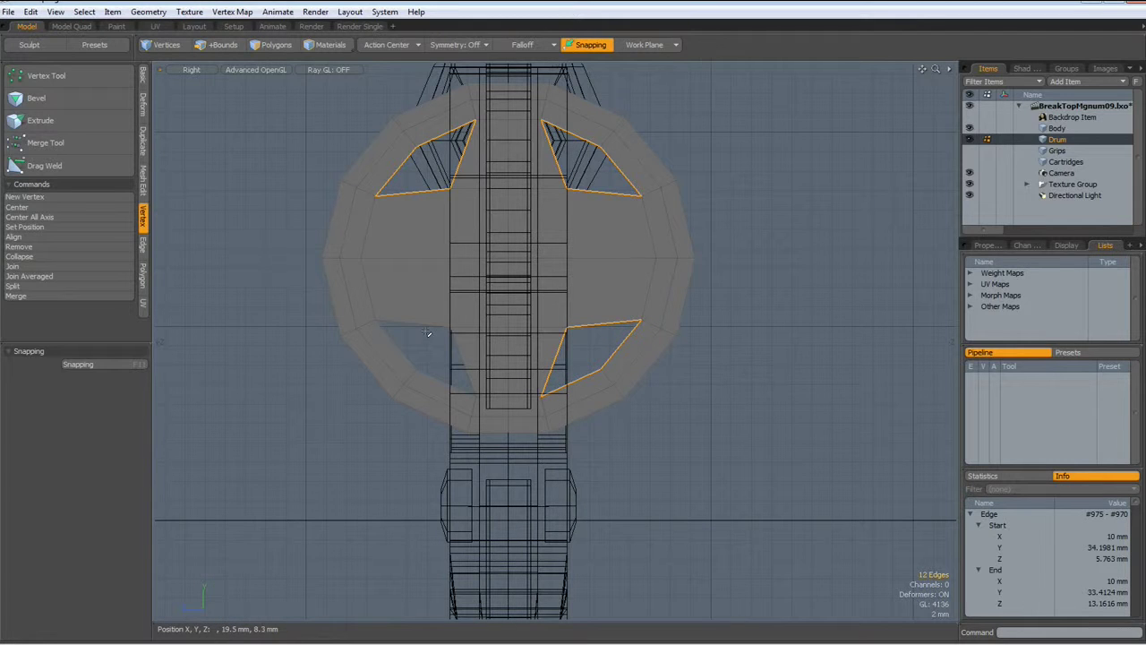
double_click(428, 330, "shift")
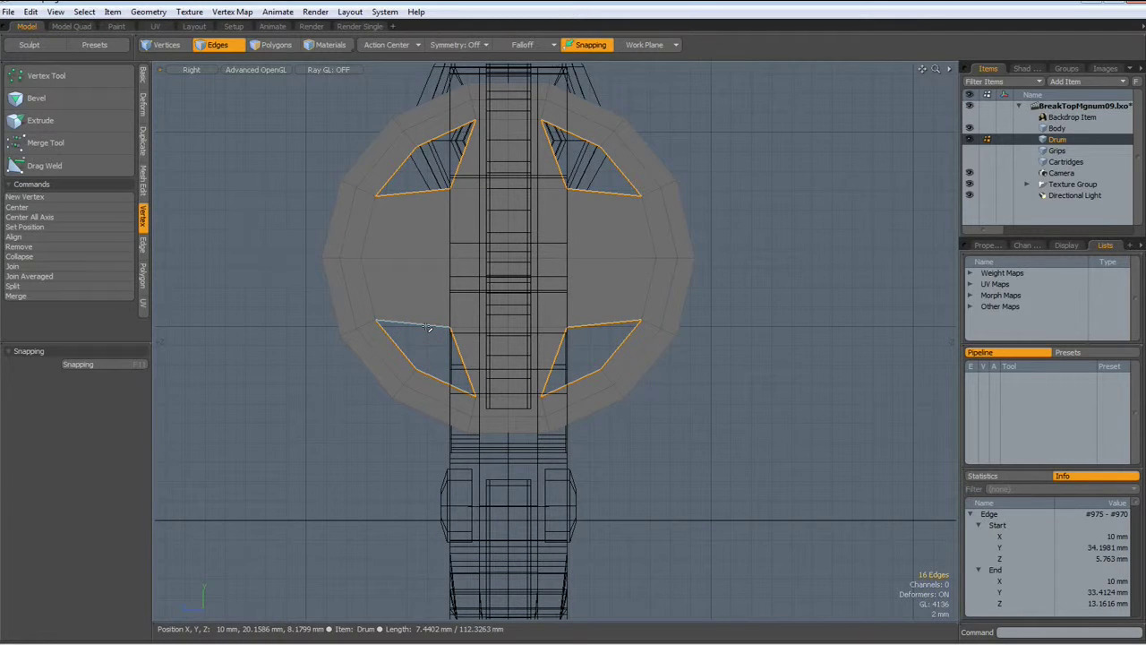
key("Delete")
Hide the Body mesh, inspect the filled disc in perspective, and return to the Right view.
scroll(467, 285, "up", 1)
scroll(466, 285, "down", 1)
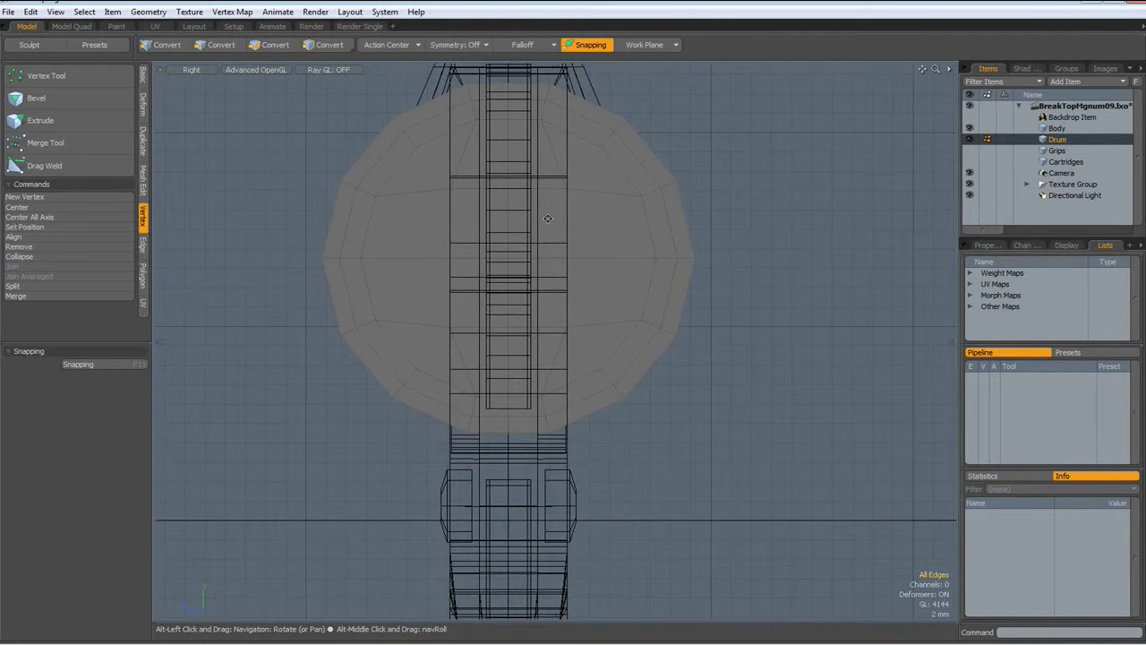
left_click_drag(548, 216, 549, 281, "alt")
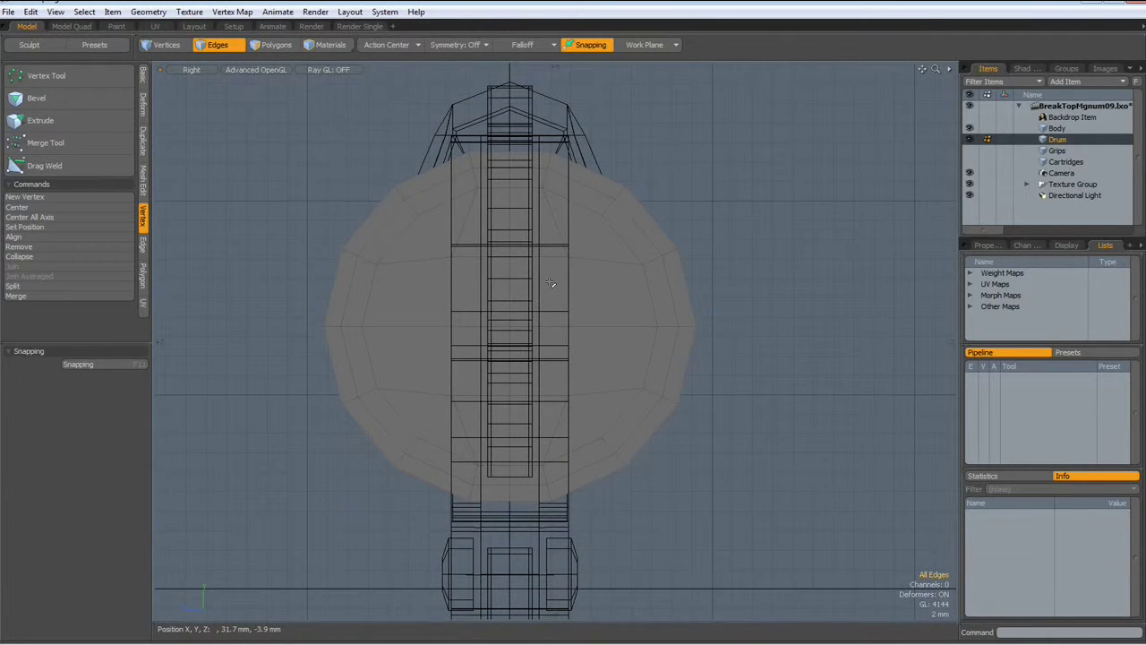
scroll(549, 282, "down", 1)
scroll(549, 283, "up", 1)
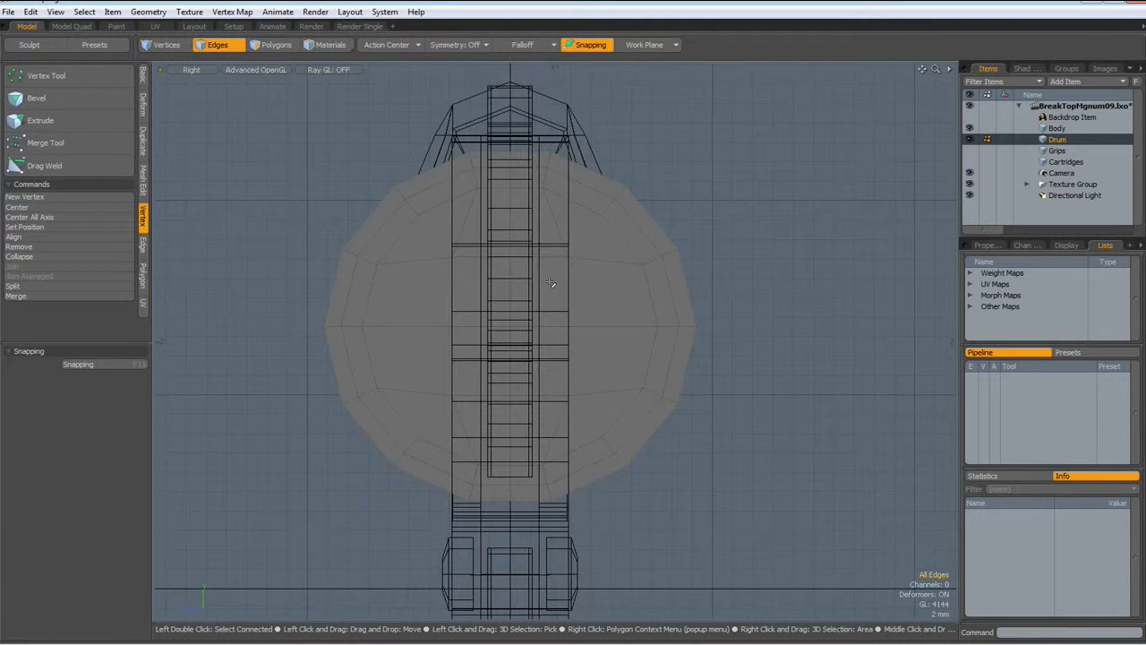
left_click(969, 129)
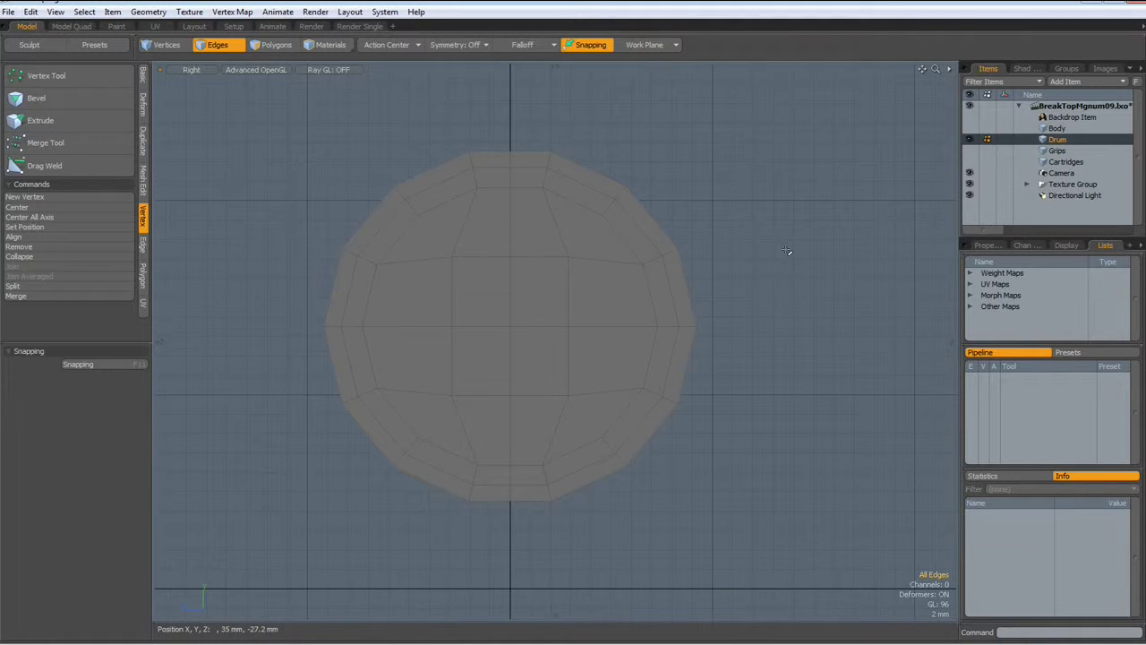
key("ctrl+space")
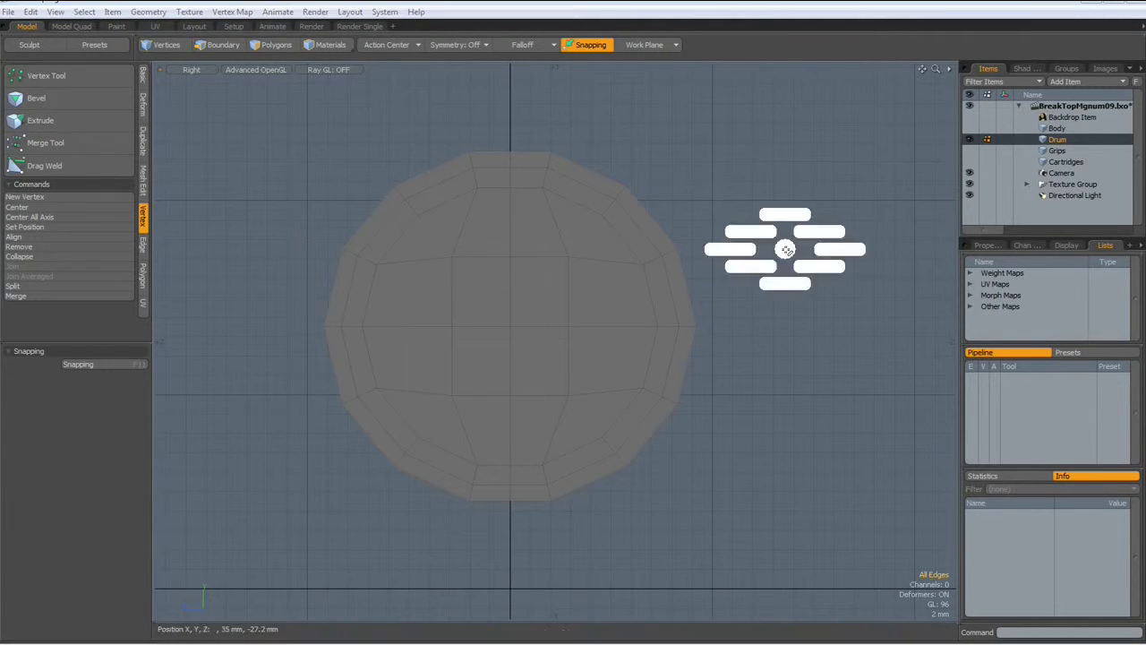
left_click(814, 238)
left_click_drag(709, 387, 695, 467, "alt")
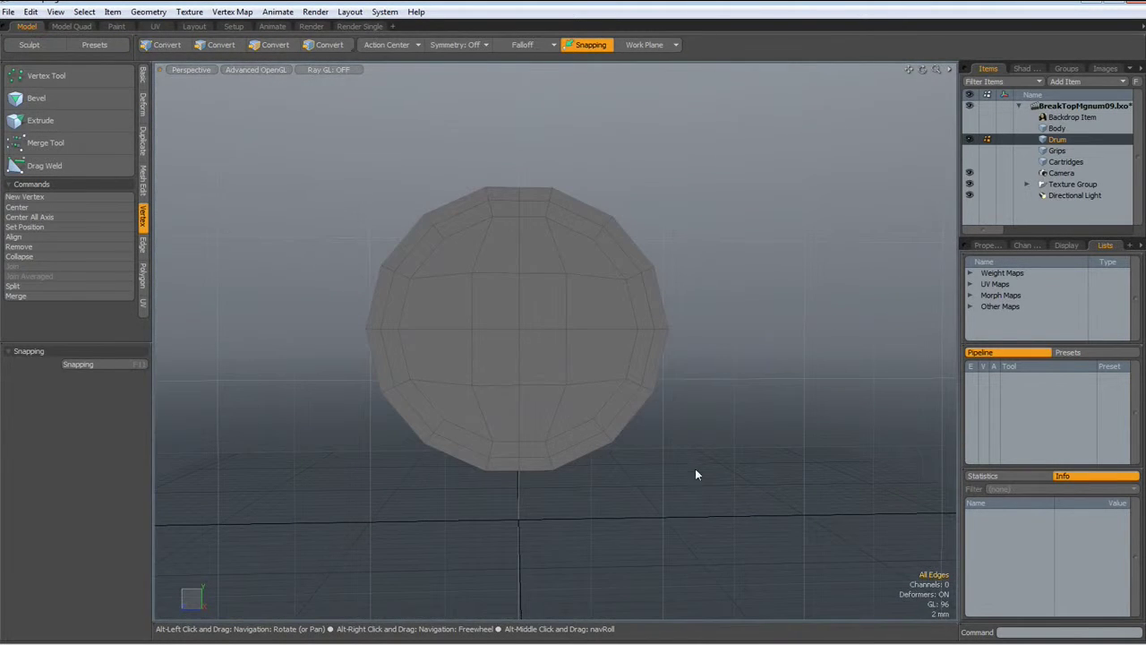
key("KP_2")
key("KP_3")
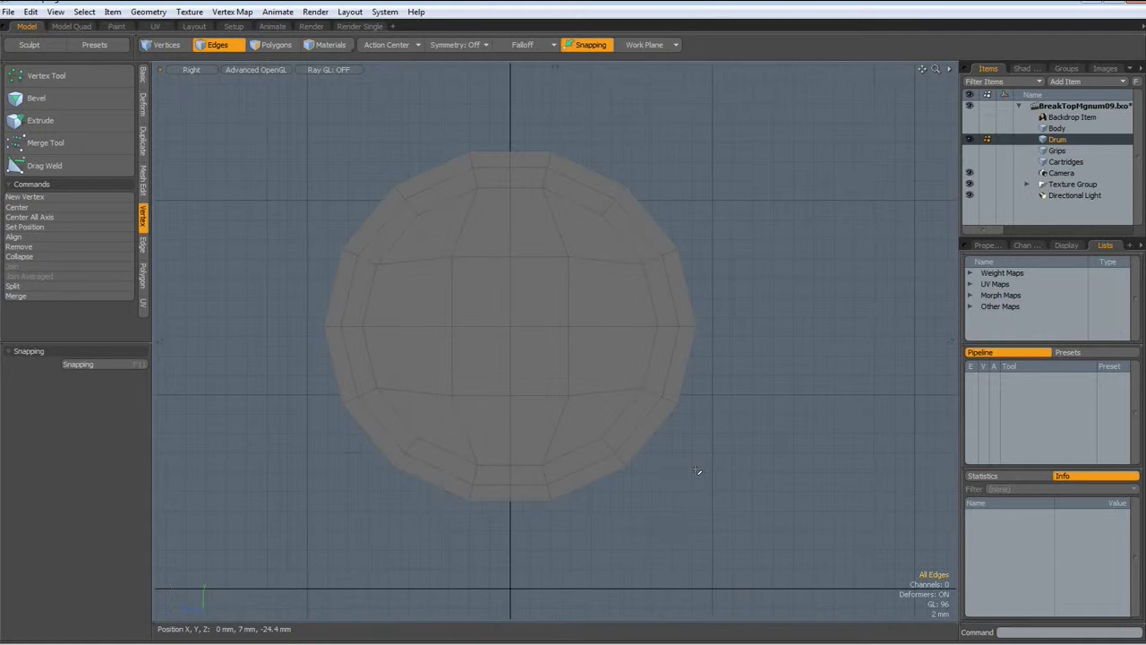
Add a Radial falloff centred on the disc at Y 27.1 mm, Z 0 mm, reaching about 18.3 mm to its rim.
left_click(522, 45)
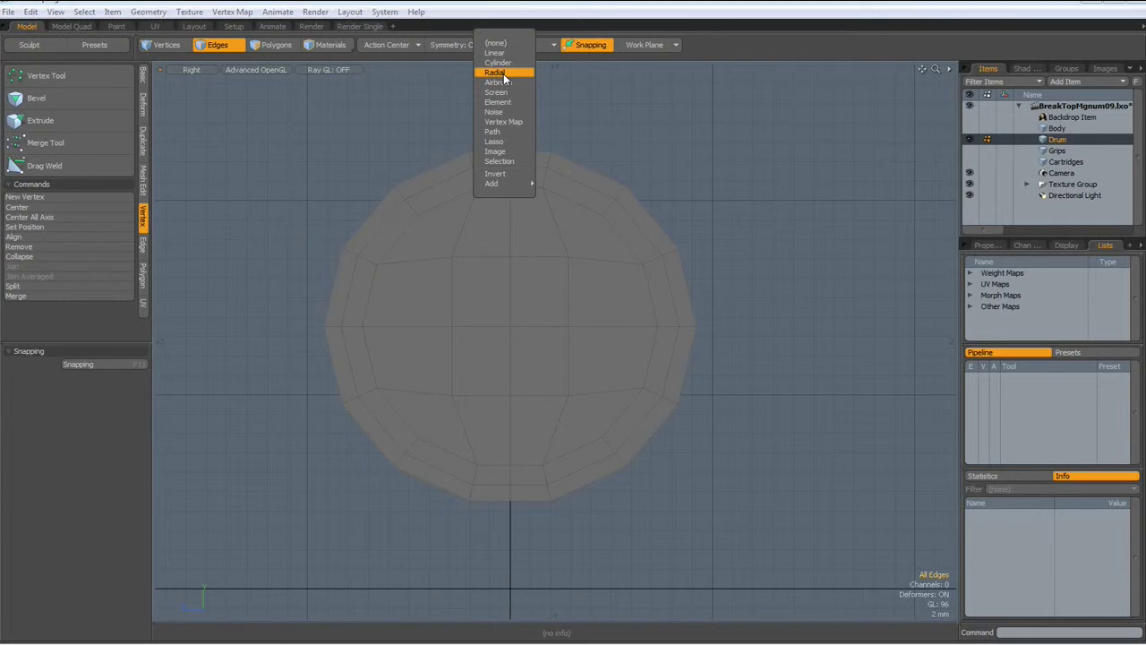
left_click(504, 74)
scroll(510, 327, "up", 2)
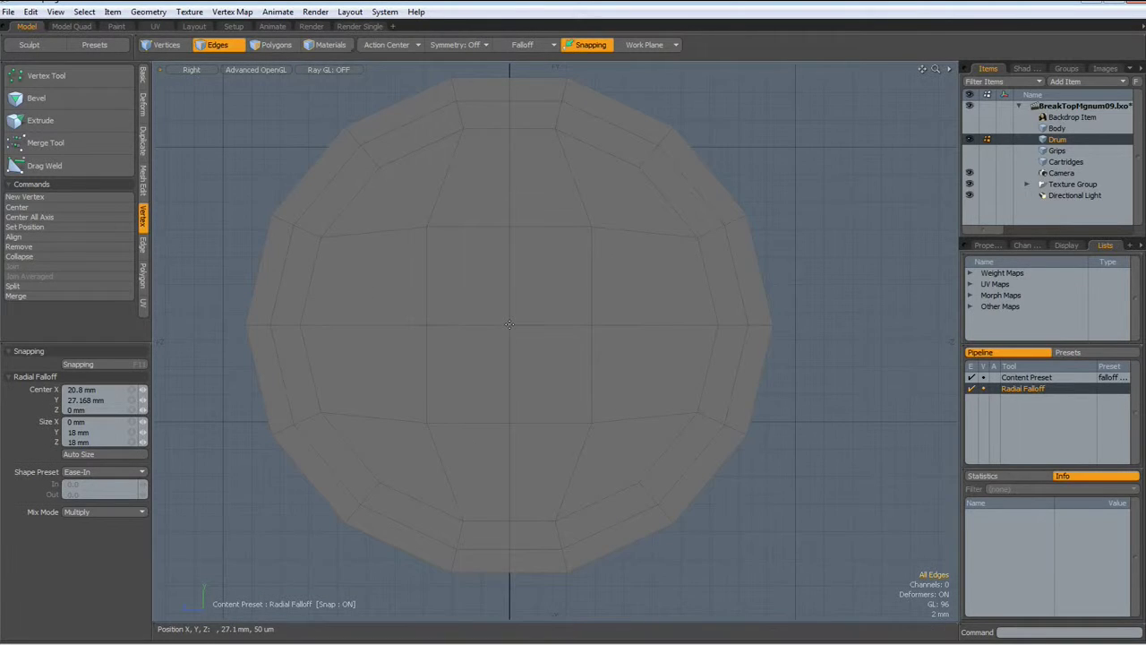
left_click_drag(510, 324, 772, 575)
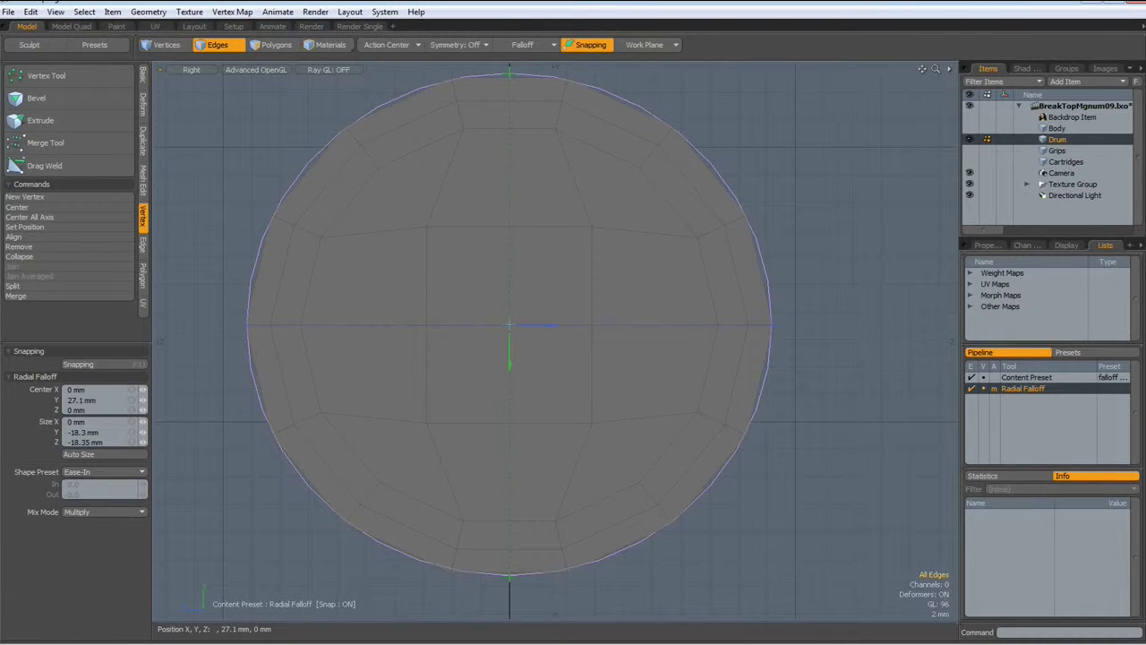
Set the radial falloff's Y and Z sizes to 18.5 mm each.
left_click(107, 434)
type("18")
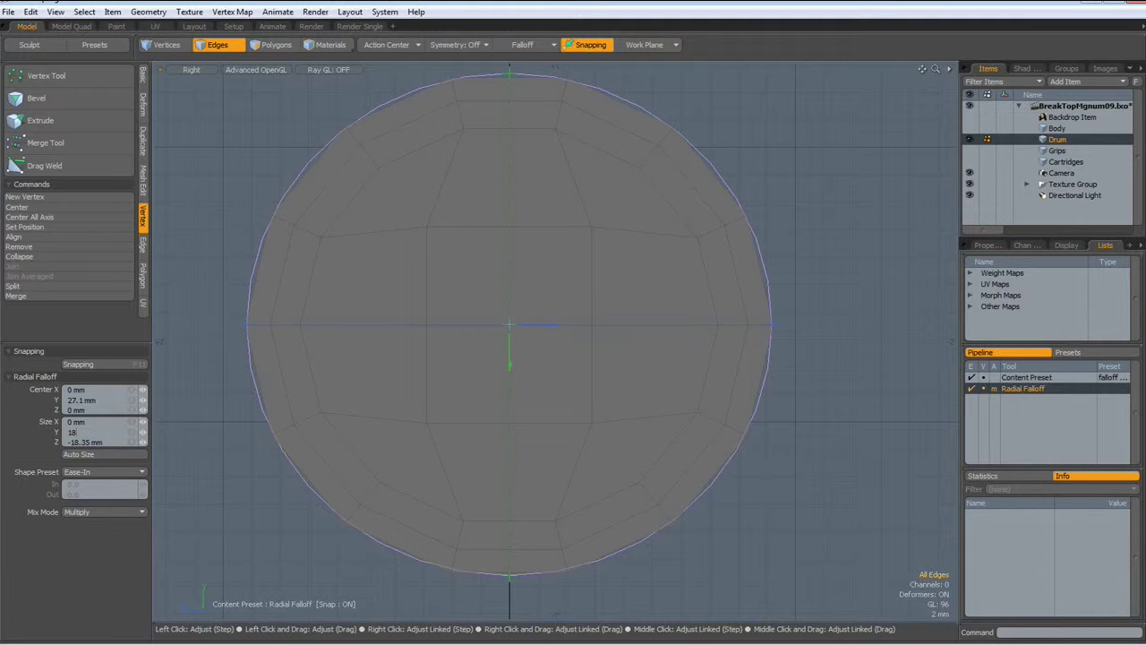
type(".5")
key("Return")
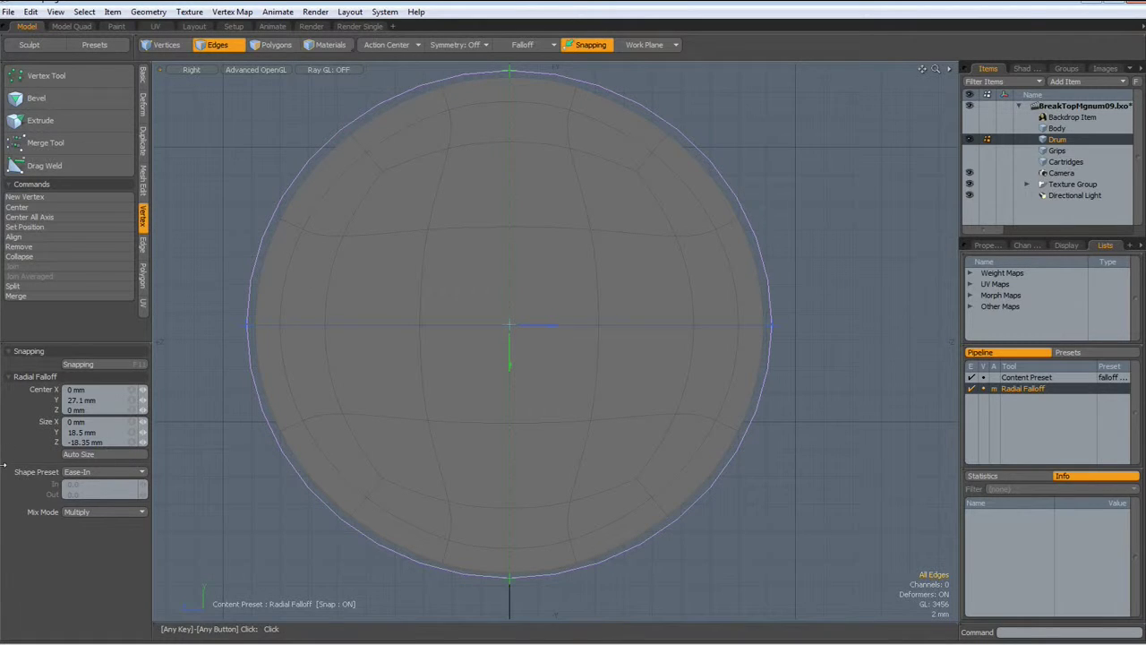
left_click(110, 442)
type("1")
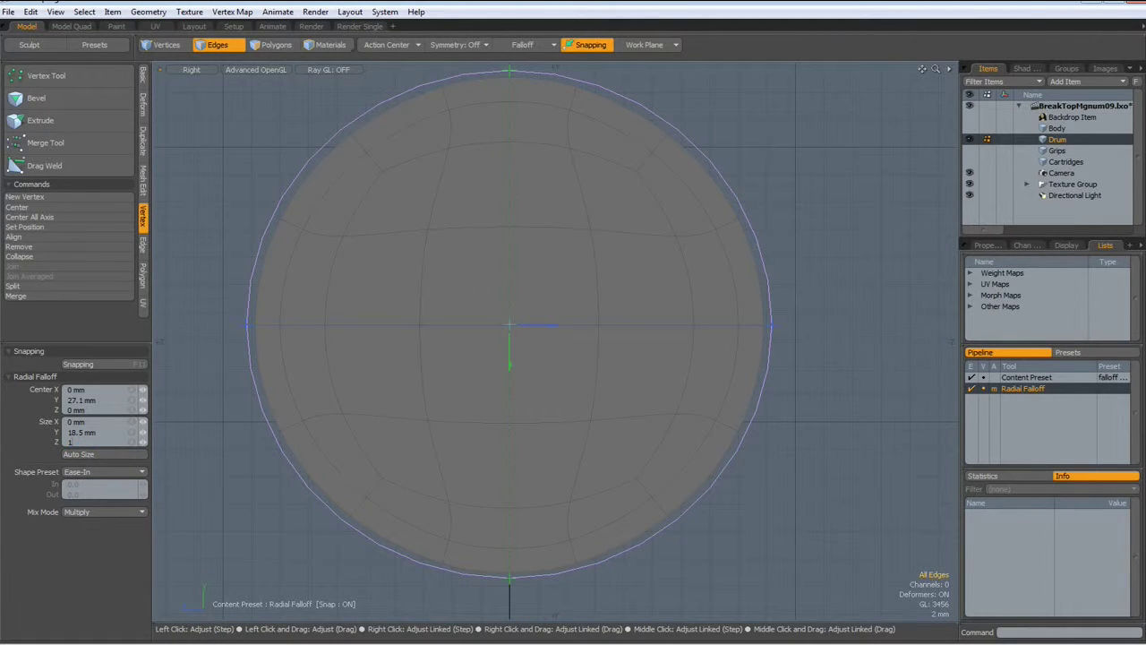
type("8.5")
key("Return")
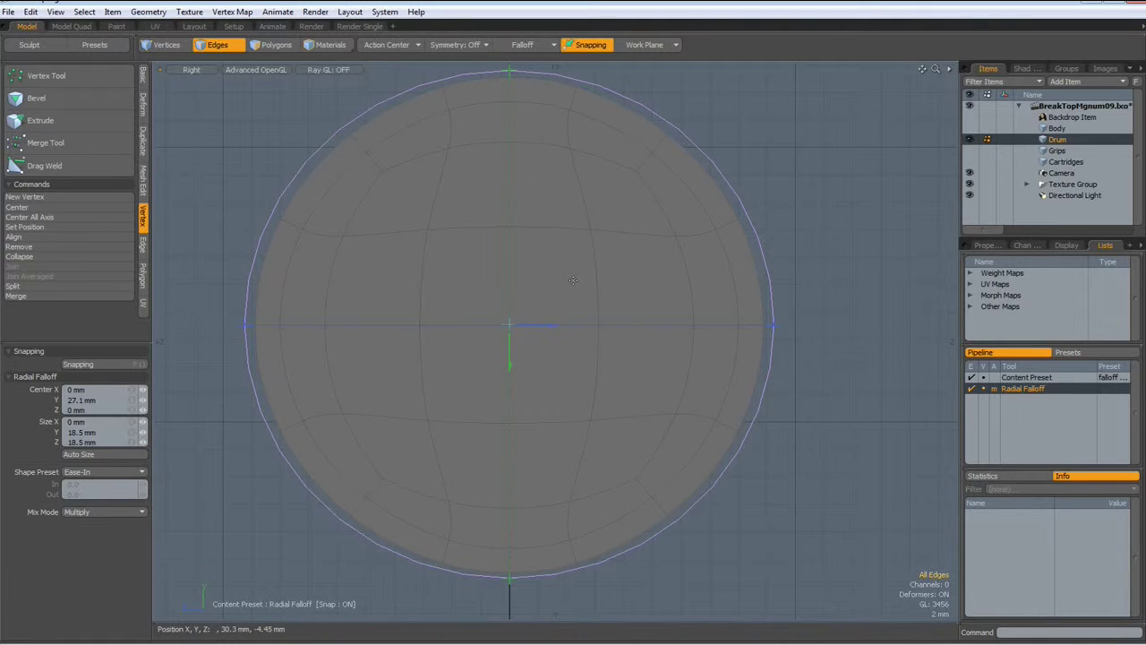
In perspective, select all the disc's polygons and move them 5 mm along X through the radial falloff to dome the face.
key("ctrl+space")
left_click(624, 266)
left_click_drag(522, 422, 533, 318, "alt")
key("3")
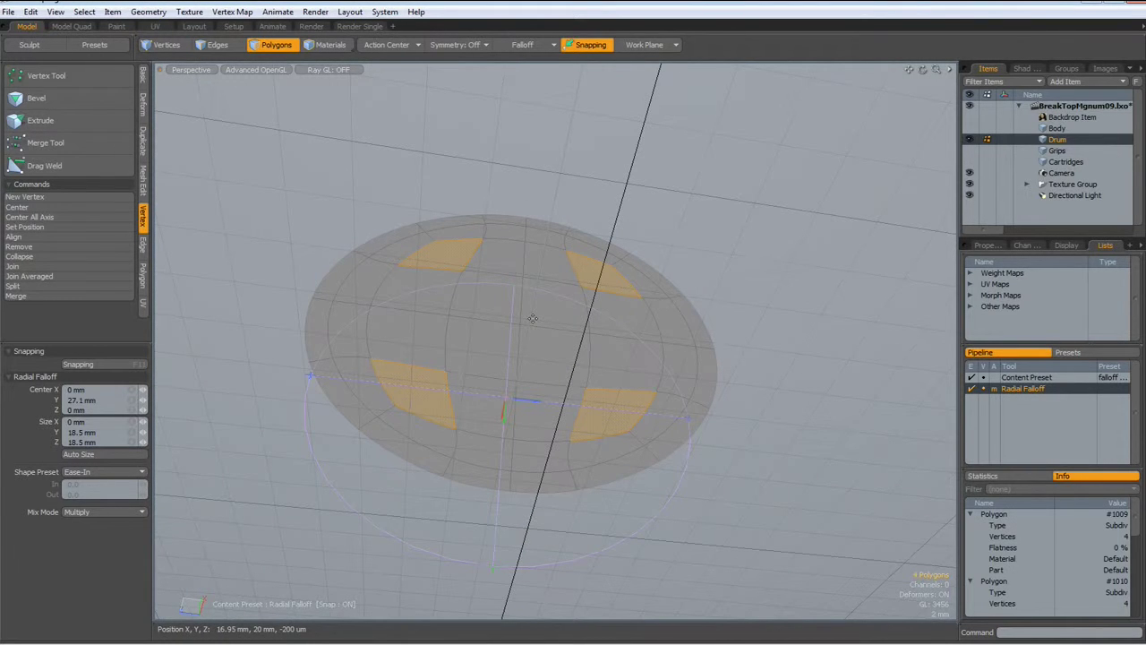
double_click(524, 323)
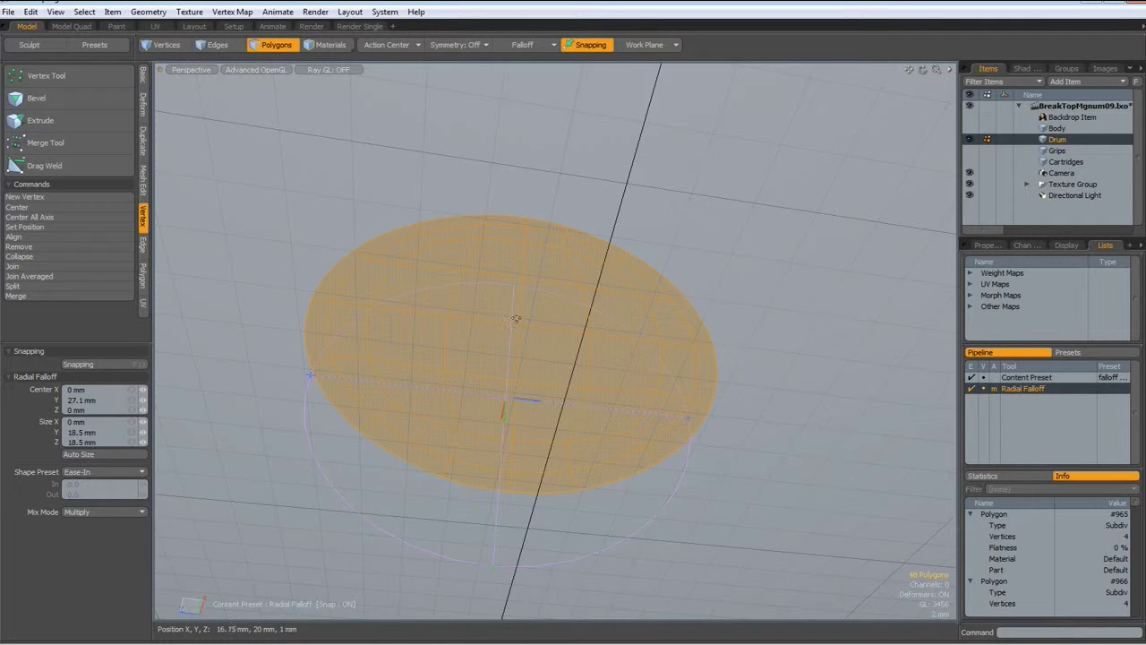
key("w")
mouse_move(518, 319)
left_mouse_down("alt")
mouse_move(518, 258)
mouse_move(456, 248)
mouse_move(466, 235)
mouse_move(477, 311)
mouse_move(491, 300)
mouse_move(501, 308)
left_mouse_up("alt")
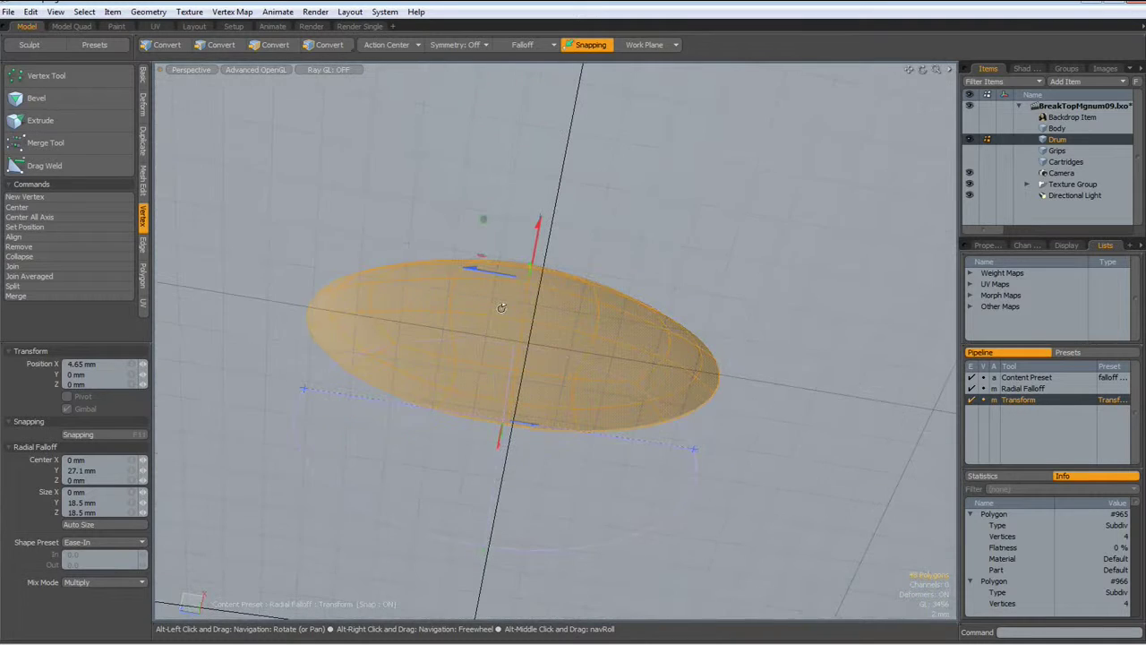
left_click_drag(533, 265, 520, 488)
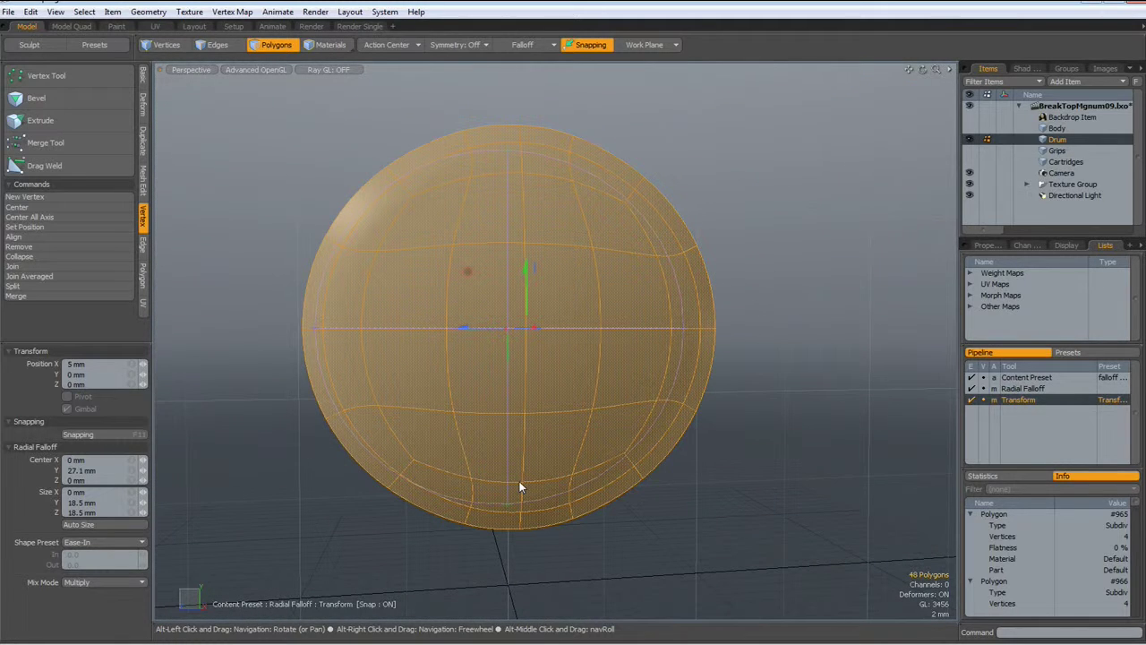
End the move, remove the radial falloff, and return the domed disc to plain polygon display.
key("space")
left_click(523, 45)
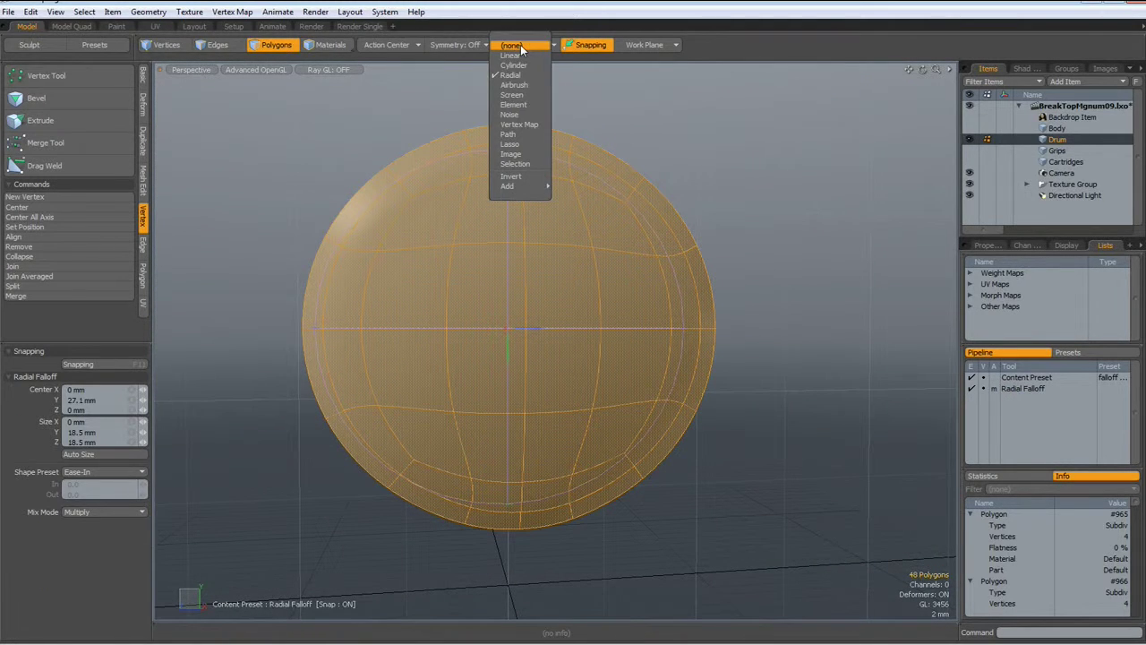
left_click(521, 45)
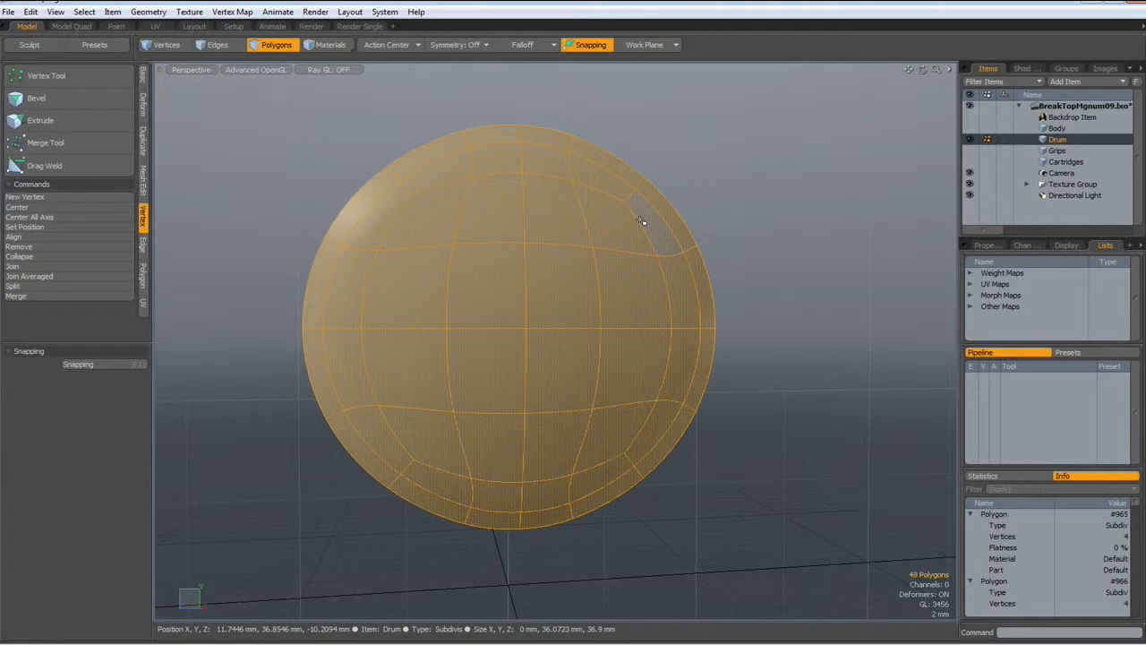
key("Tab")
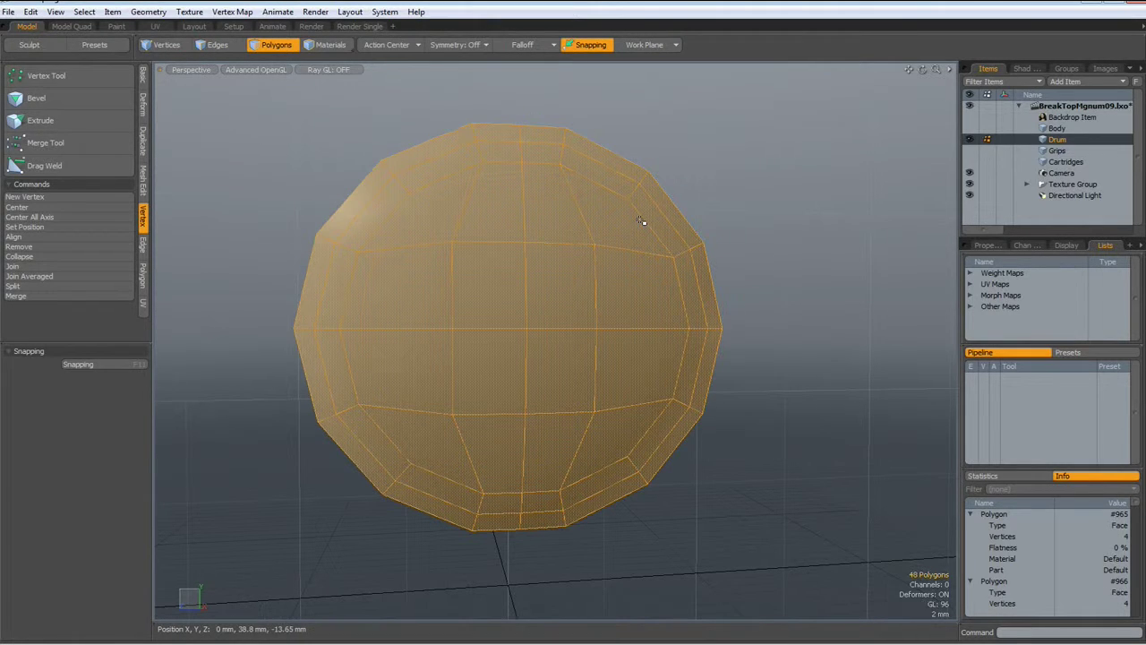
Select the 24 polygons on the negative Z side of the domed disc's centre seam and delete them.
left_click_drag(519, 360, 495, 373, "alt")
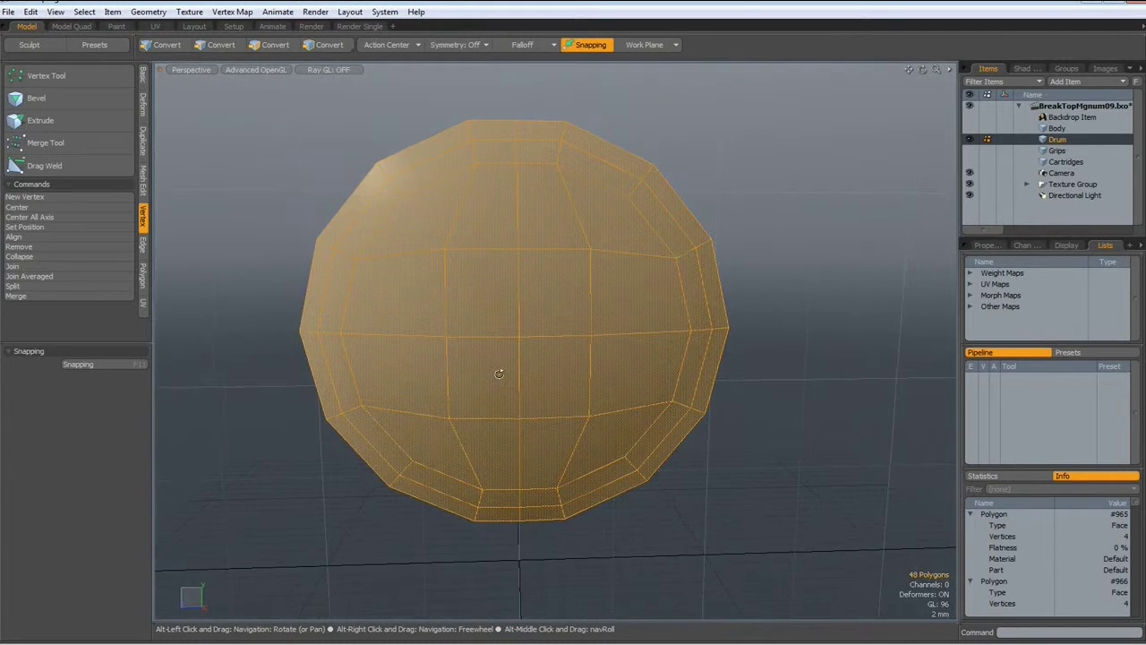
scroll(512, 256, "down", 5)
right_click_drag(510, 147, 668, 479)
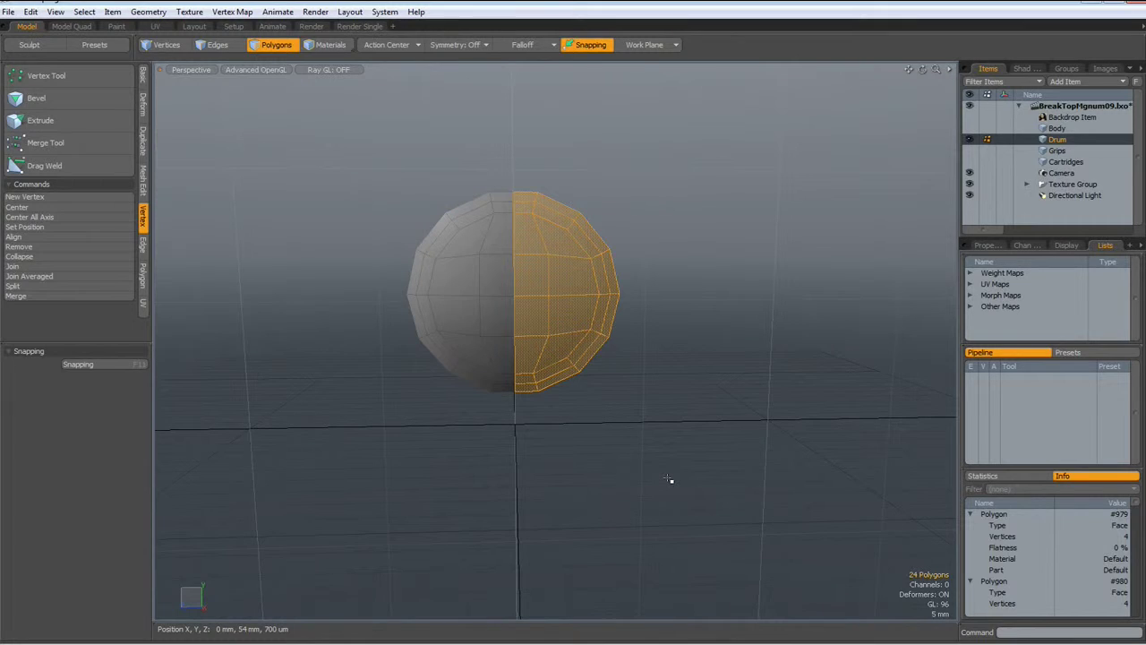
key("Delete")
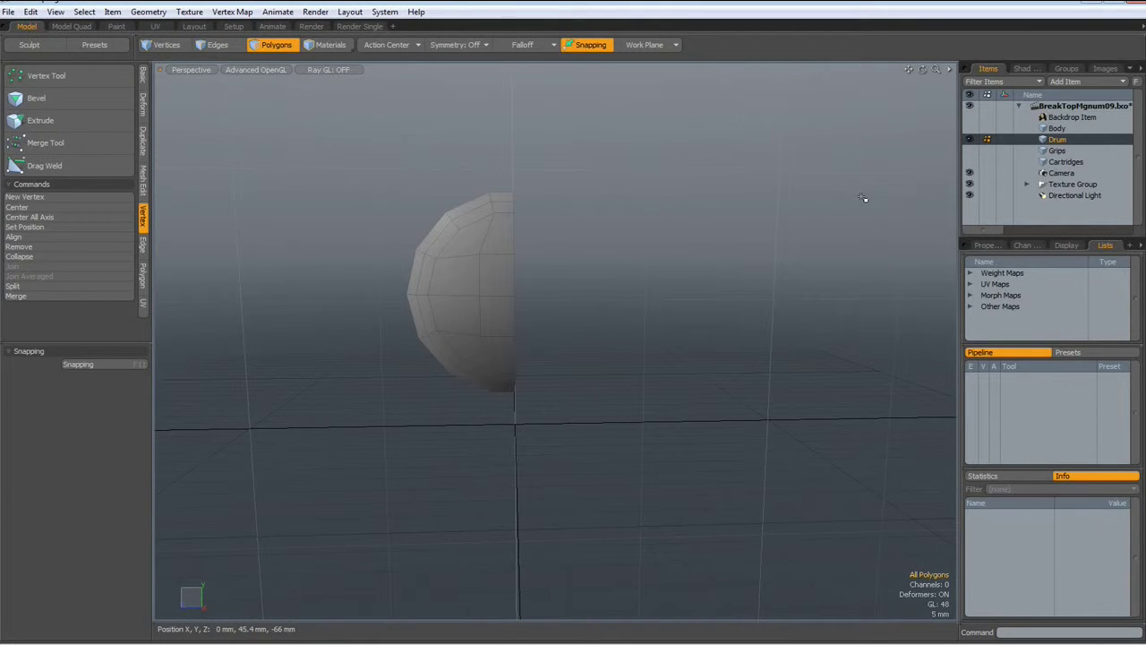
Show the Body again in the Right view and make Drum the active item.
left_click(1055, 129)
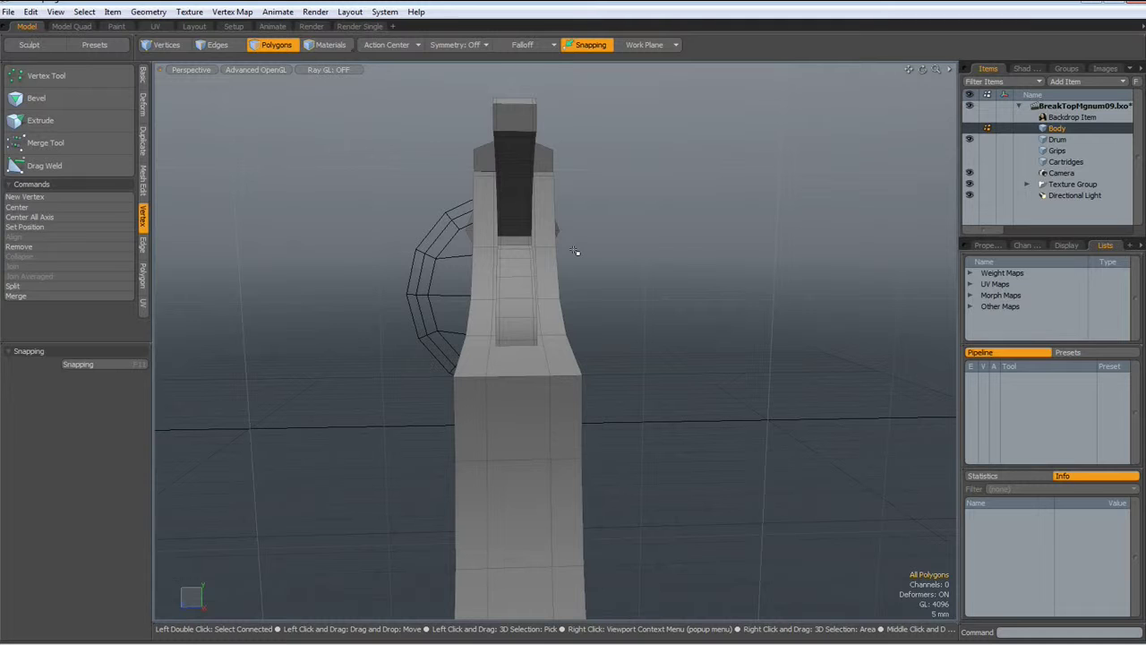
key("KP_3")
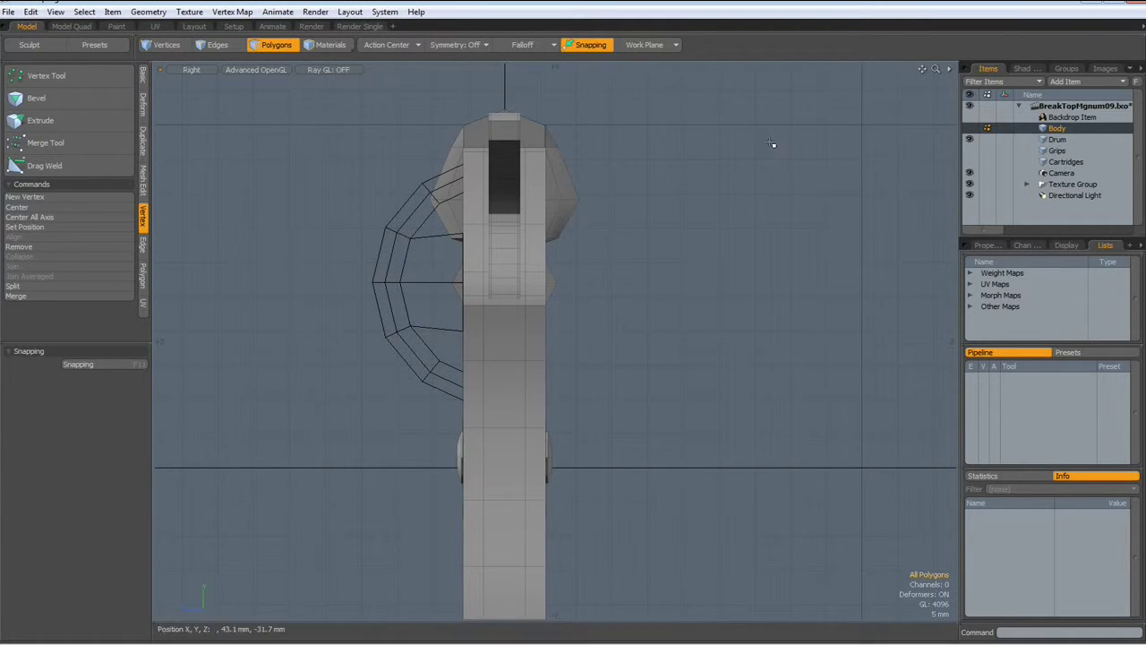
left_click(1055, 140)
scroll(457, 216, "up", 3)
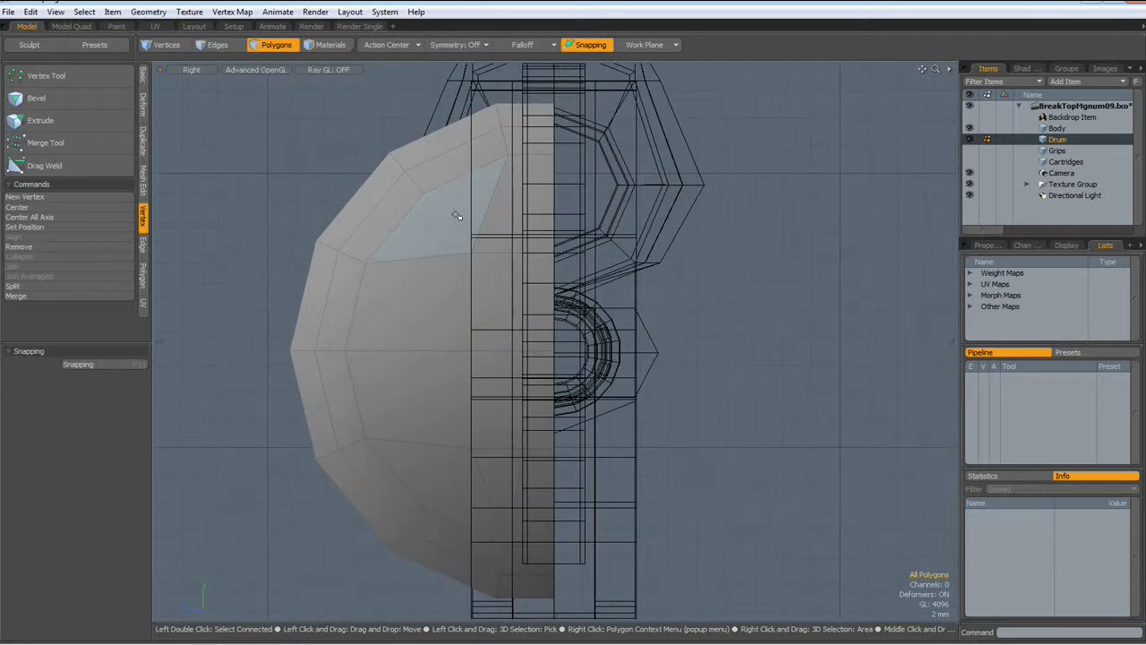
Select the vertical strip of eight drum polygons beside the centre seam that overlaps the Body and delete it.
left_click_drag(457, 216, 450, 202, "alt")
left_click(442, 299)
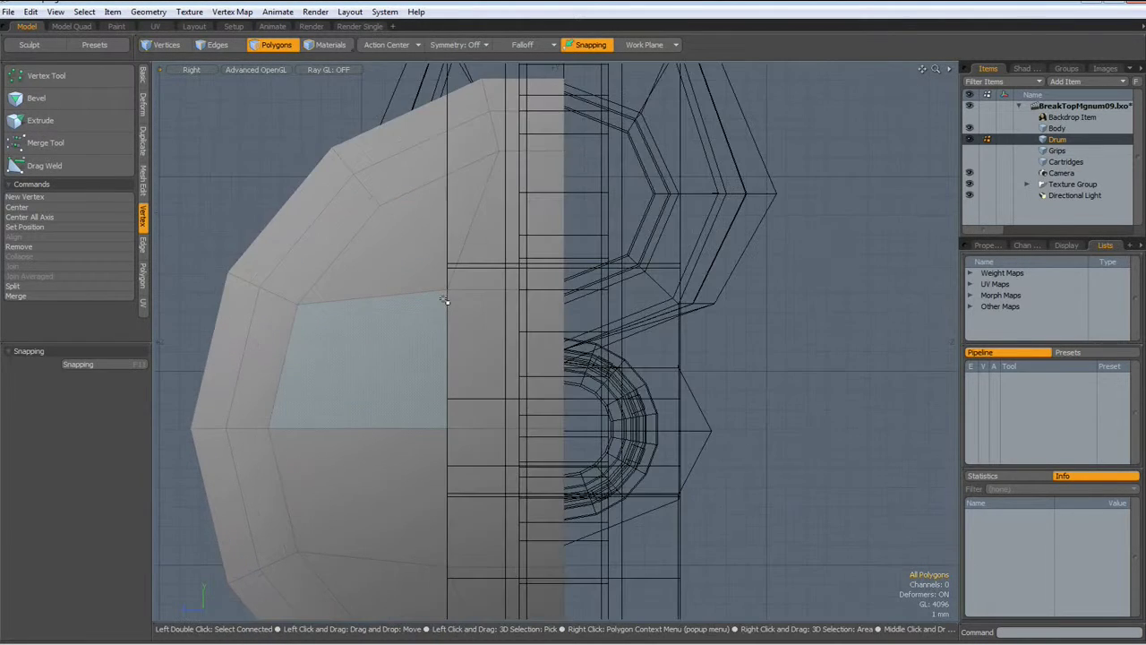
mouse_move(457, 240)
left_mouse_down("alt")
mouse_move(454, 304)
mouse_move(489, 170)
mouse_move(480, 350)
left_mouse_up("alt")
key("3")
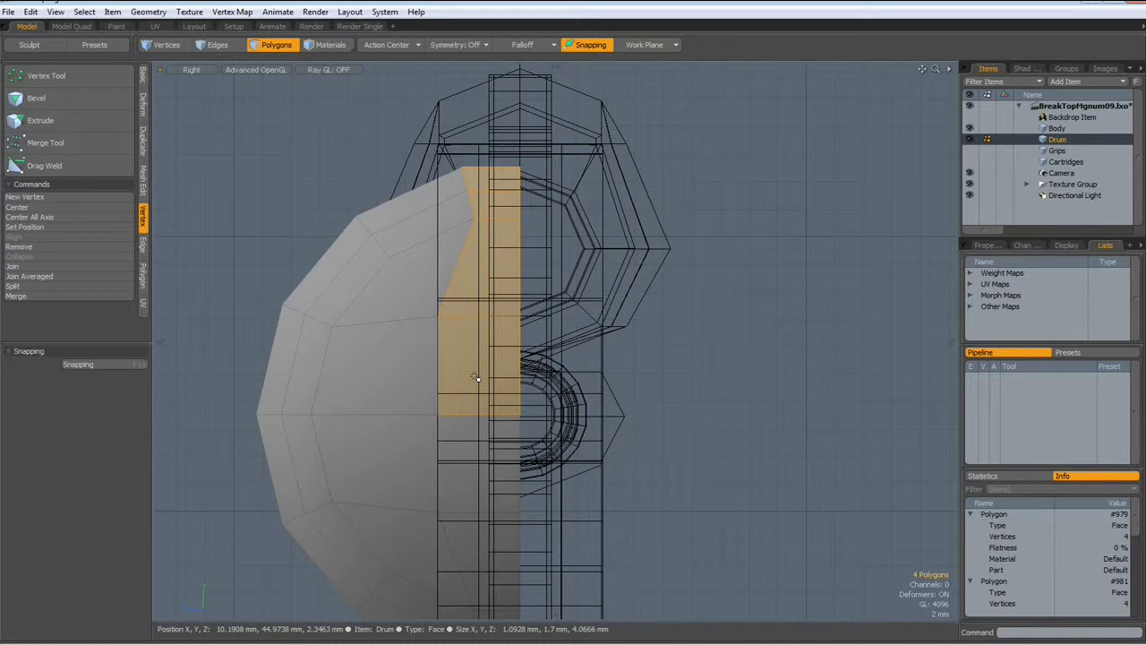
key("Up")
key("Up")
scroll(476, 377, "down", 3)
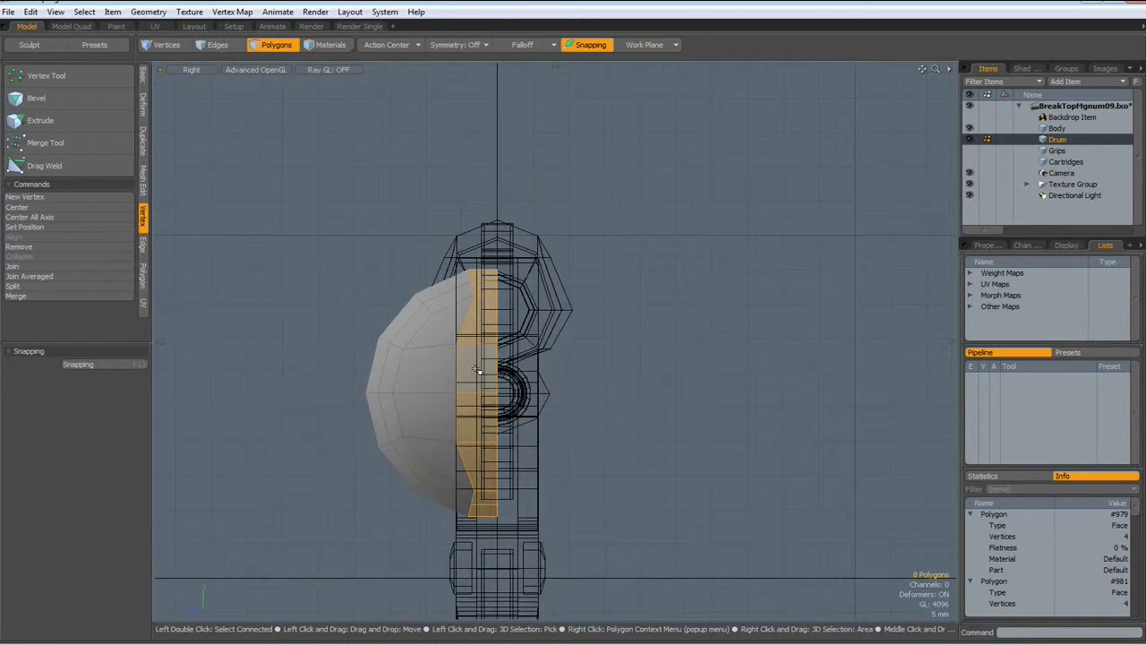
key("Delete")
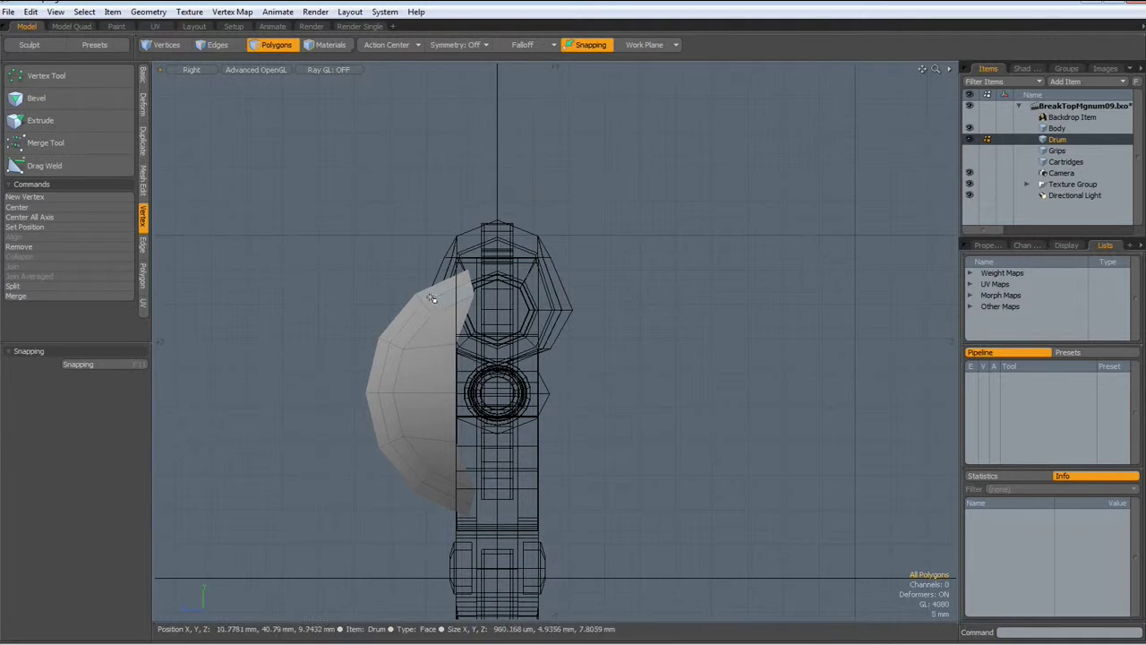
Set the action center to Element and slide the lowest overhanging vertex at the drum's upper end about 2.85 mm along its edge to the Body's side line.
scroll(425, 314, "up", 5)
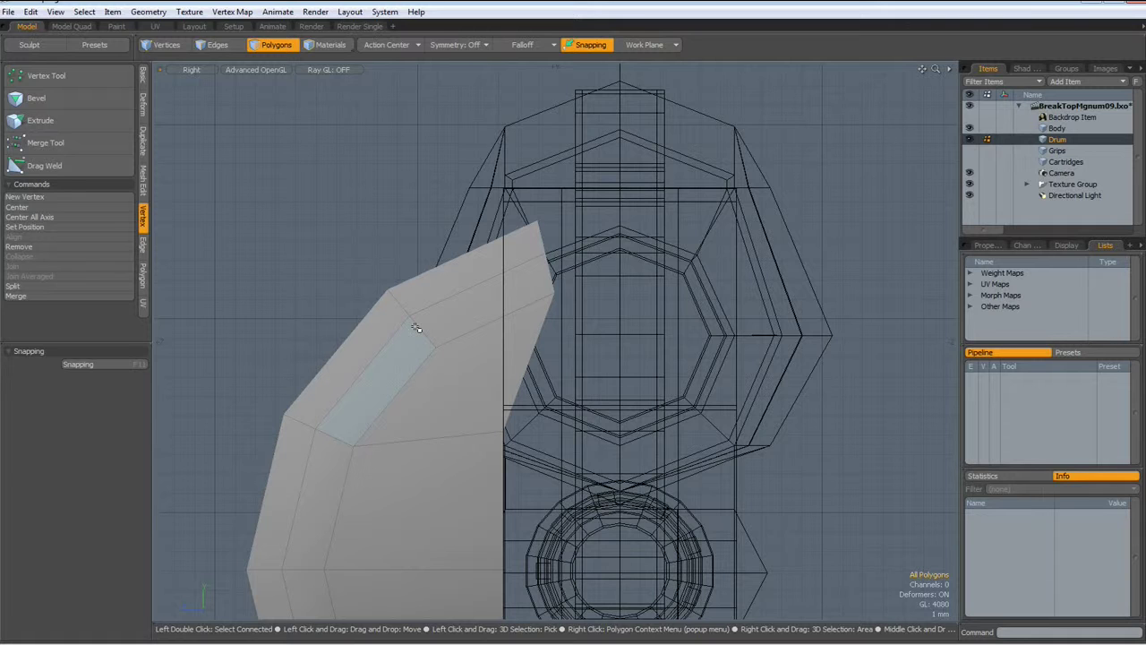
left_click(390, 45)
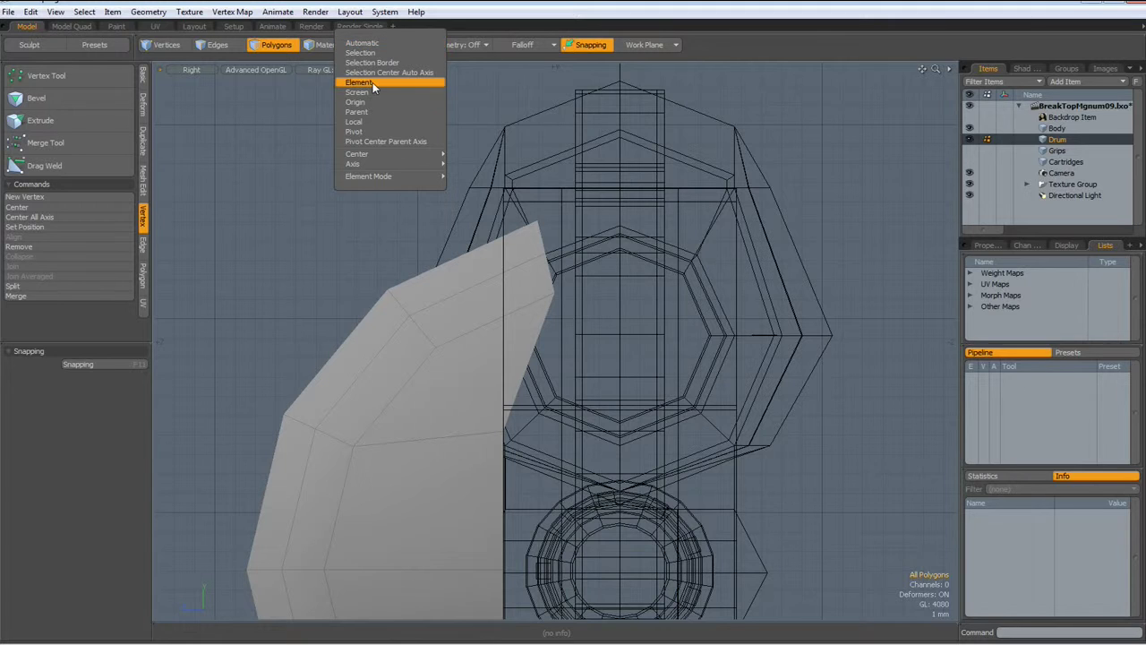
left_click(372, 81)
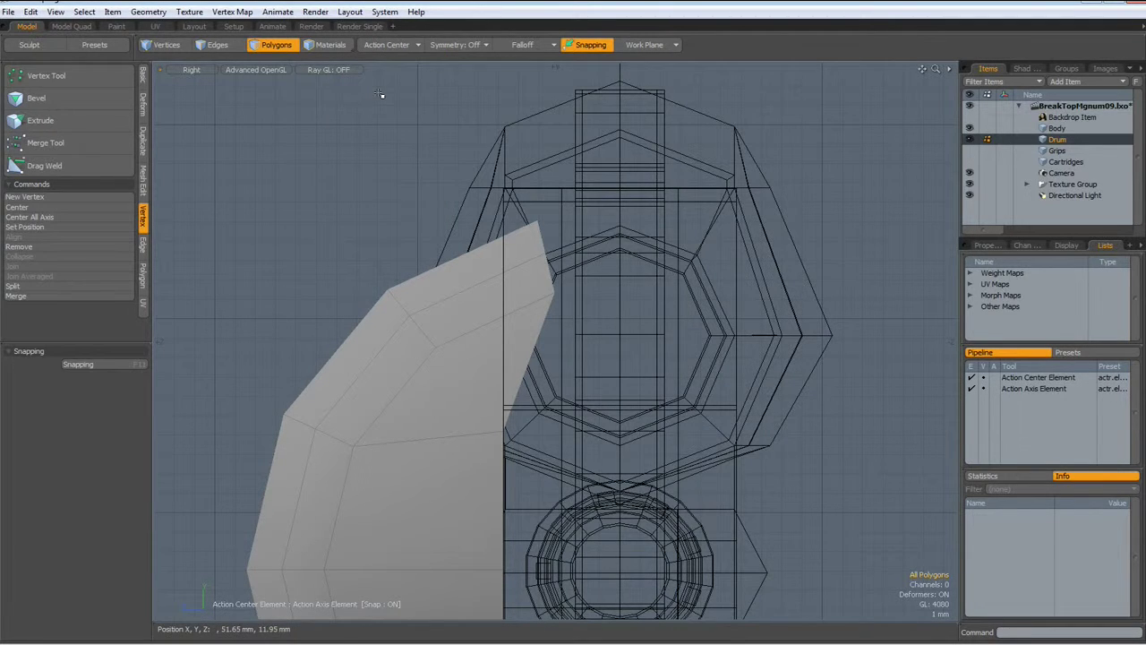
key("1")
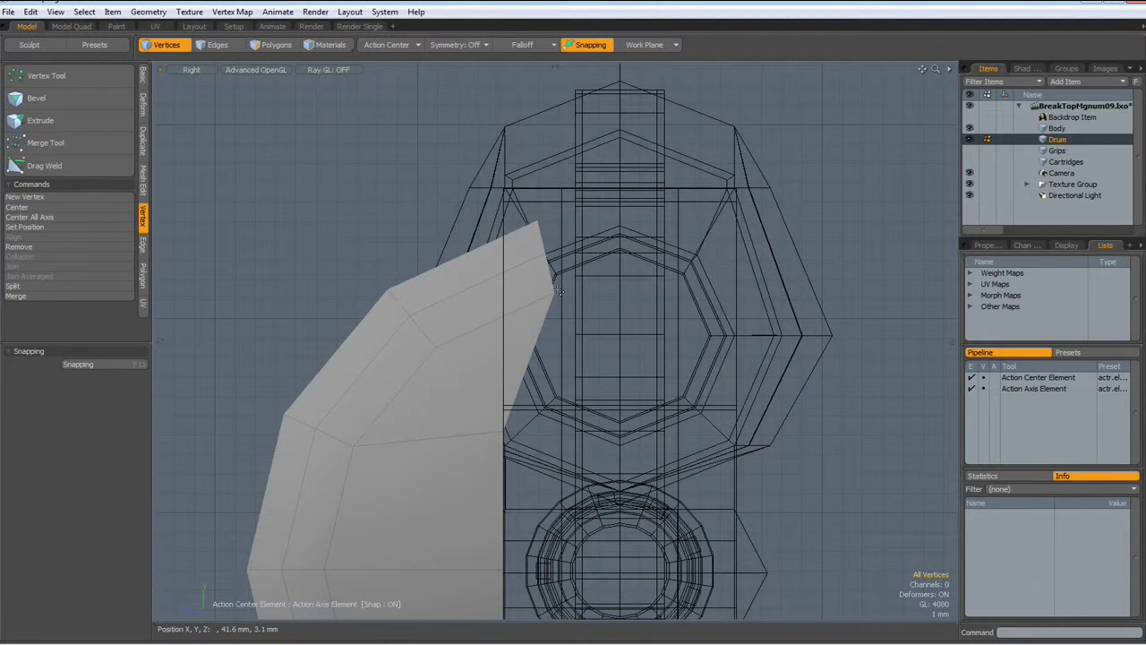
left_click(555, 294)
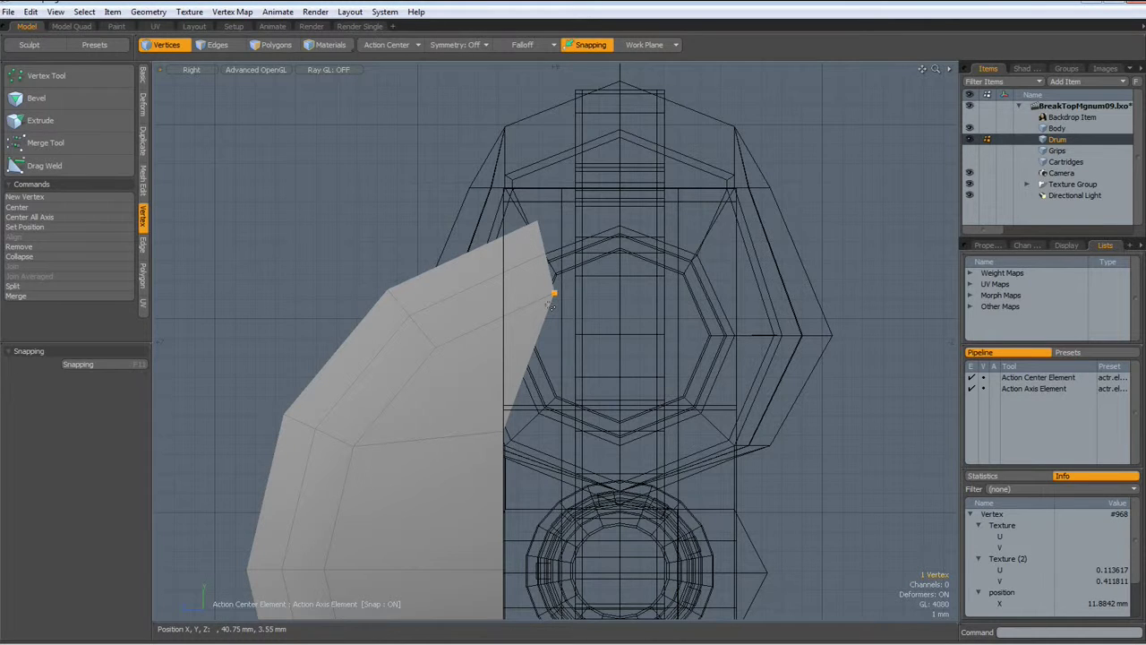
key("w")
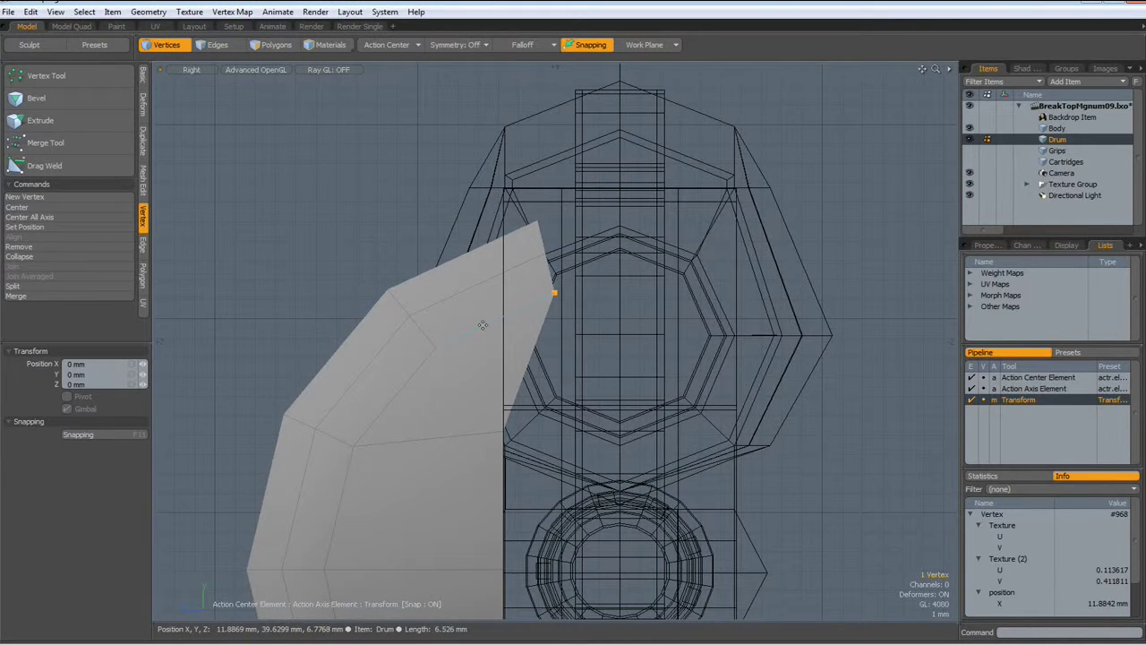
left_click_drag(422, 350, 370, 374)
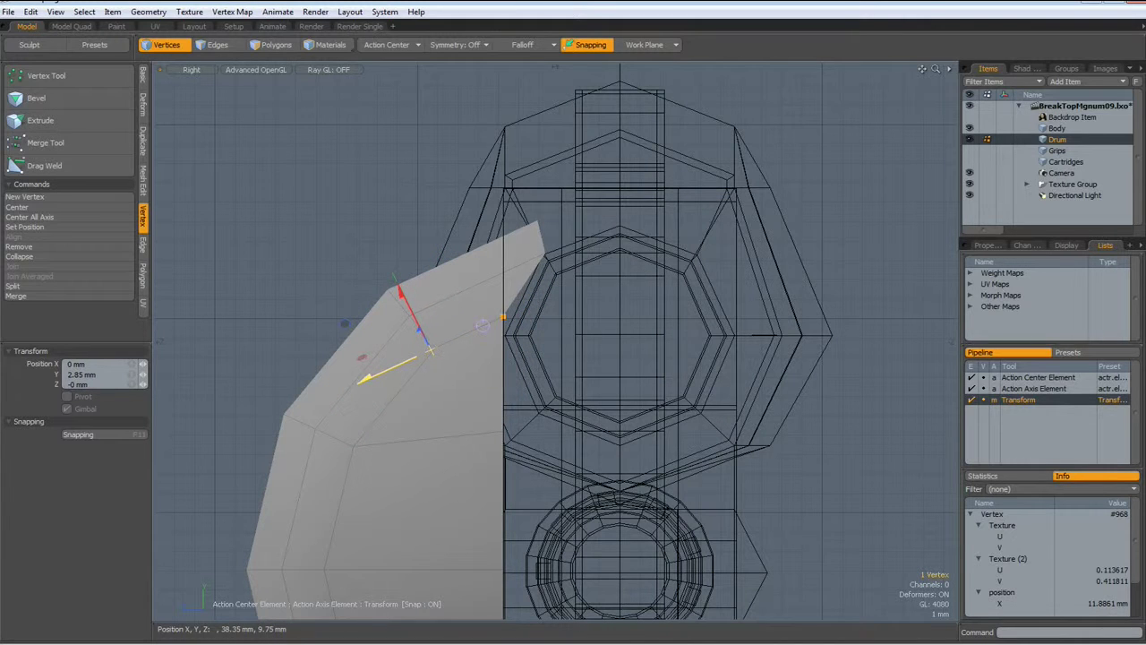
key("space")
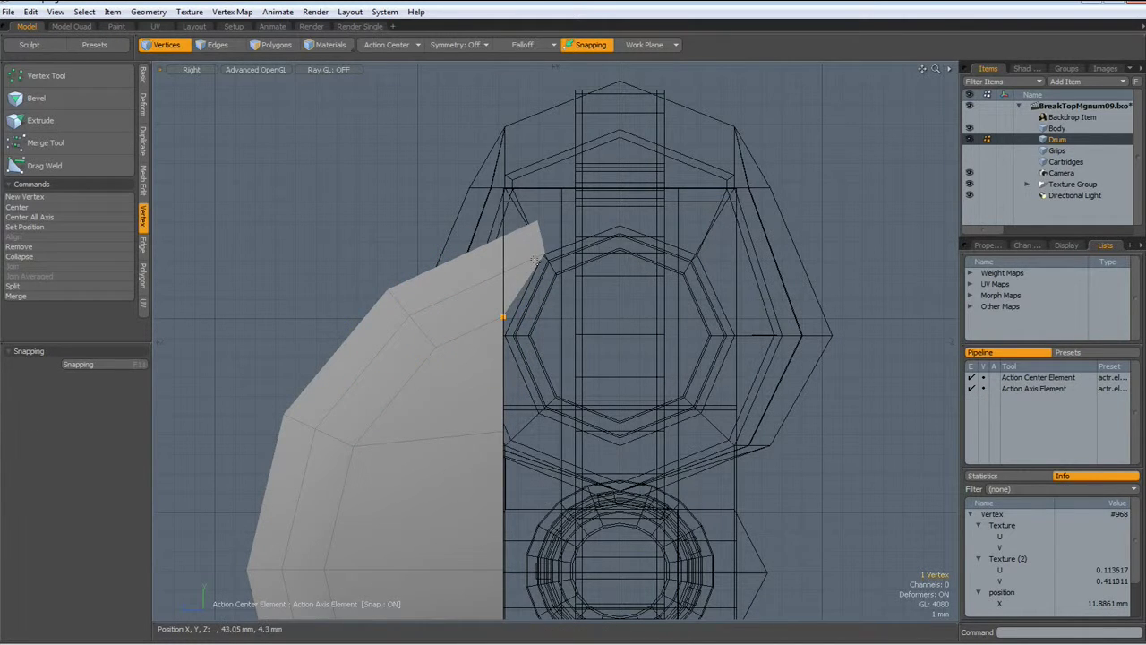
Slide the middle and top overhanging vertices at the drum's upper end about 2 mm and 1.85 mm along their edges to the Body's side line.
left_click(544, 254)
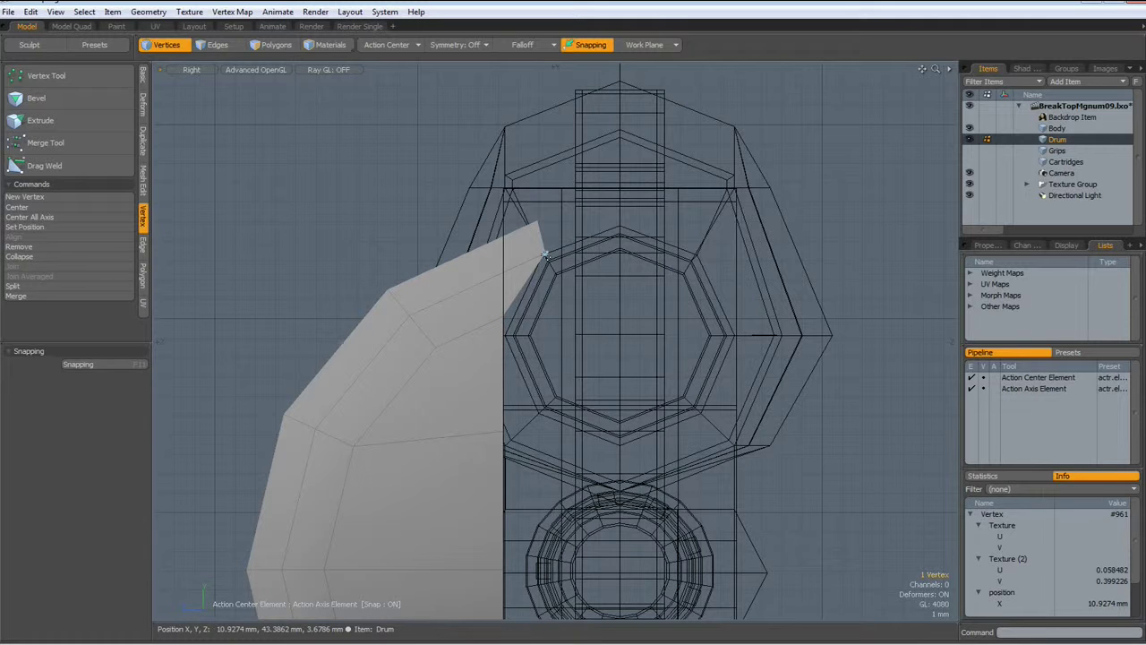
key("w")
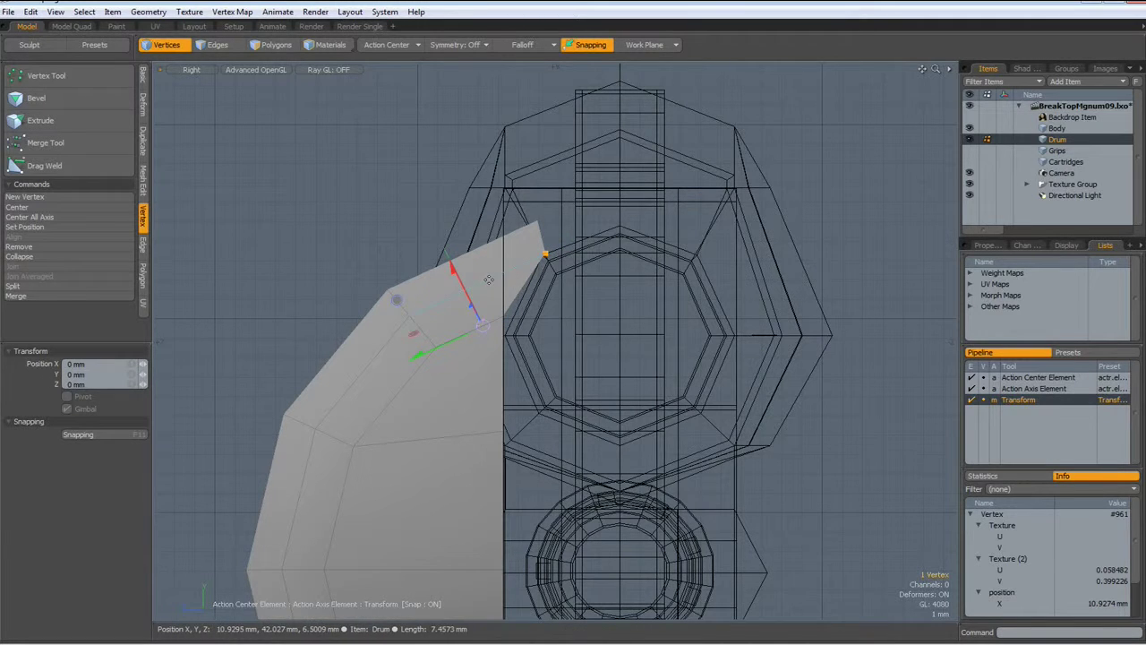
left_click_drag(441, 300, 400, 319)
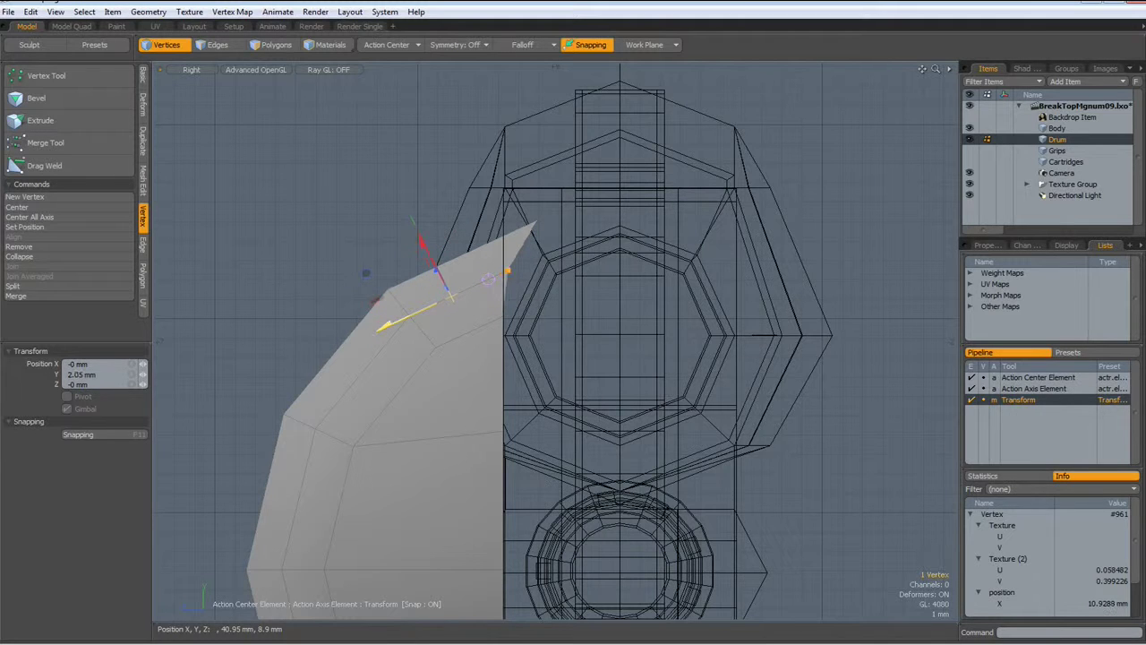
key("space")
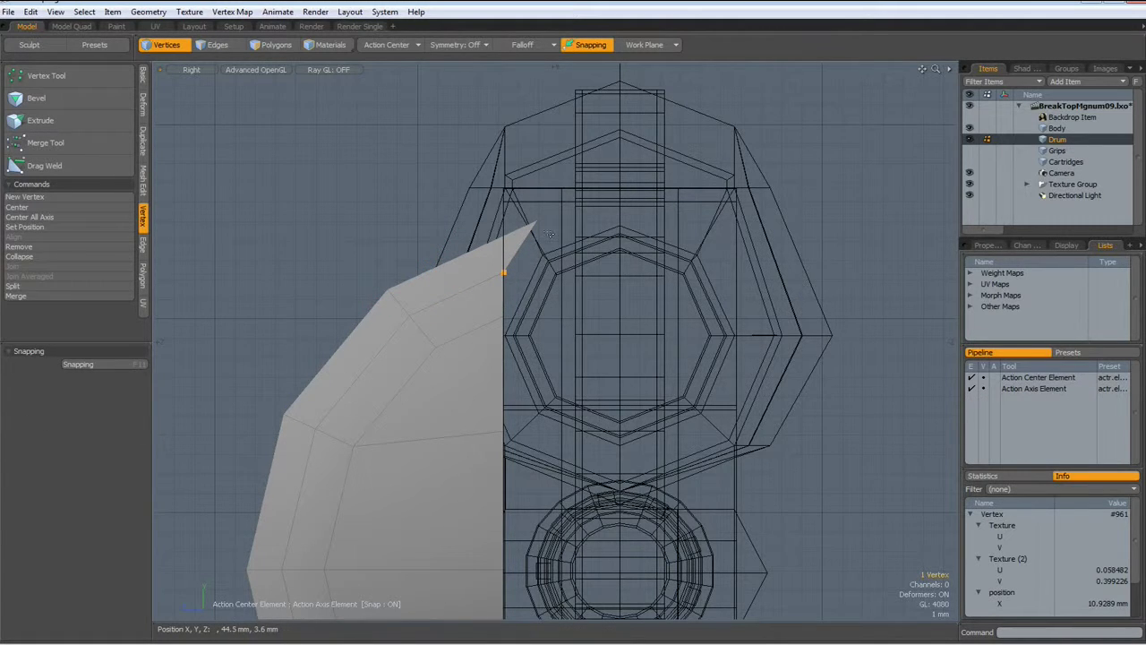
left_click(536, 221)
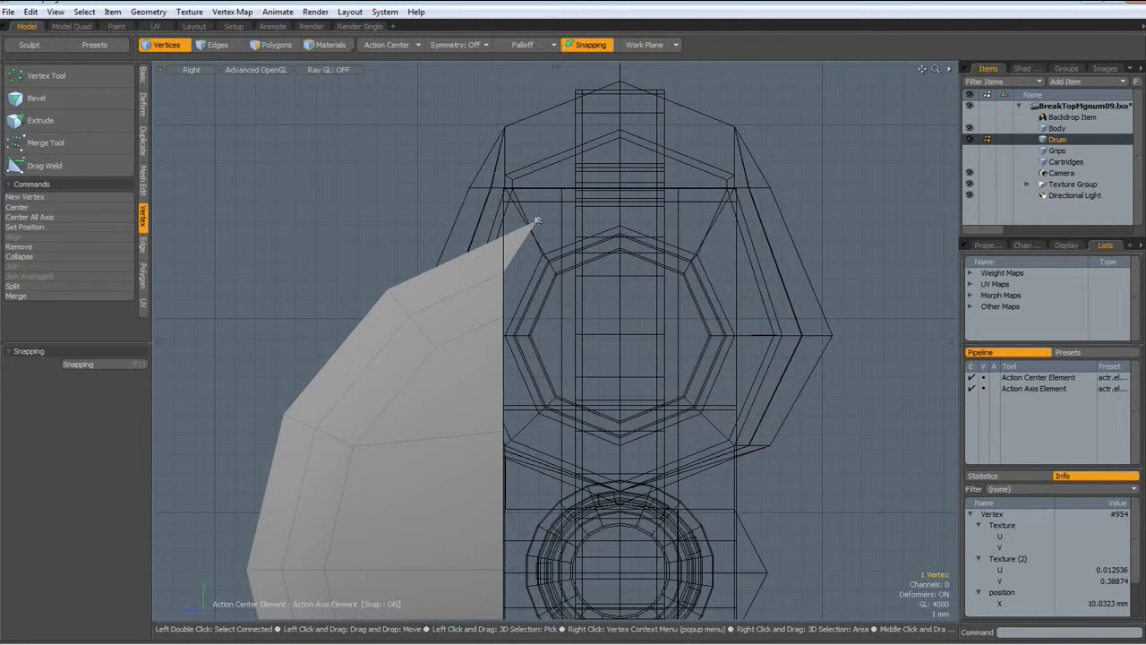
key("w")
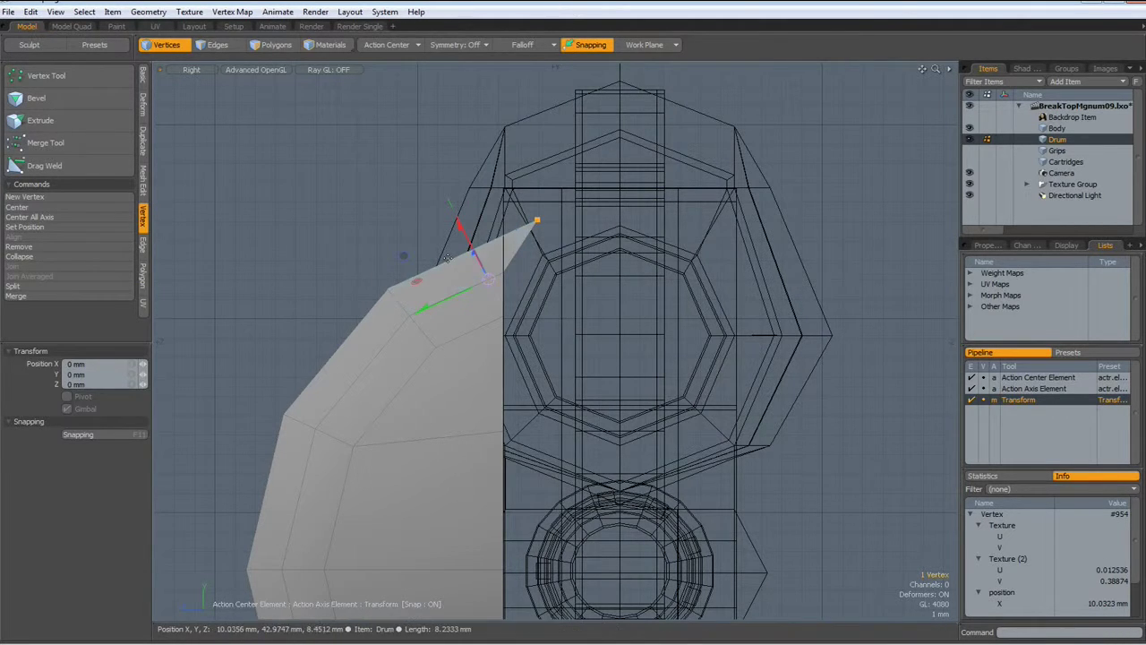
left_click_drag(448, 259, 416, 274)
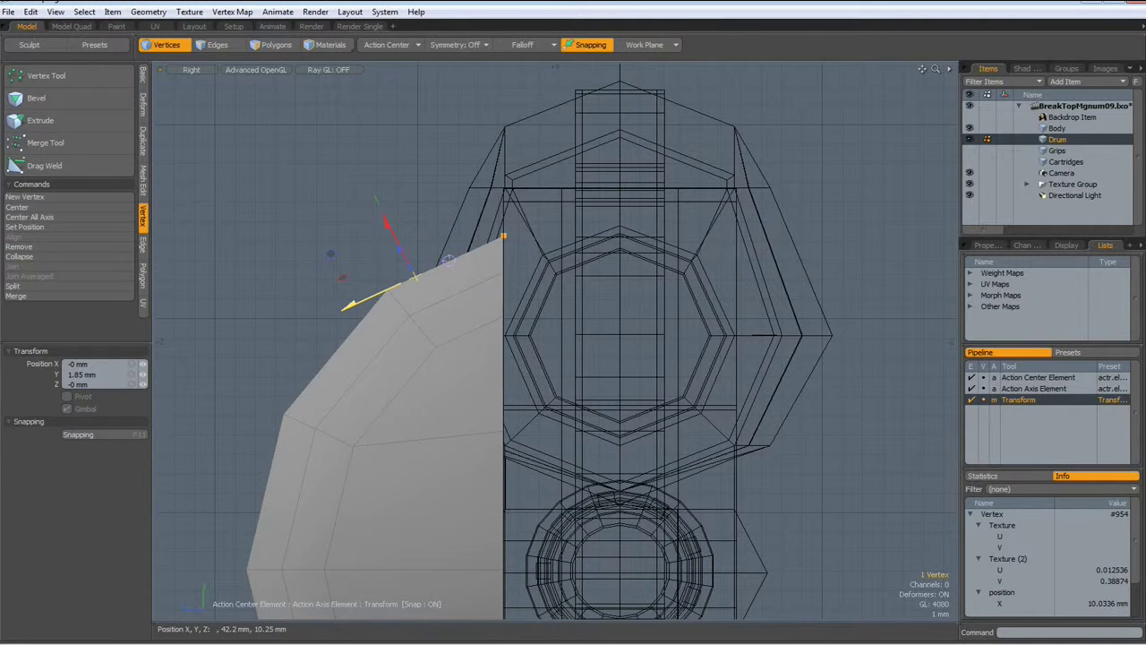
Slide the highest overhanging vertex at the drum's lower end along its polygon edge onto the Body's side line.
scroll(385, 300, "down", 1)
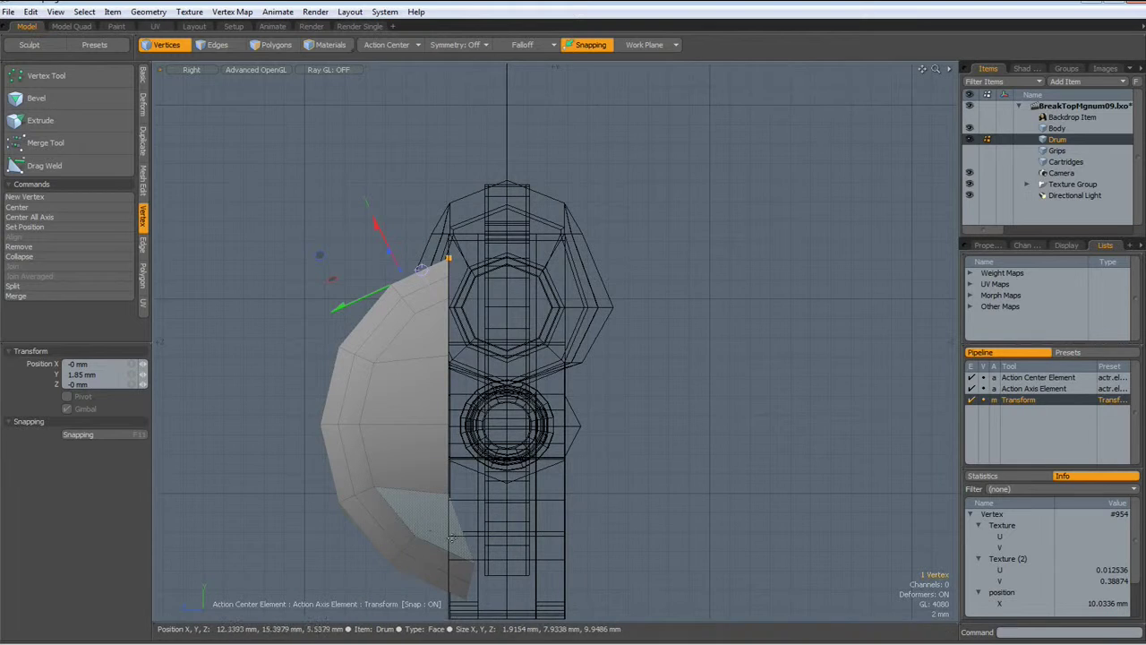
scroll(453, 535, "down", 1, "alt")
left_click_drag(452, 534, 454, 315, "alt")
scroll(453, 315, "up", 3)
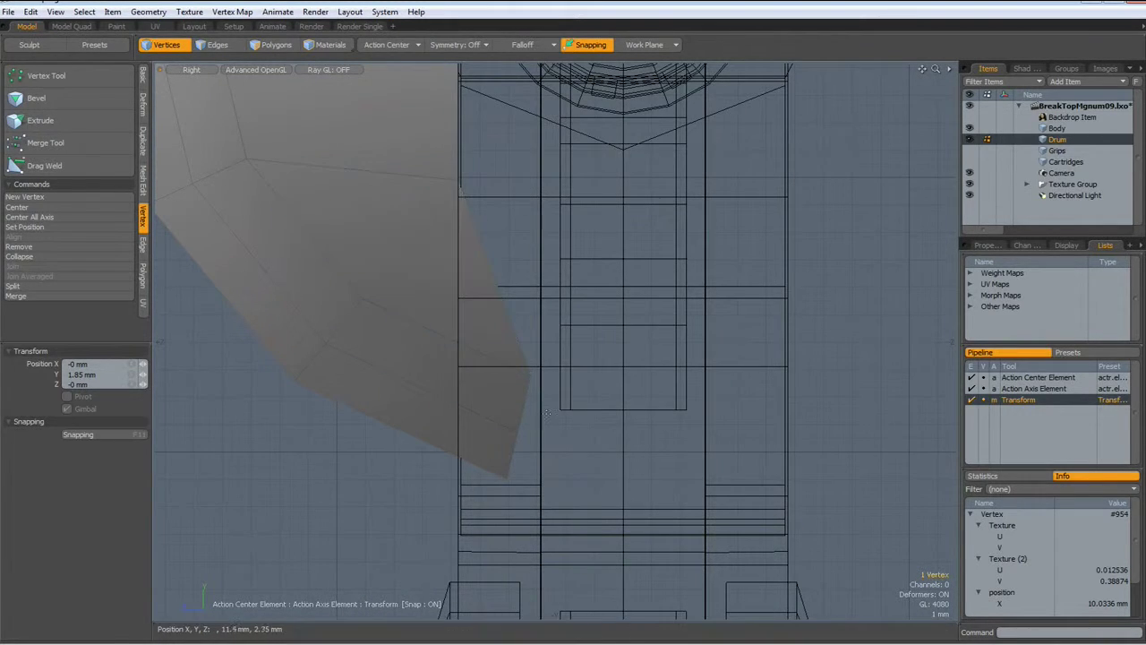
left_click(530, 378)
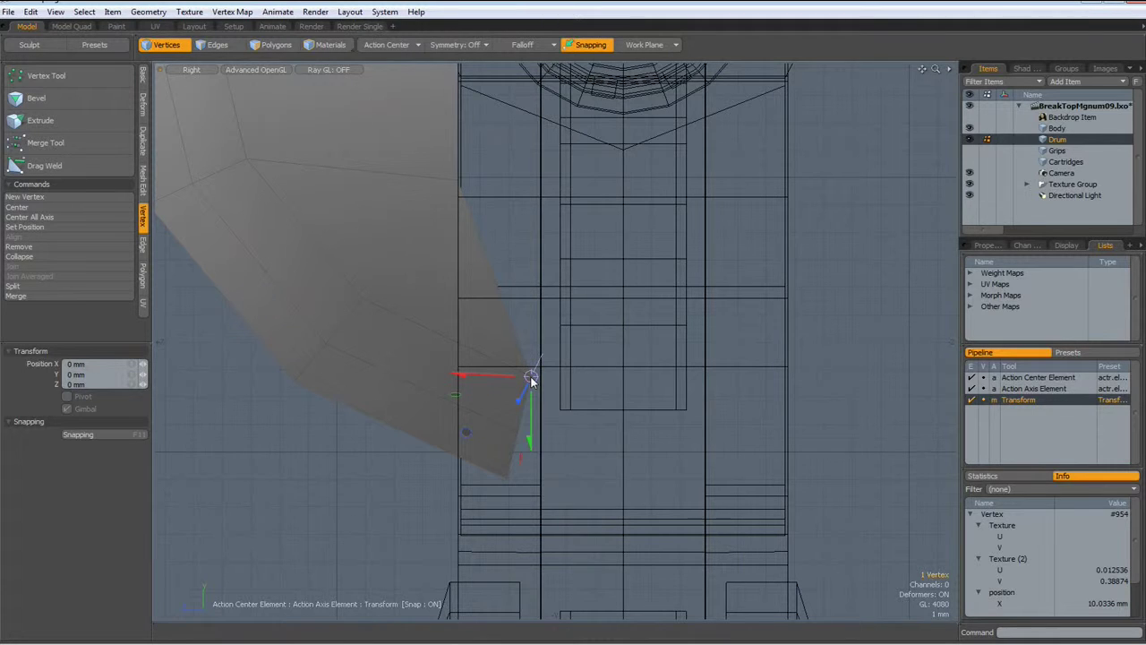
key("space")
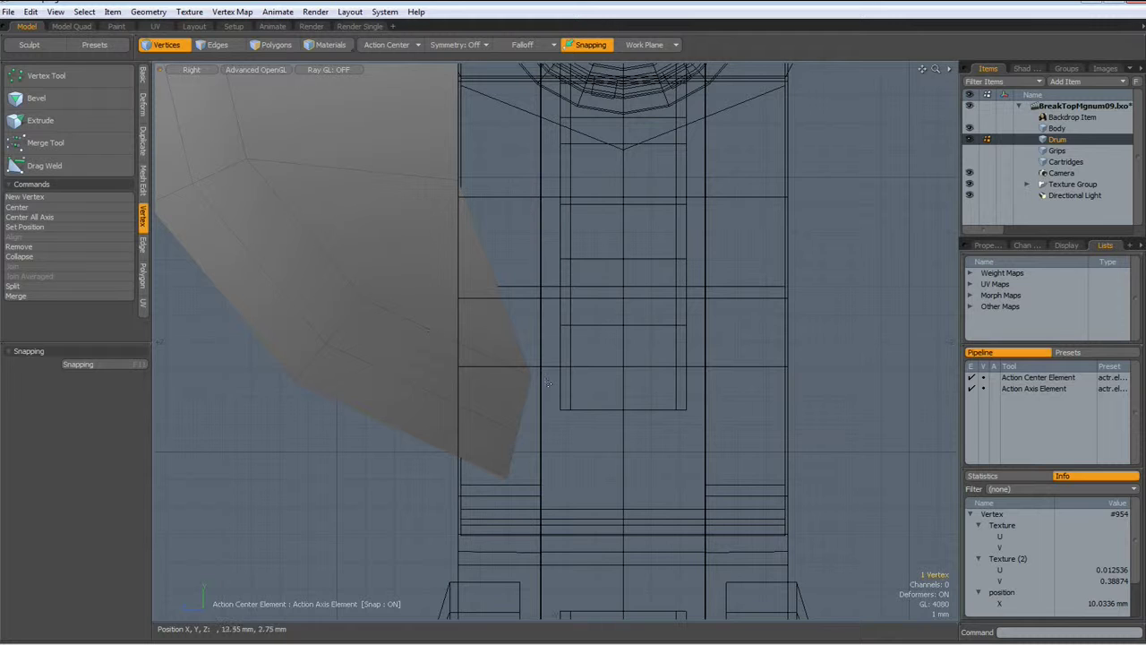
key("w")
left_click(530, 378)
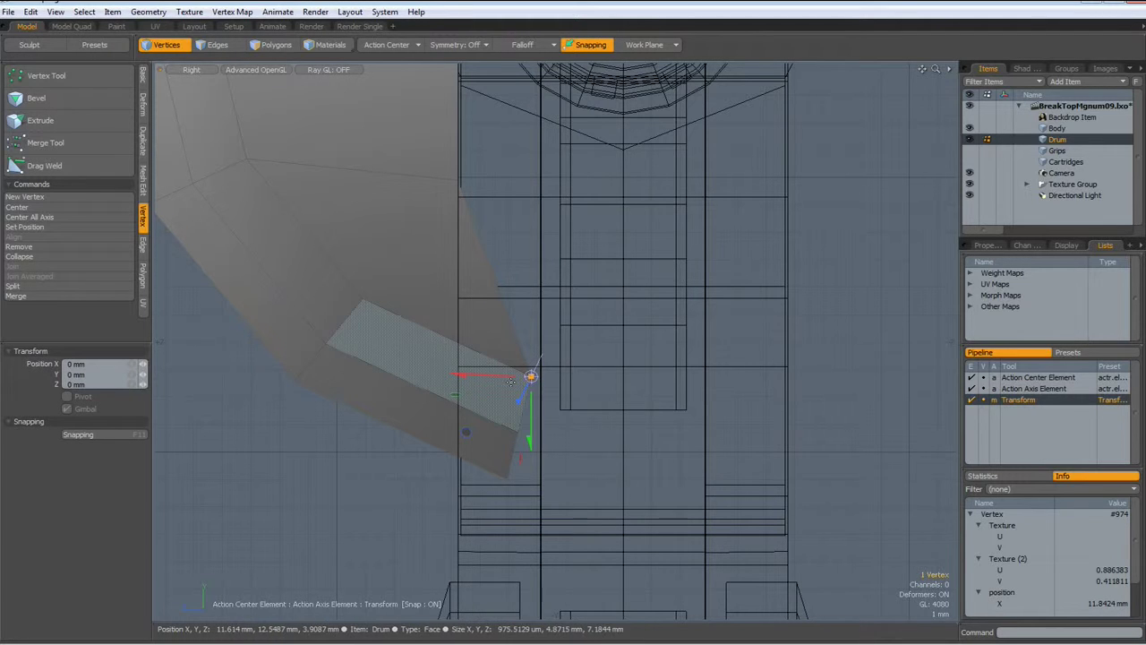
left_click(440, 336)
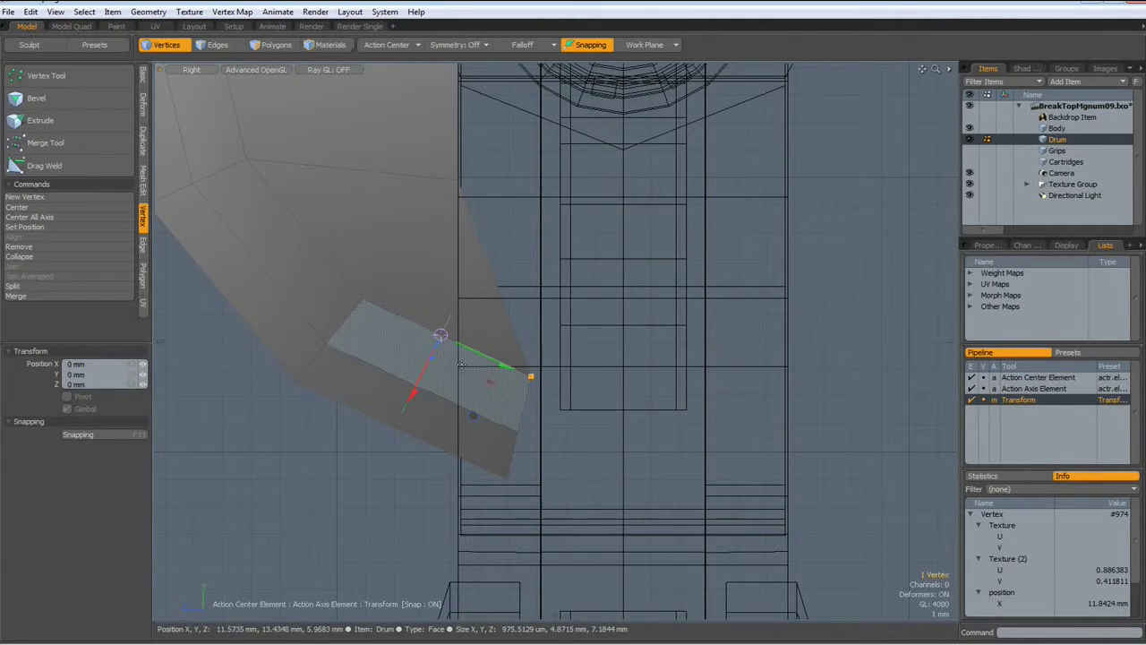
left_click_drag(504, 373, 438, 334)
key("space")
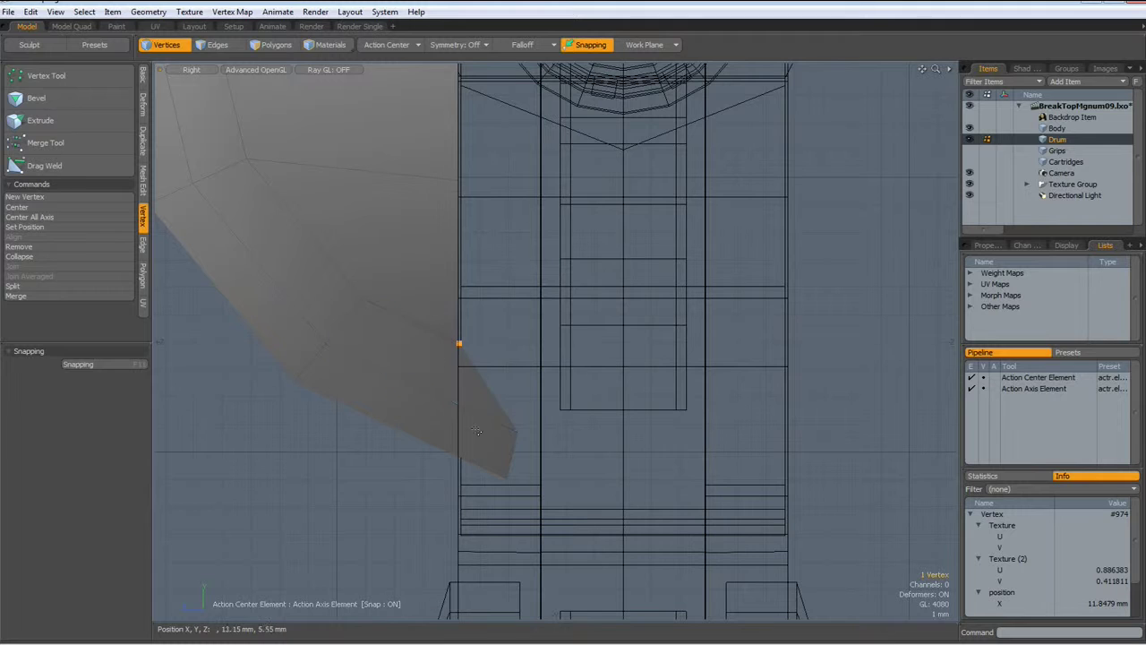
Slide the remaining two overhanging vertices at the drum's lower end about 2.25 mm and 1.9 mm along their edges to the Body's side line.
left_click(515, 434)
key("y")
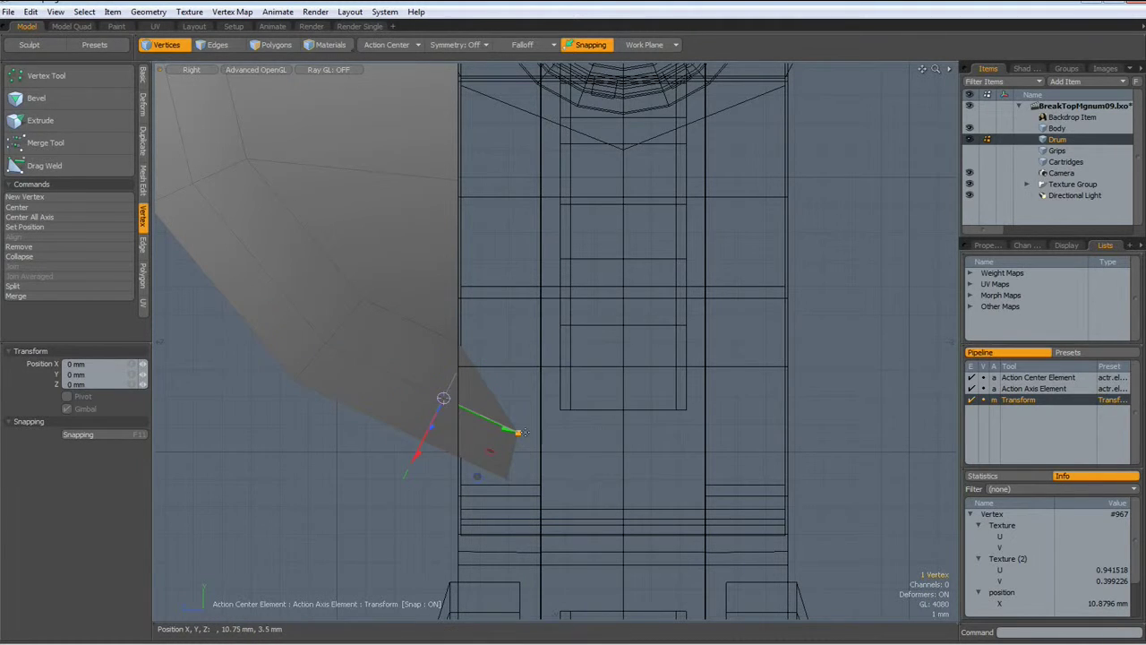
left_click_drag(523, 432, 443, 397)
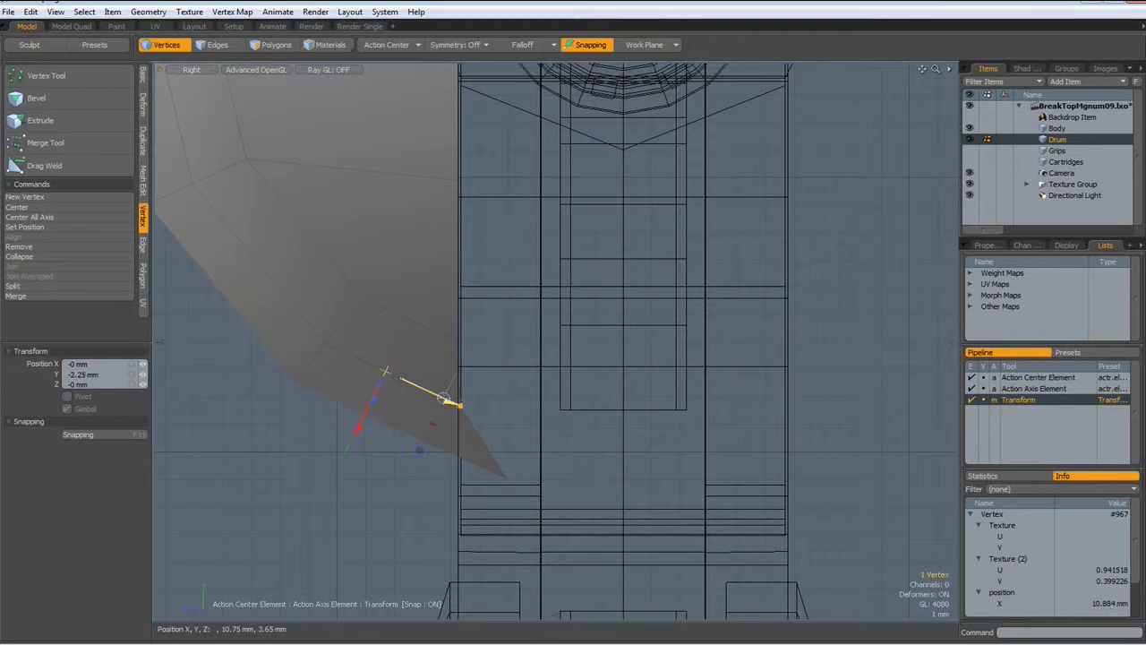
key("q")
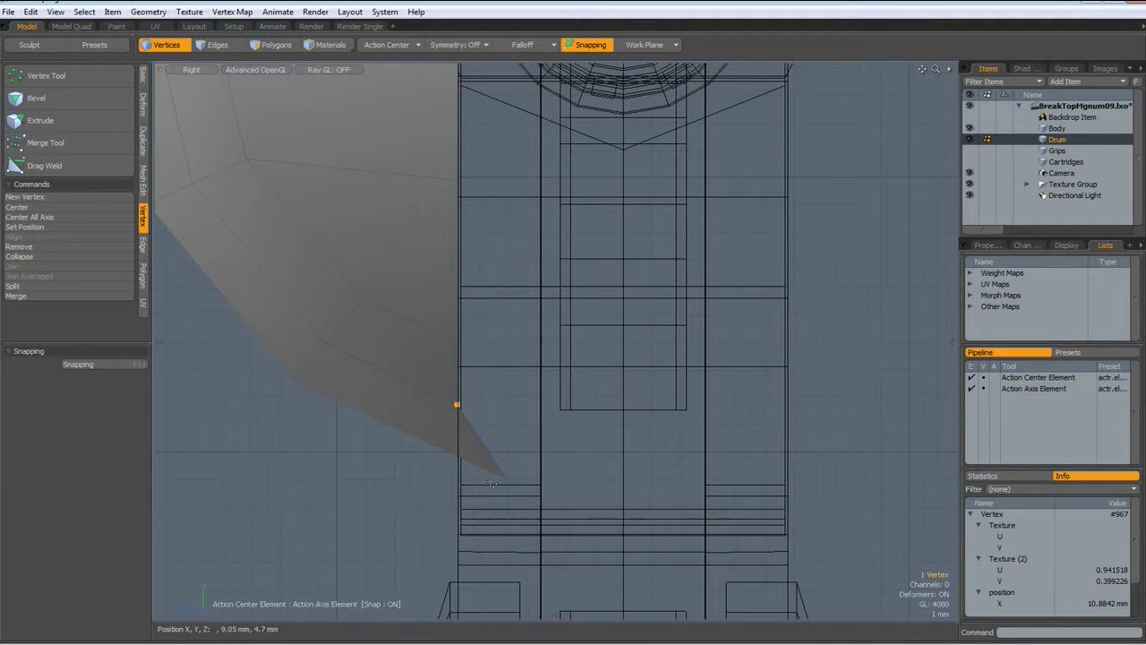
left_click(506, 480)
key("w")
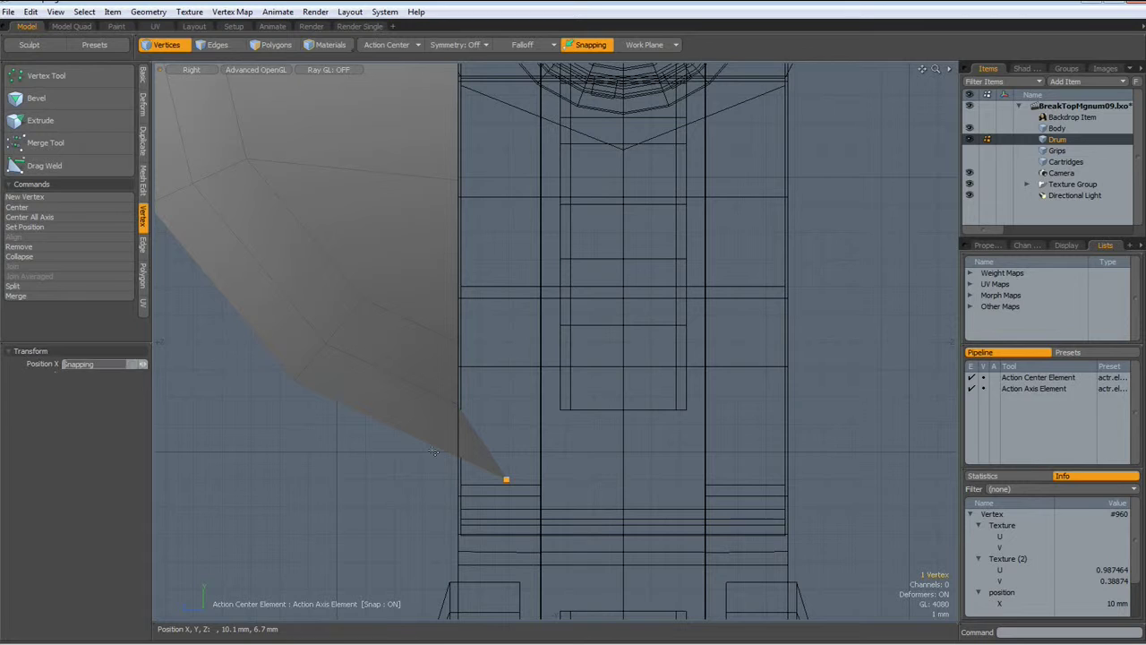
left_click(444, 451)
left_click_drag(489, 479, 443, 455)
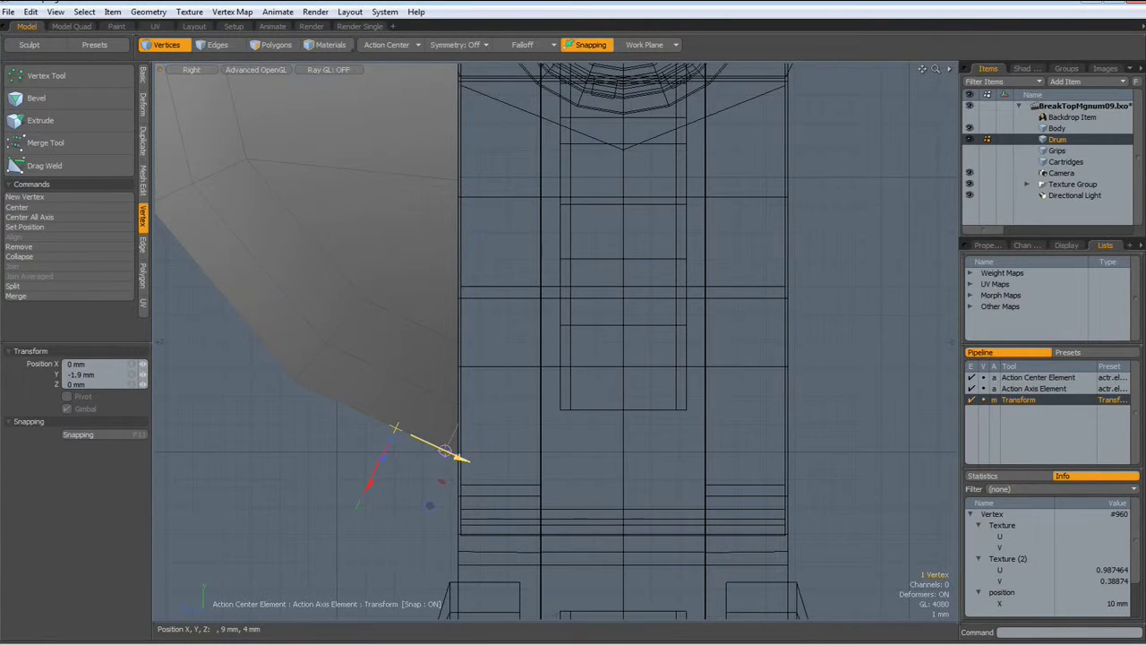
scroll(452, 457, "down", 5)
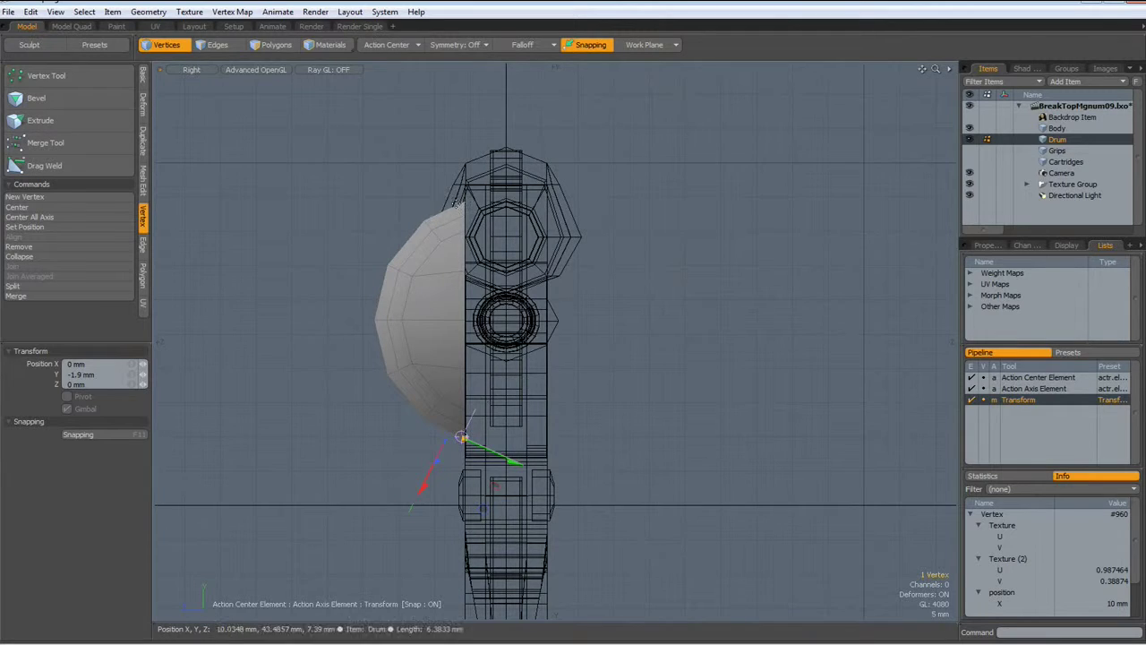
key("space")
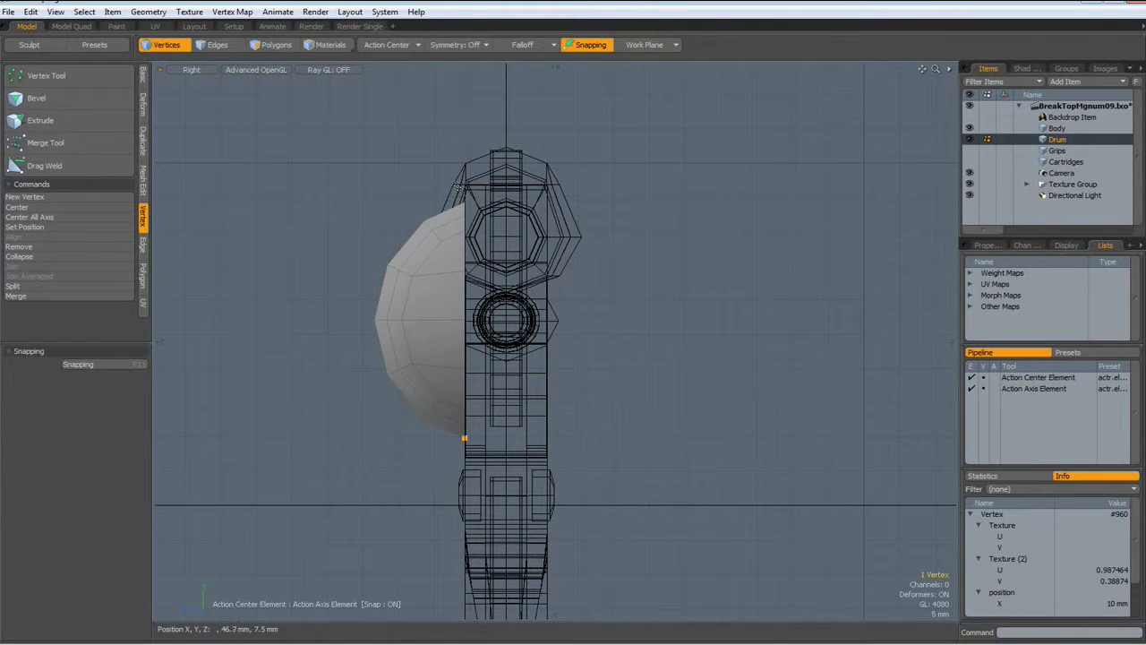
Flatten the nine vertices of the drum's cut edge by scaling them to 0% in Z with the Automatic action center, and clear the selection.
left_click_drag(458, 187, 520, 491)
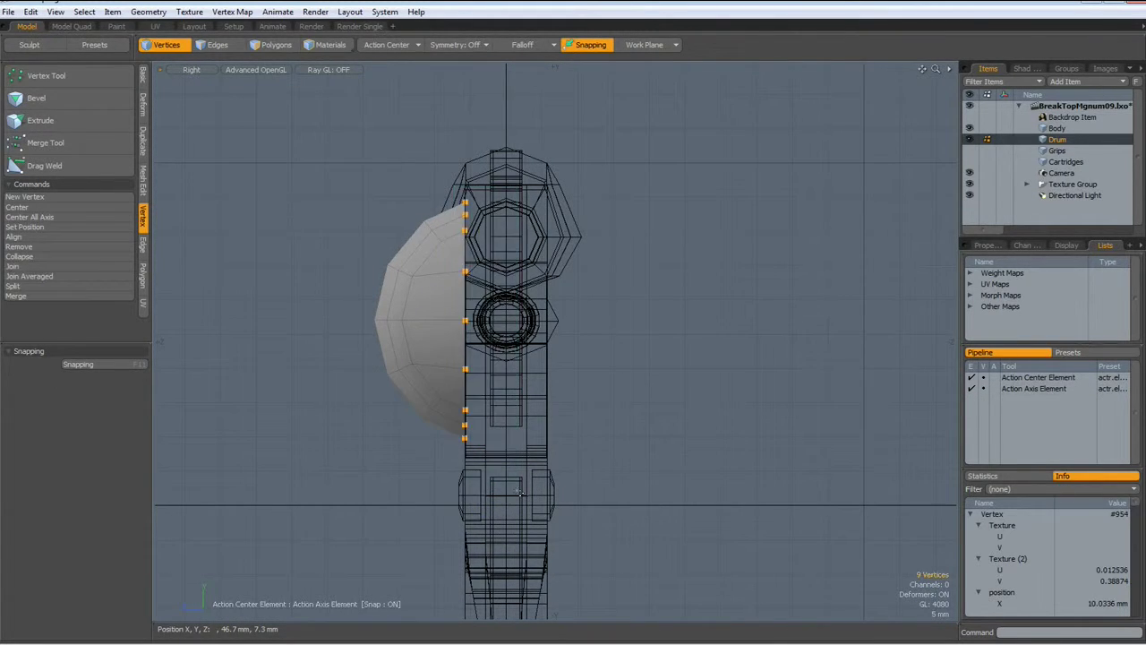
key("r")
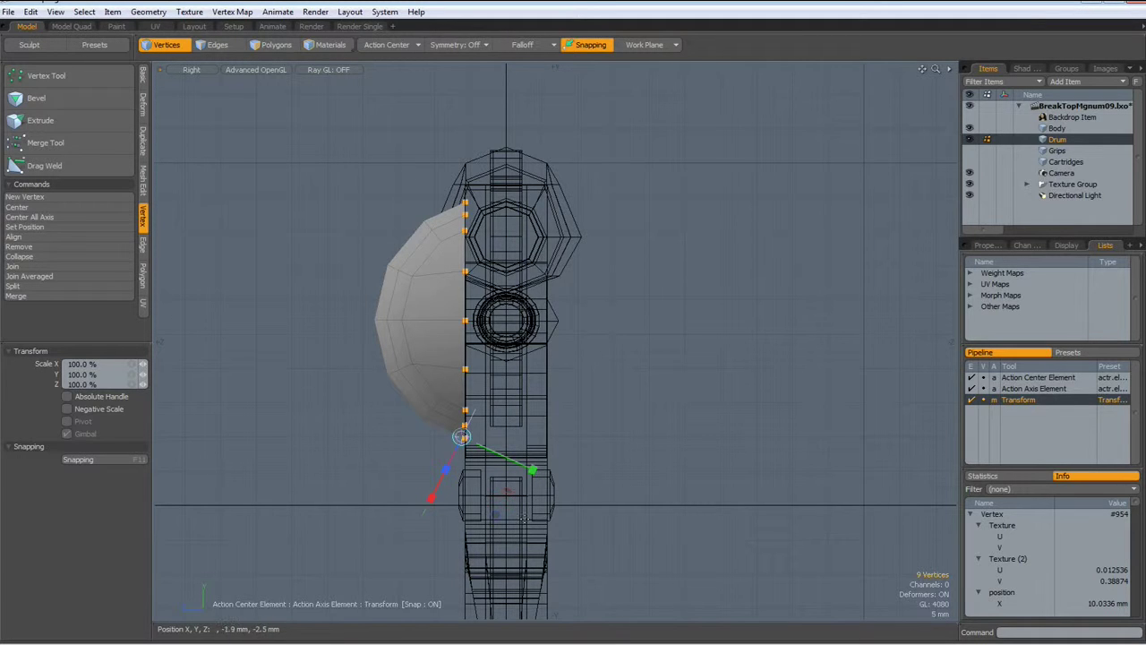
left_click(384, 45)
left_click(385, 59)
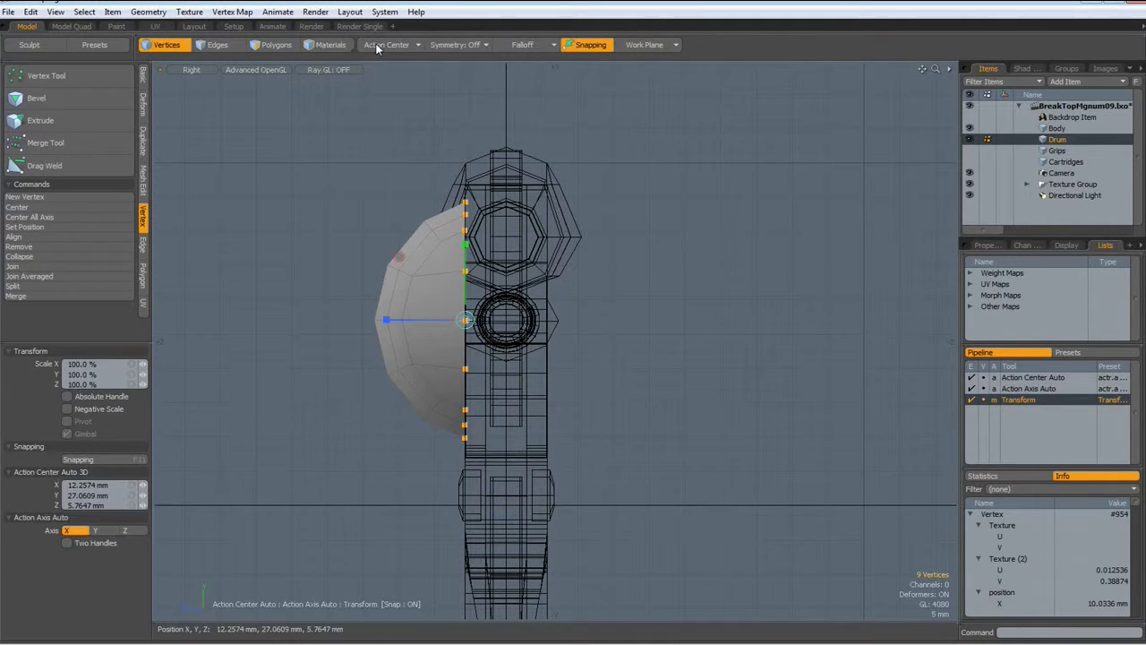
left_click_drag(385, 323, 465, 321)
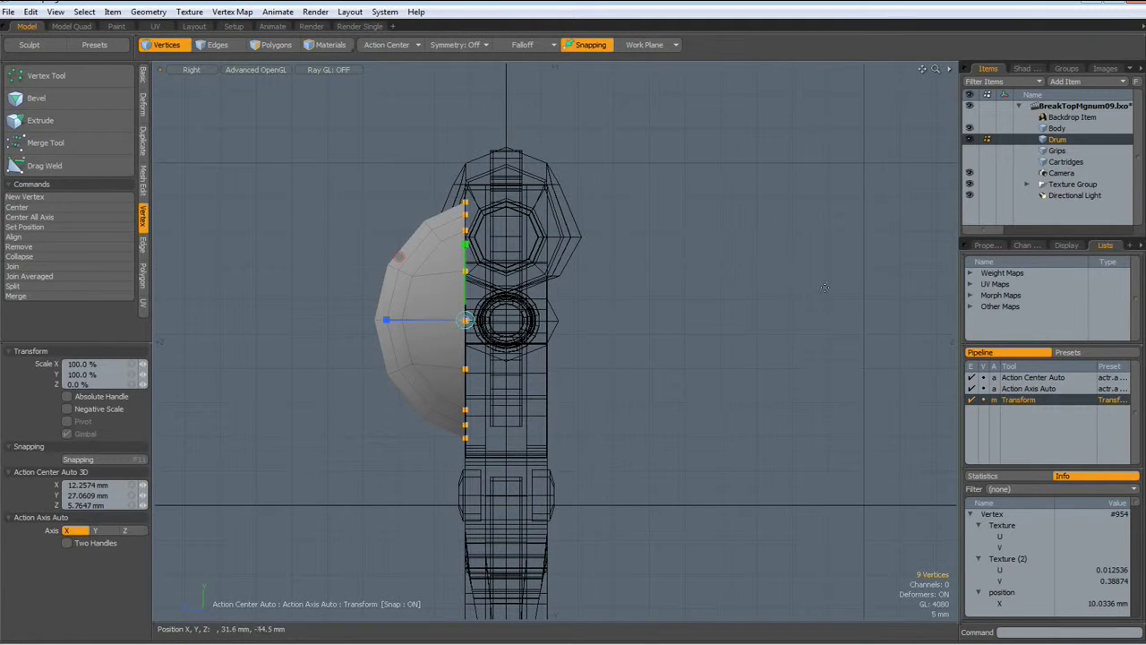
key("space")
left_click(788, 309)
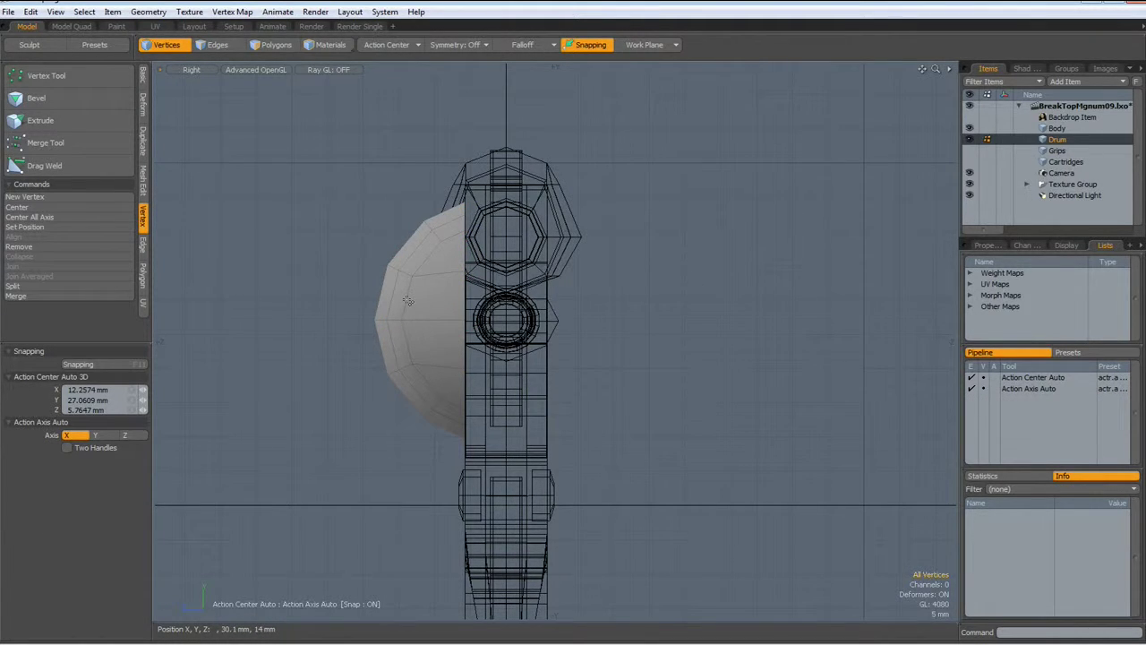
Mirror the drum's dome half across the Z axis about the 0 mm center, and clear the selection.
key("3")
double_click(430, 284)
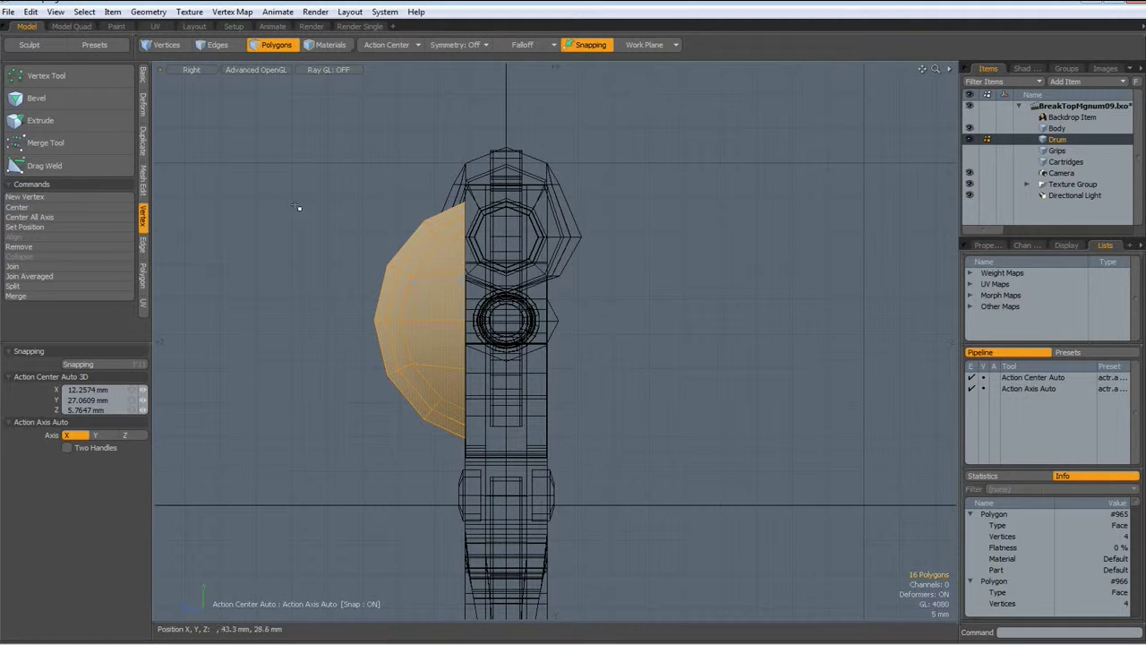
left_click(143, 143)
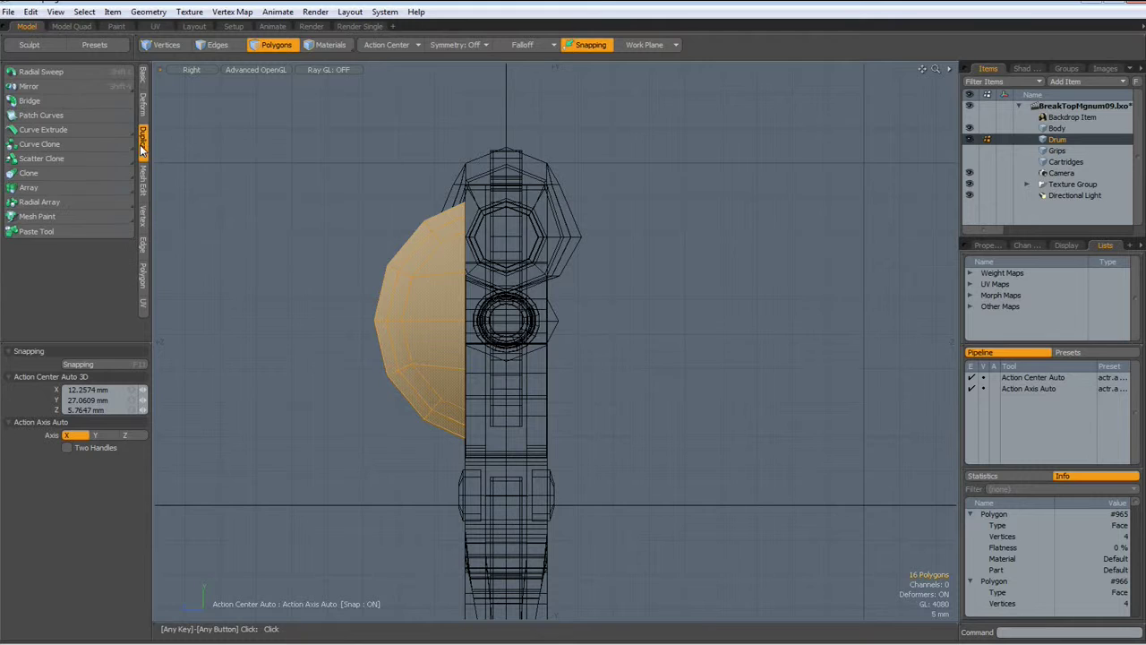
left_click(31, 86)
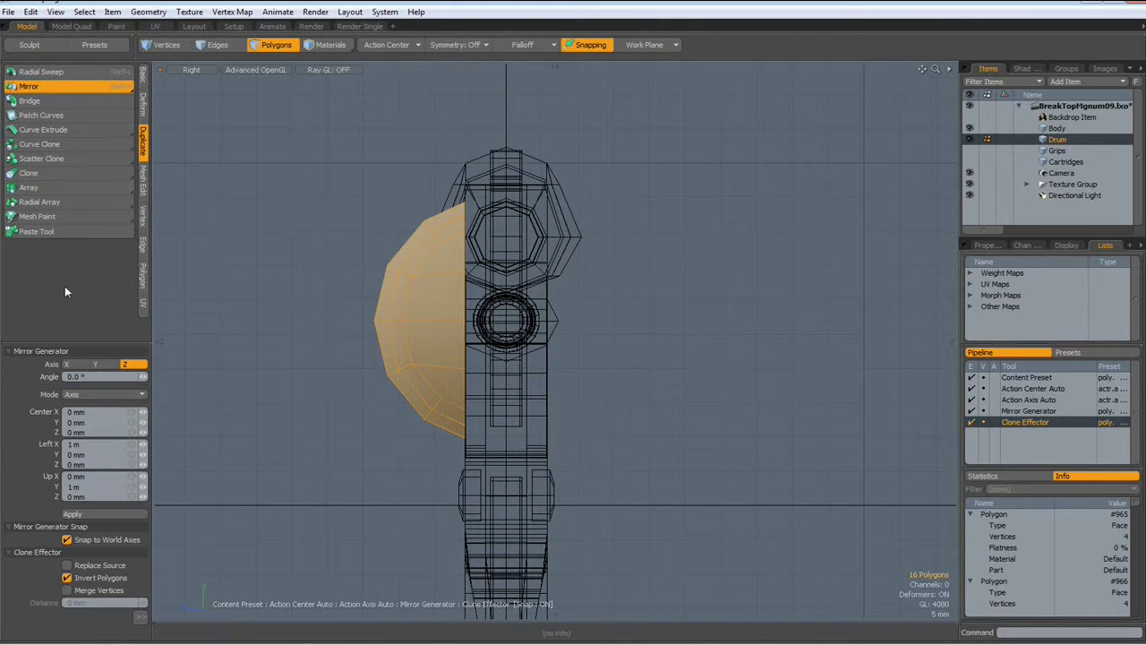
left_click(87, 519)
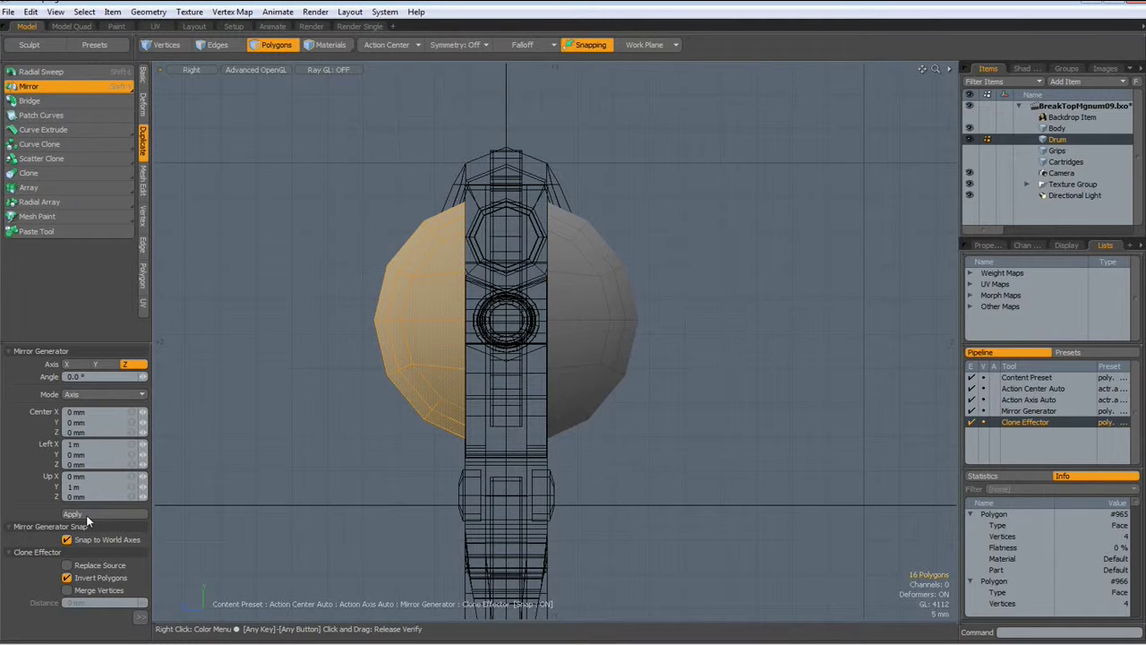
key("space")
left_click(627, 454)
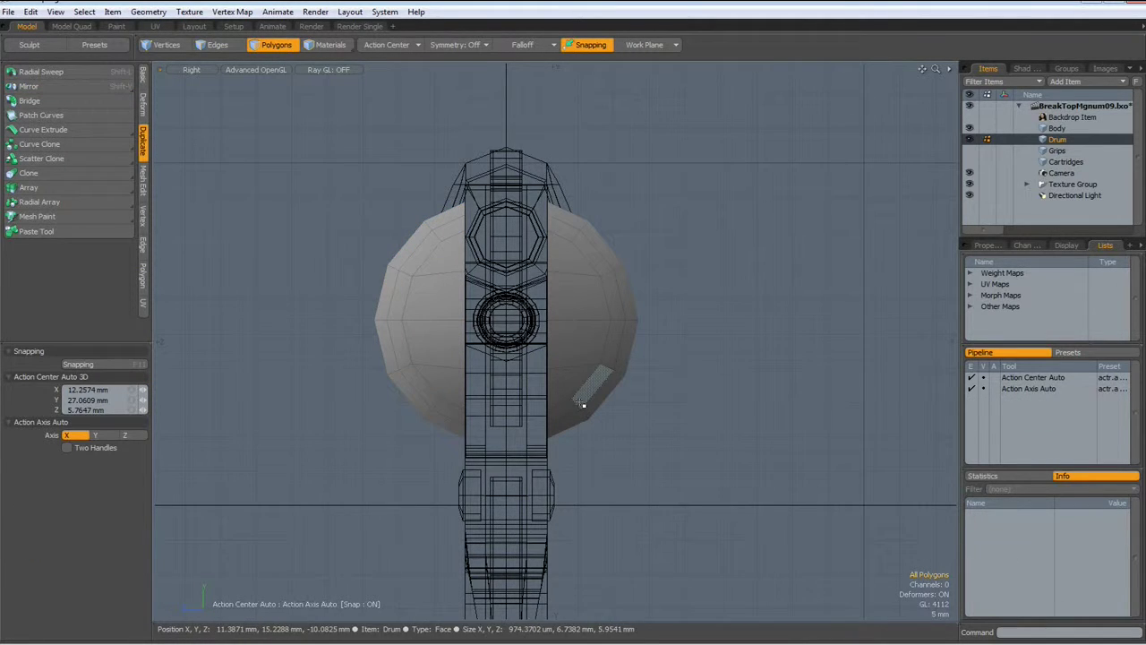
Move both dome halves 10.3 mm along X toward the rear of the Body's drum opening, and clear the selection.
key("ctrl+space")
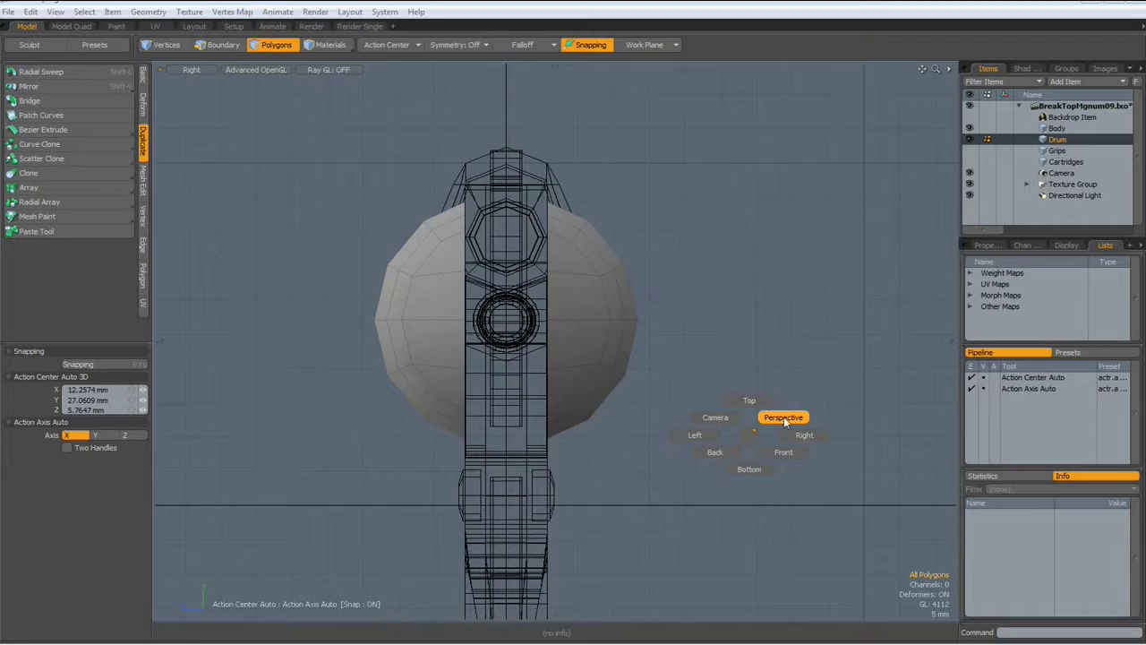
left_click(776, 414)
left_click_drag(417, 414, 561, 430, "alt")
double_click(535, 351)
left_click_drag(536, 351, 400, 371, "alt")
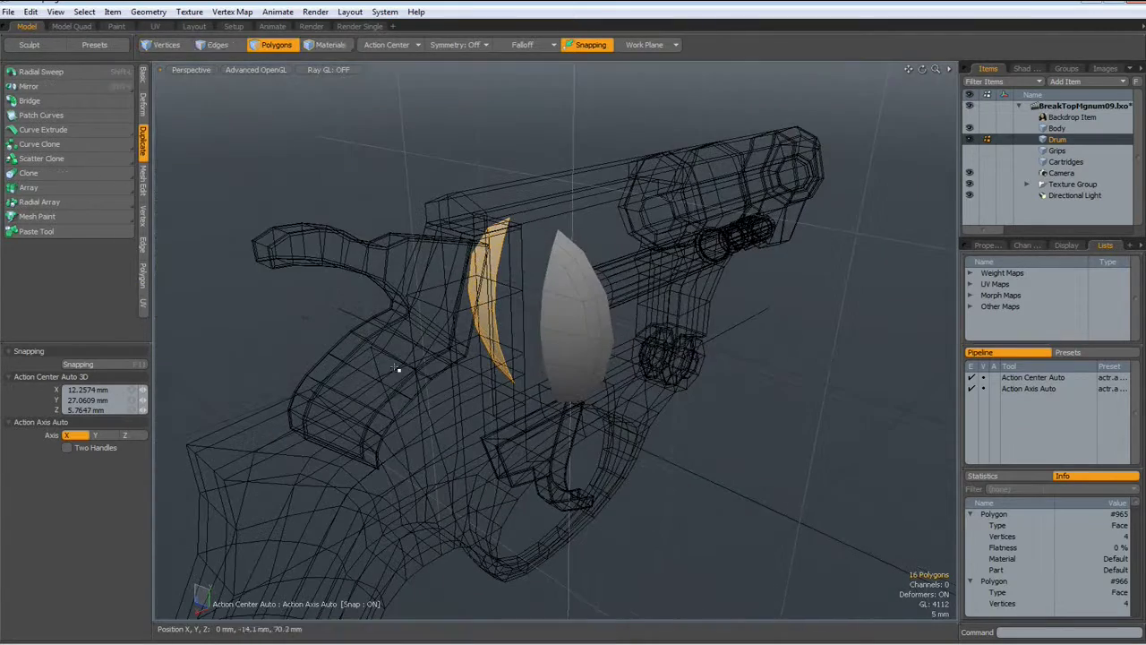
double_click(584, 343, "shift")
left_click_drag(466, 383, 614, 367, "alt")
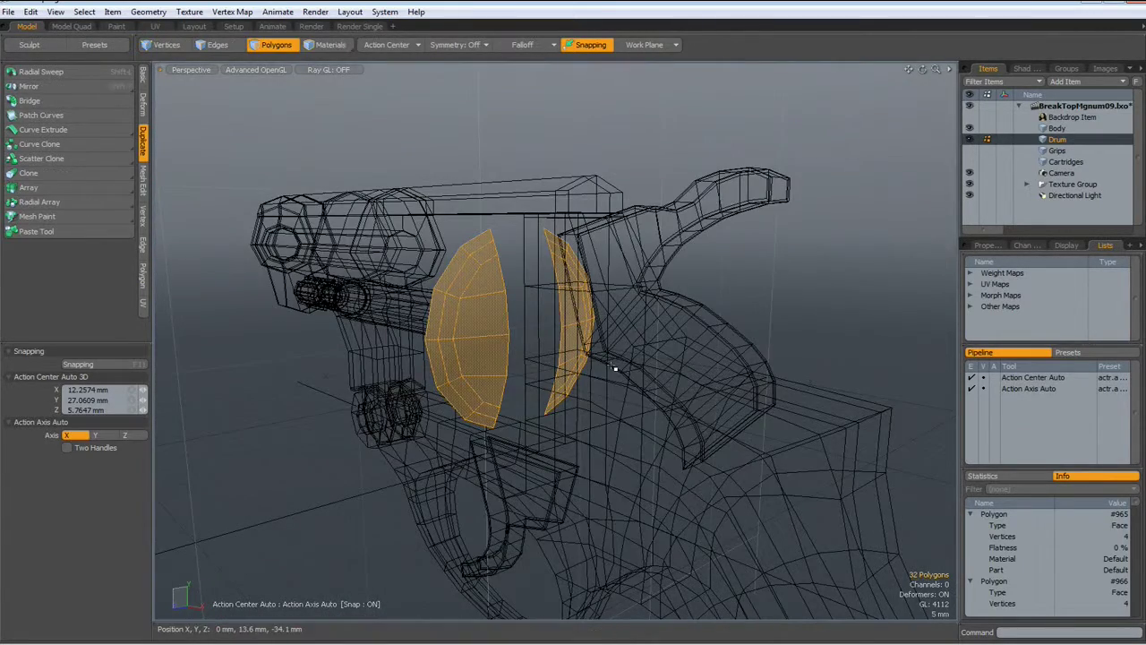
key("KP_1")
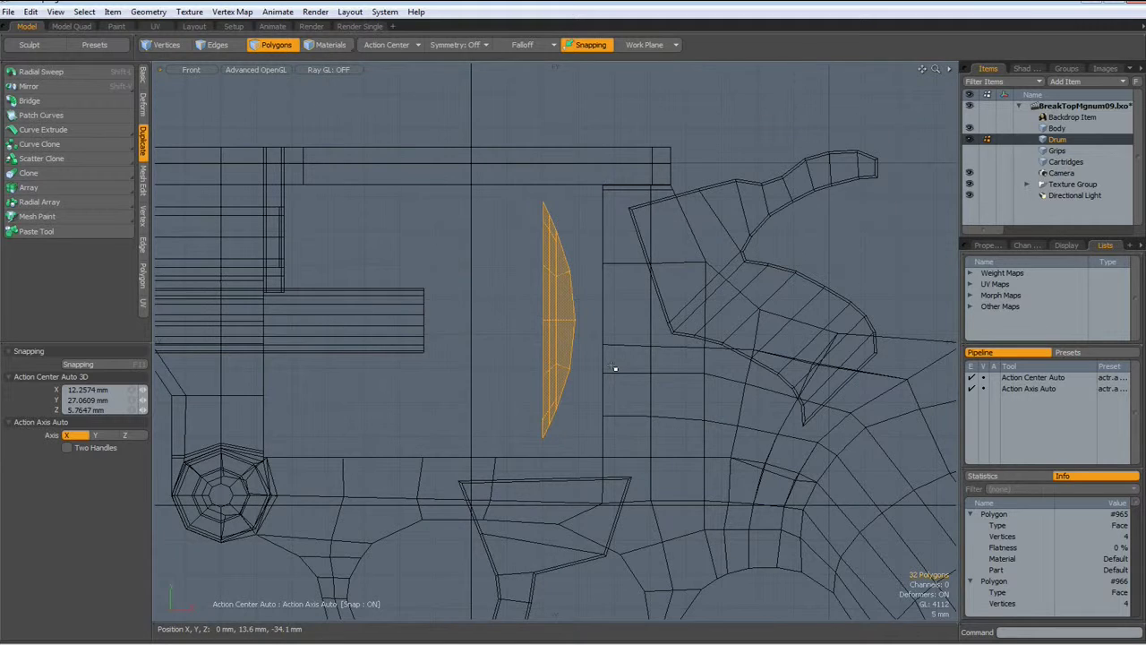
key("w")
left_click_drag(630, 322, 704, 320)
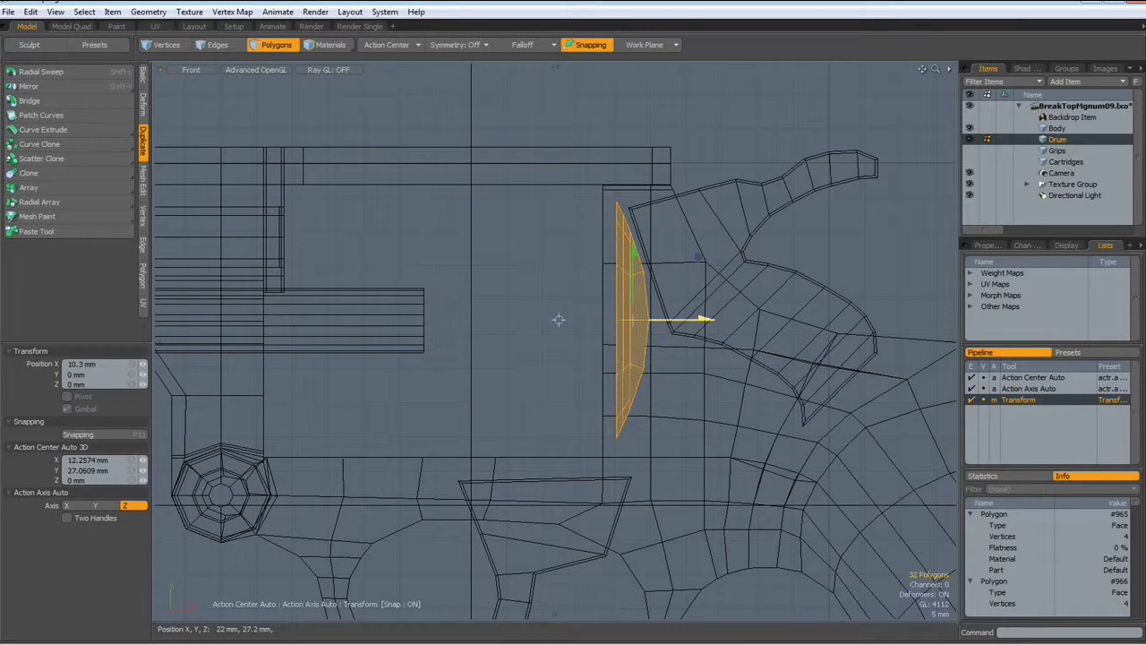
key("space")
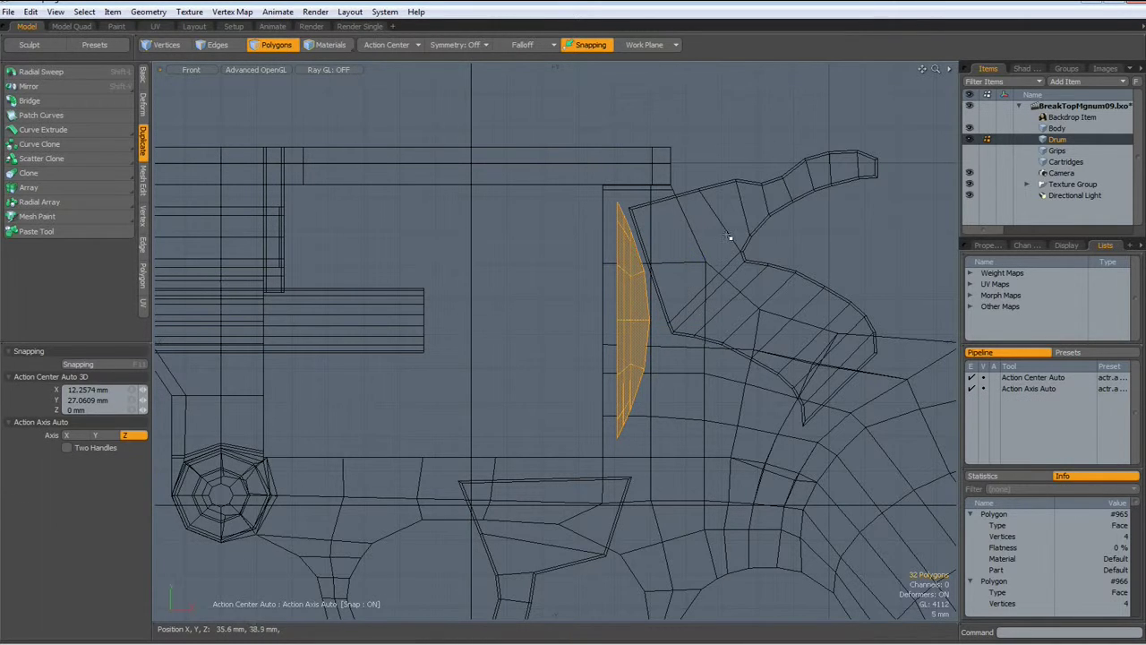
left_click(733, 157)
Examine how the two dome halves sit against the Body in the top, perspective and front views.
key("ctrl+space")
left_click(738, 91)
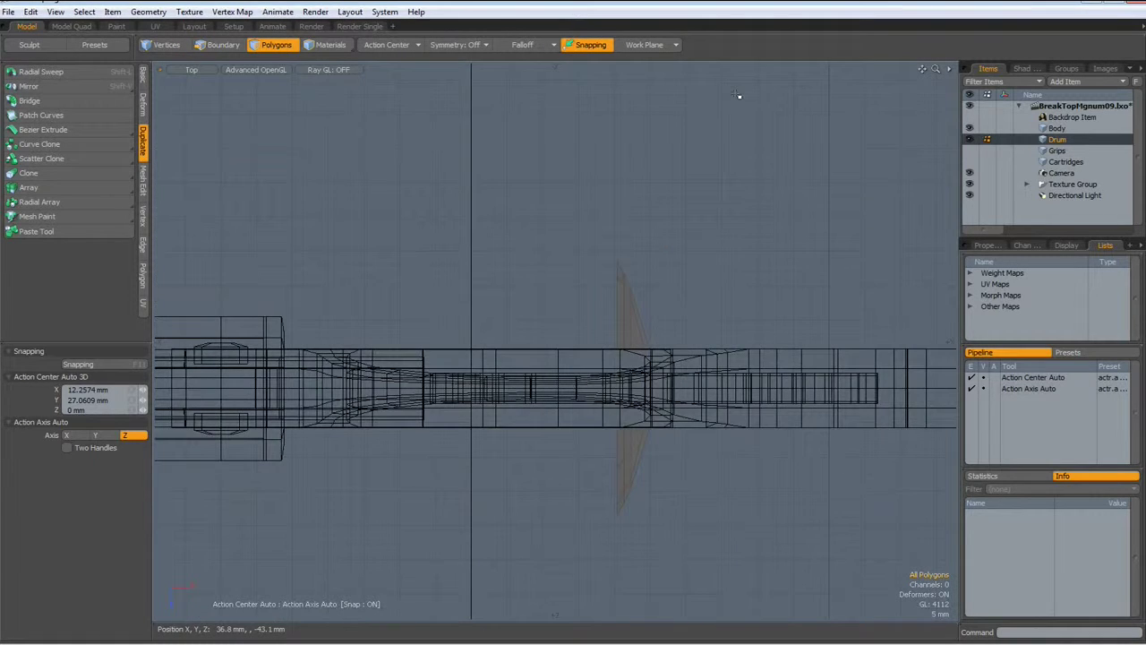
key("ctrl+space")
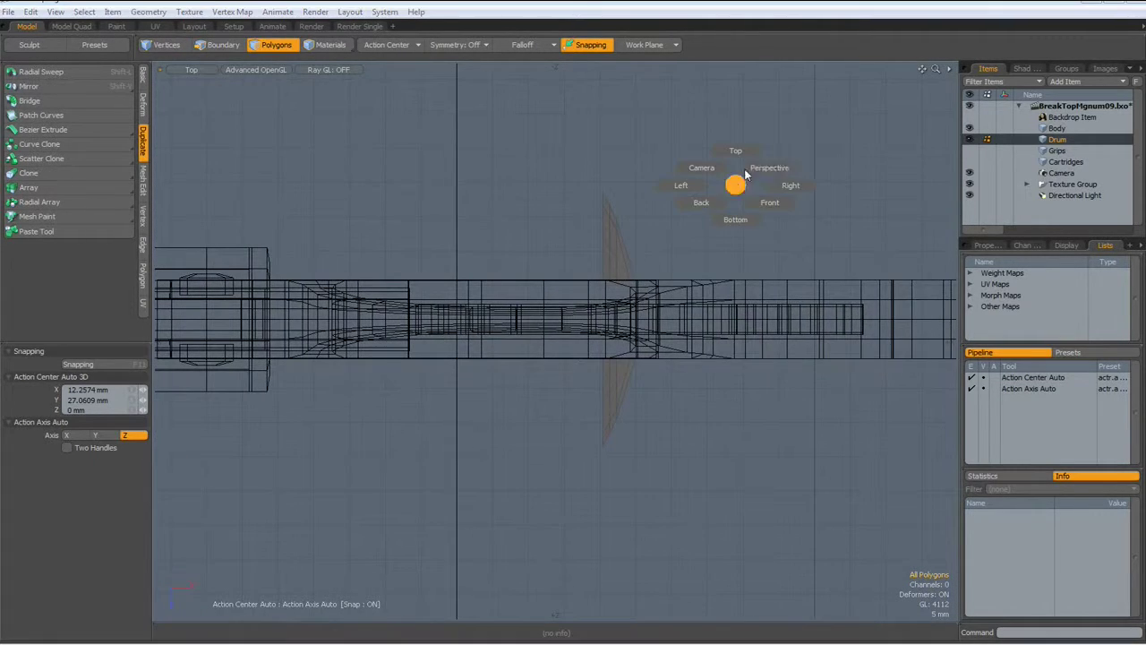
left_click(757, 168)
left_click_drag(752, 223, 748, 282, "alt")
left_click_drag(592, 320, 645, 273, "alt")
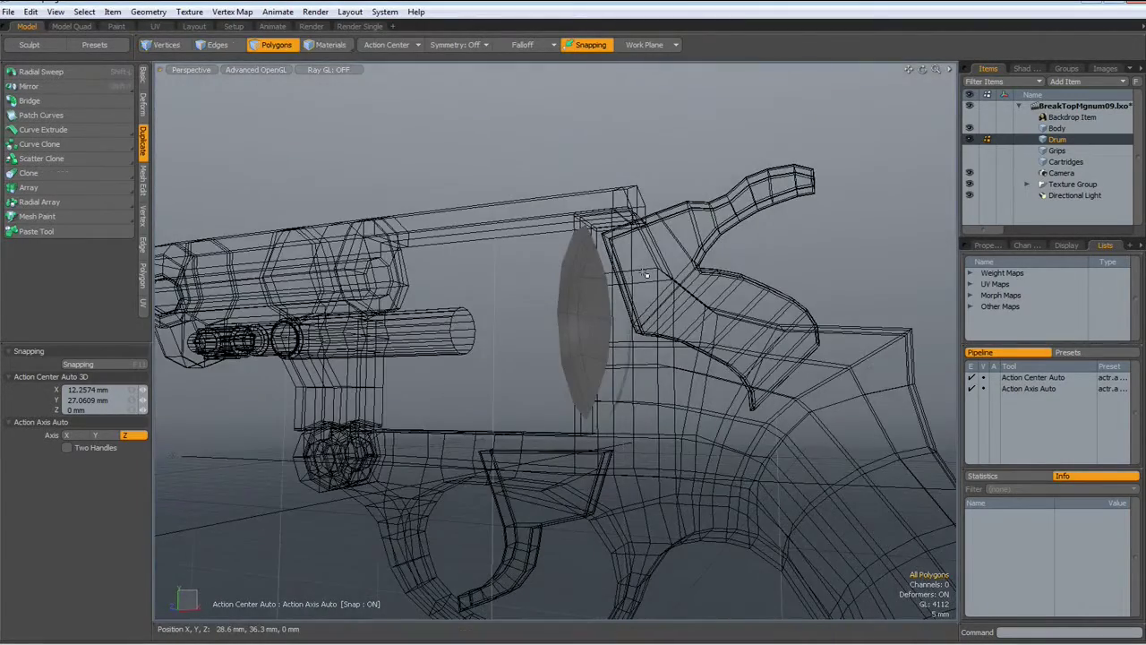
key("KP_1")
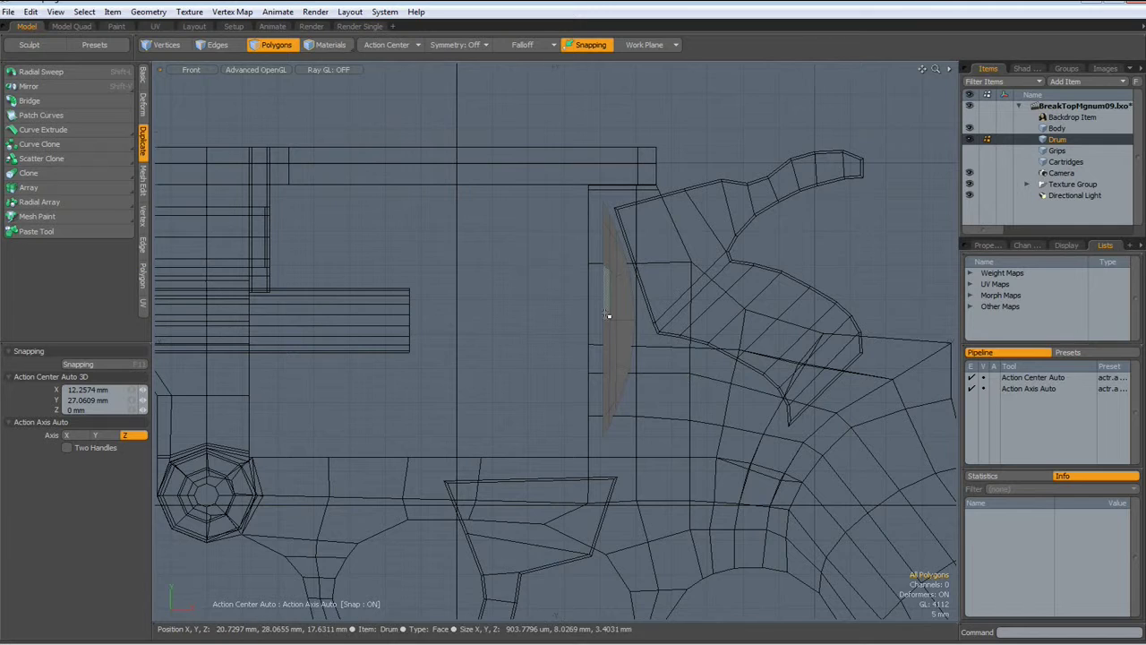
scroll(607, 316, "up", 5)
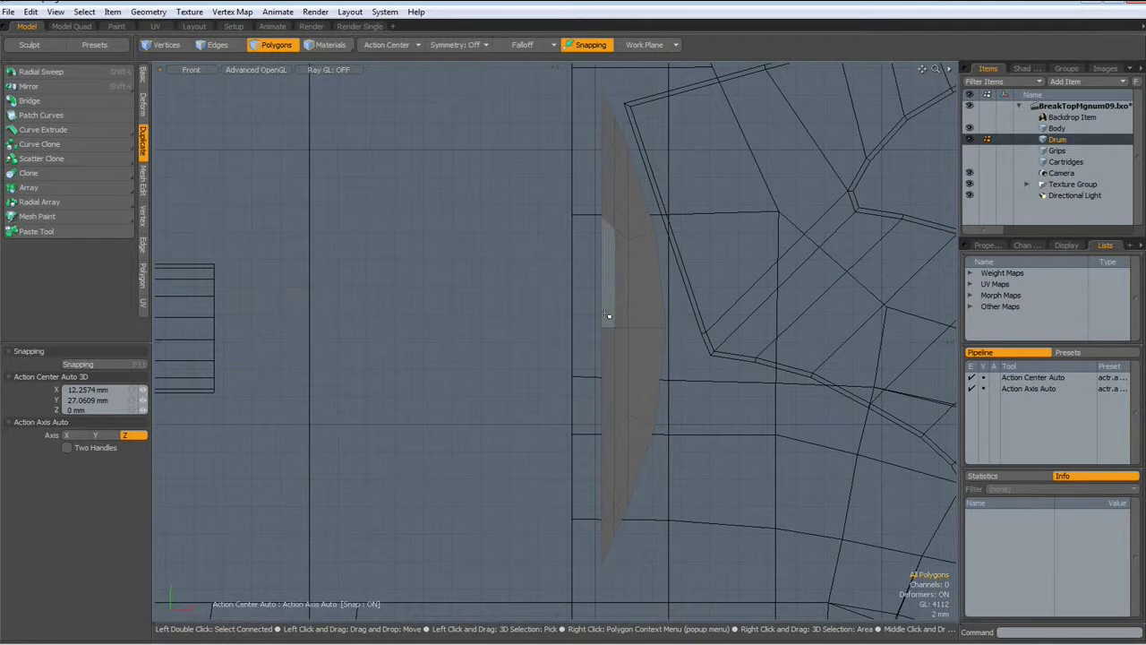
scroll(608, 315, "down", 4)
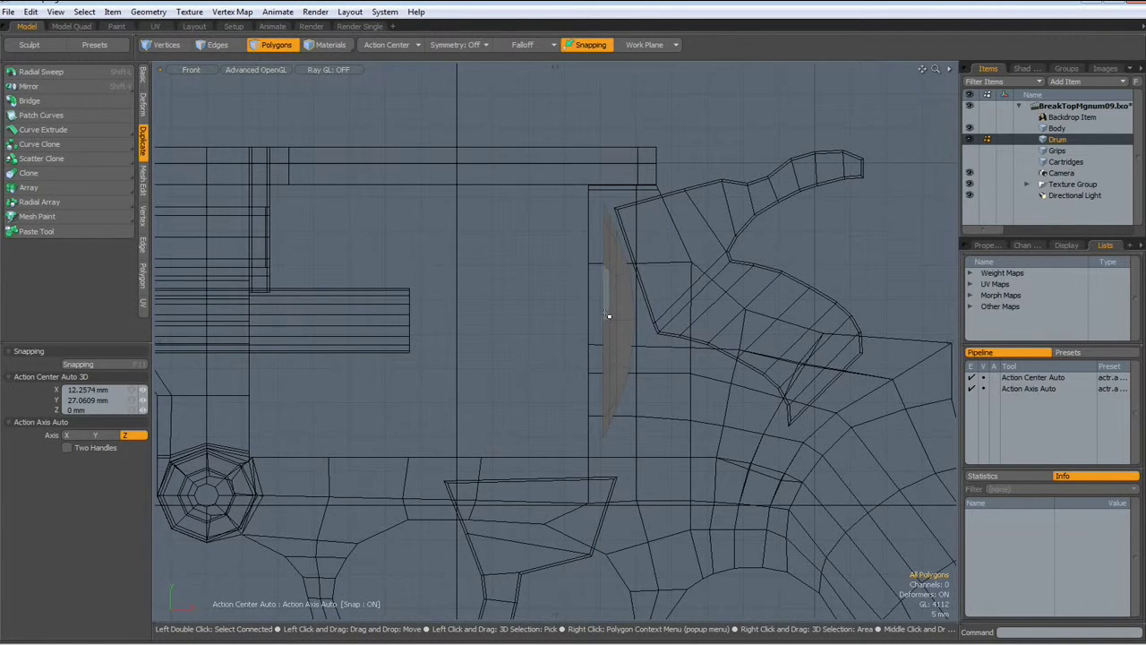
left_click(1046, 131)
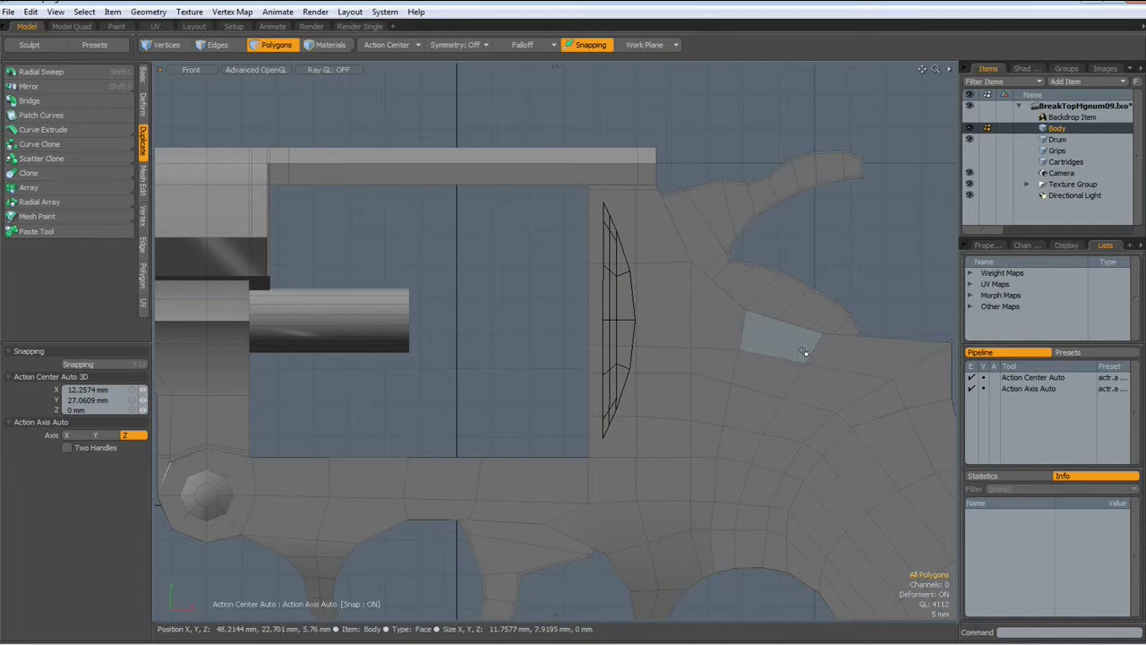
left_click(1046, 141)
middle_click_drag(561, 315, 532, 315)
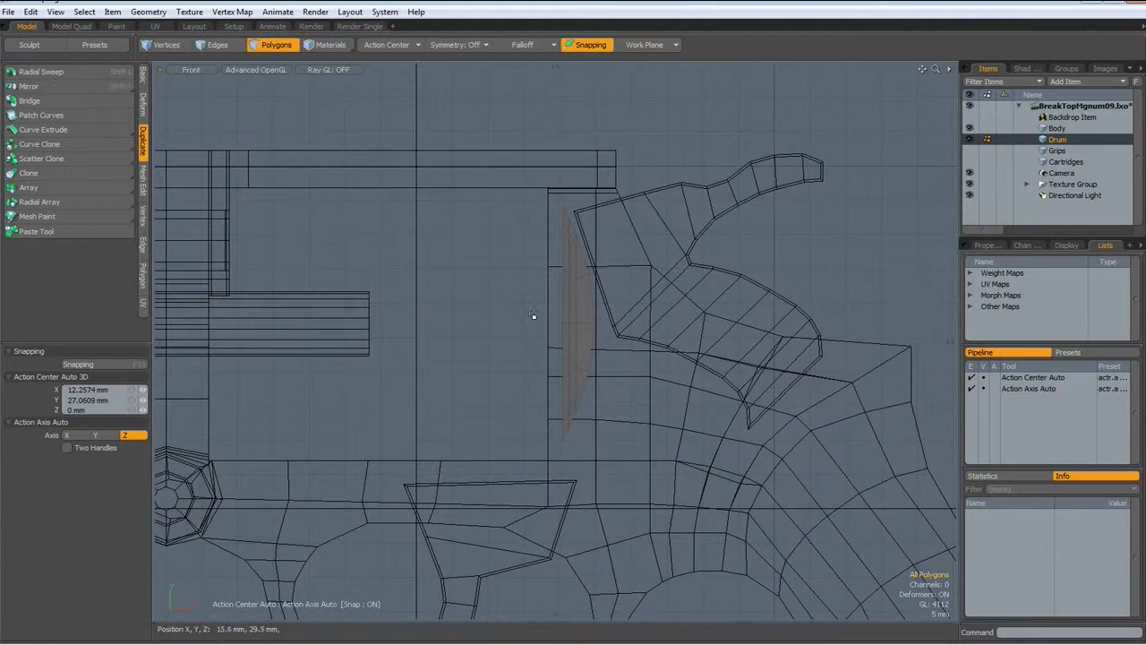
Cut both dome halves out of the Drum item and paste them into the Body item.
double_click(587, 304)
key("ctrl+space")
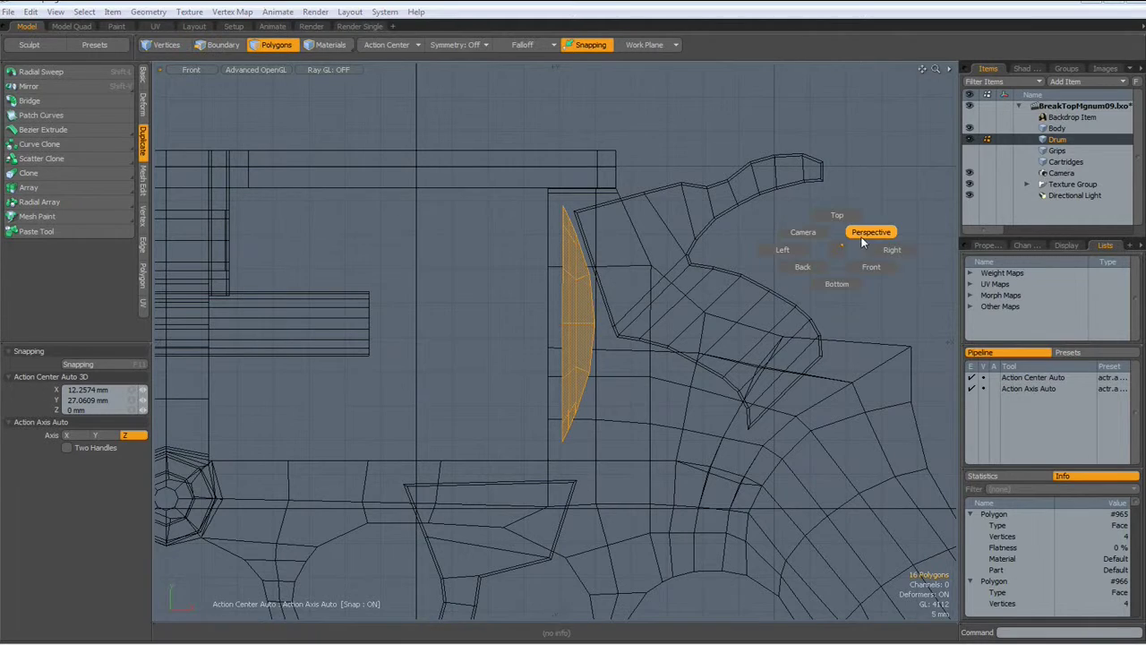
left_click(862, 234)
left_click_drag(862, 241, 704, 337, "alt")
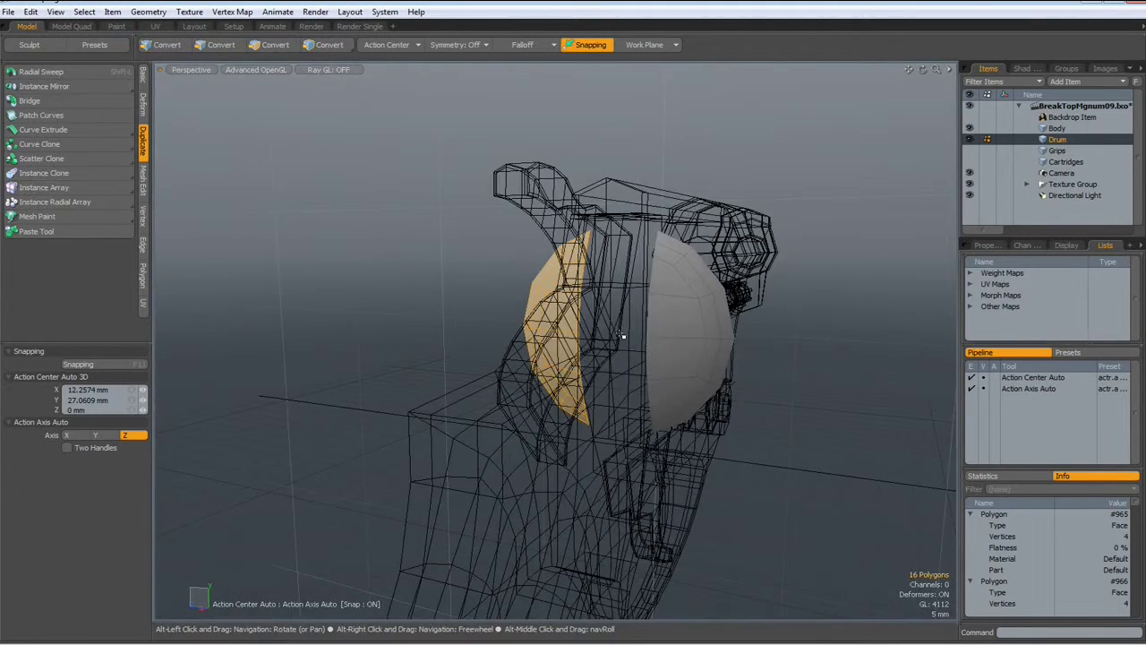
double_click(704, 336, "shift")
key("h")
left_click_drag(703, 338, 502, 359, "alt")
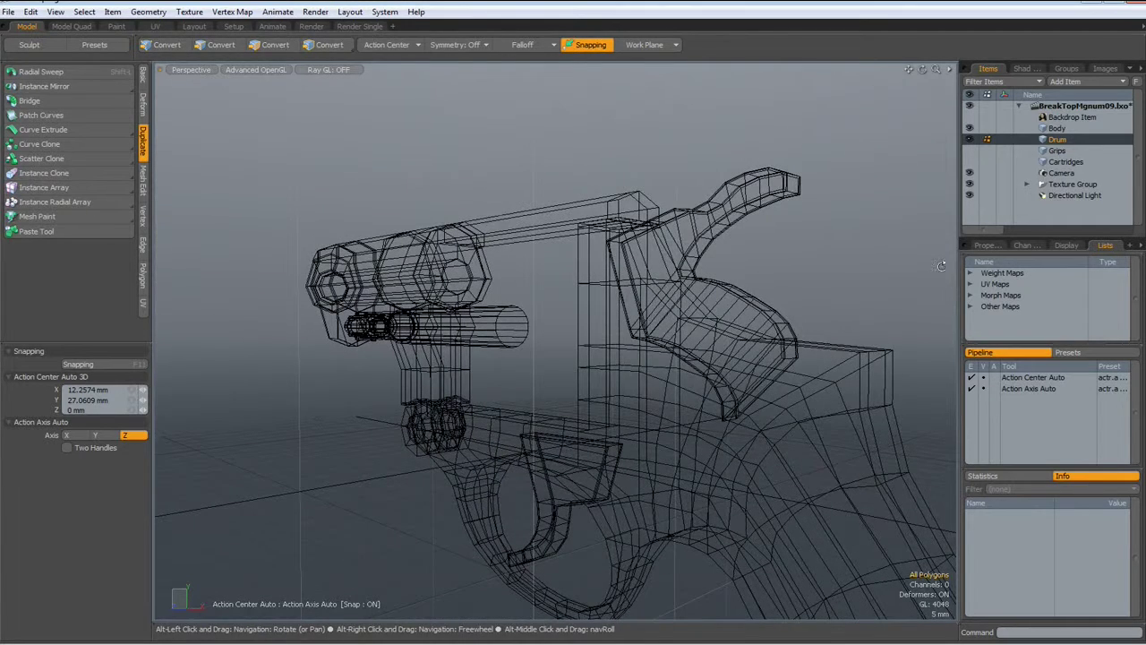
left_click(1045, 129)
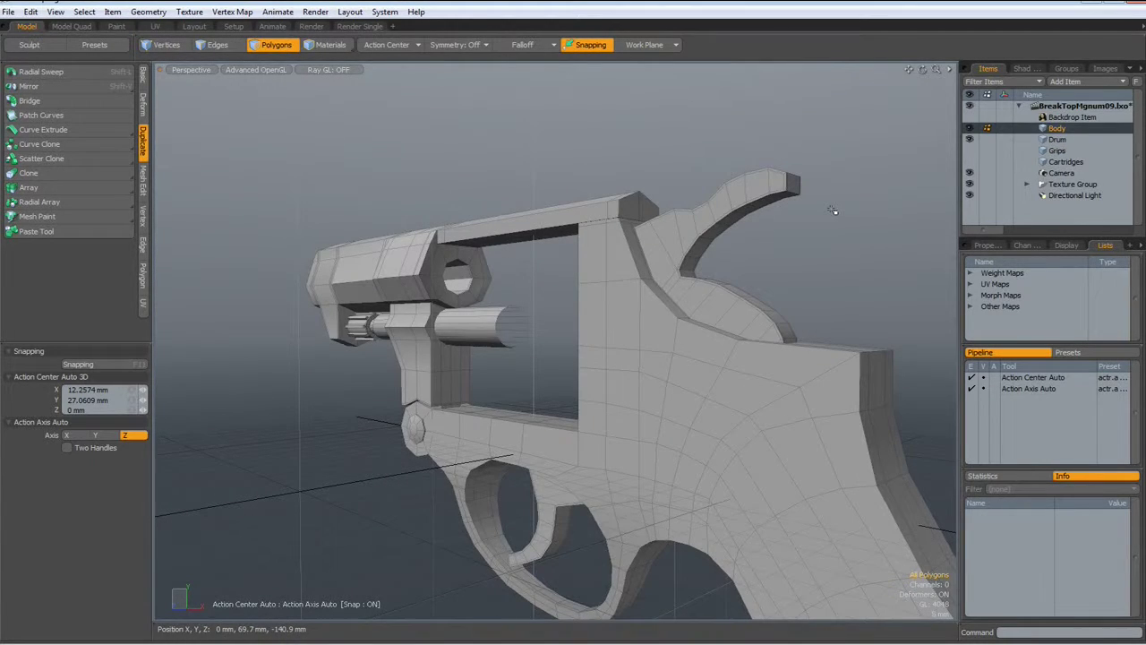
left_click_drag(824, 202, 618, 337, "ctrl+alt")
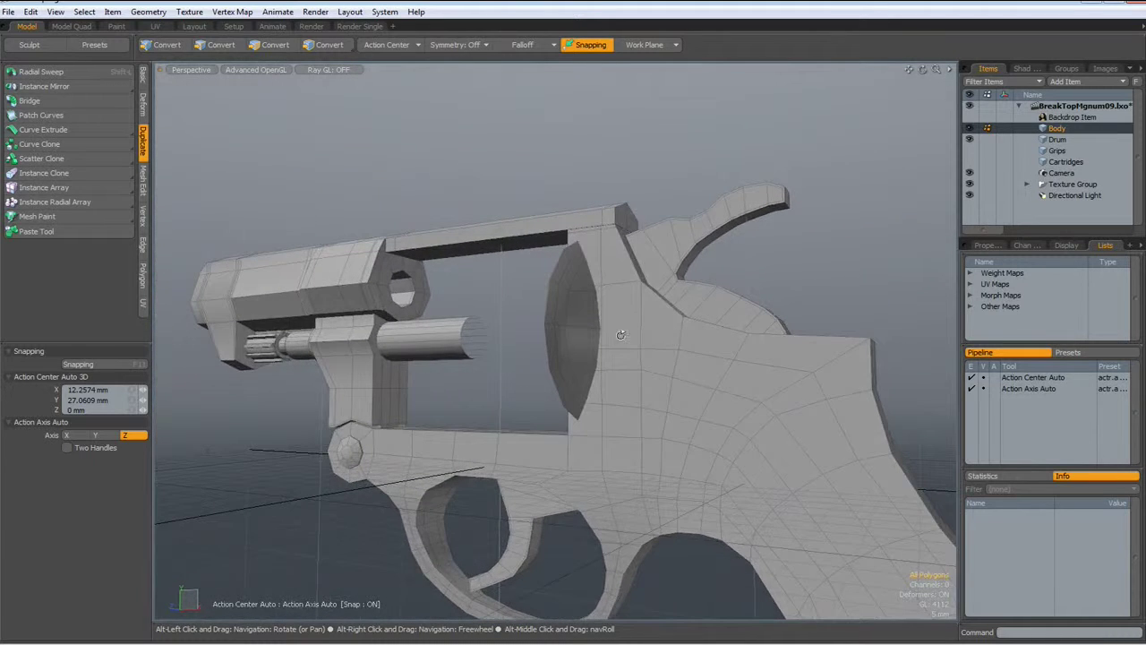
With Z symmetry on, delete the column of five polygons beside the dome half on both sides of the Body.
scroll(608, 338, "up", 5)
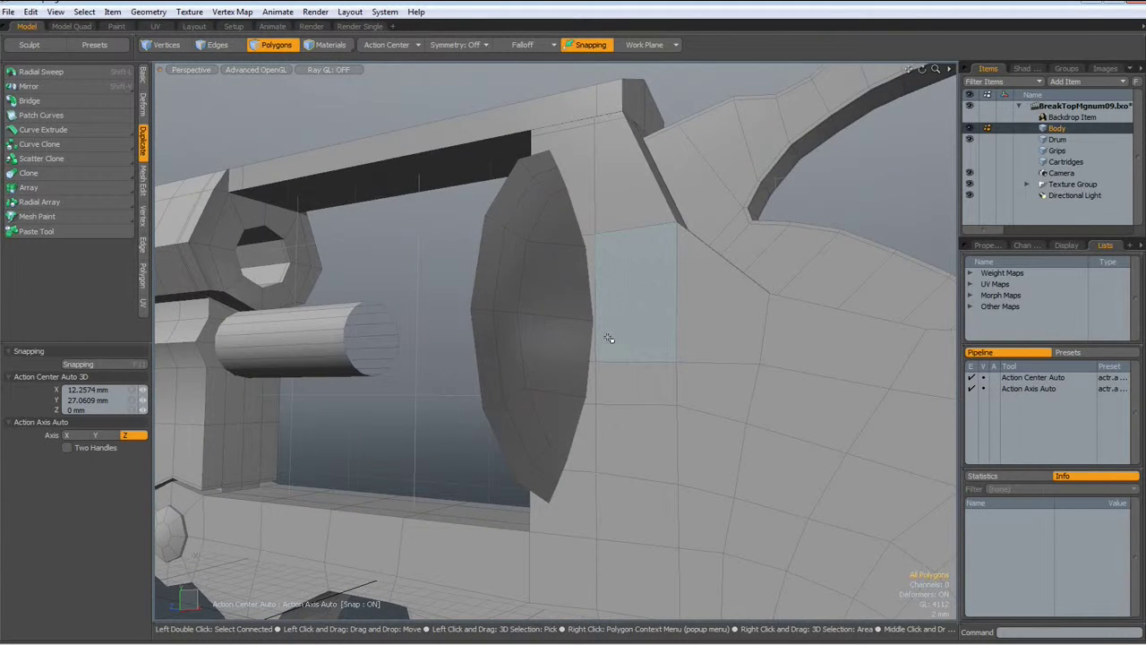
scroll(608, 339, "down", 5)
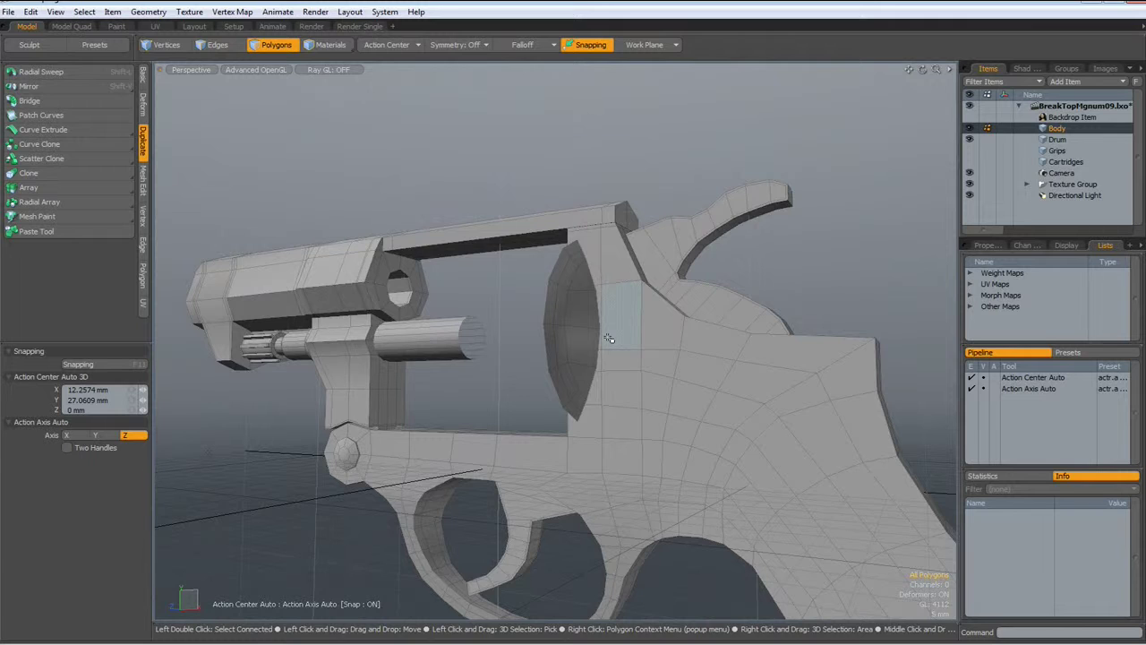
scroll(608, 338, "up", 2)
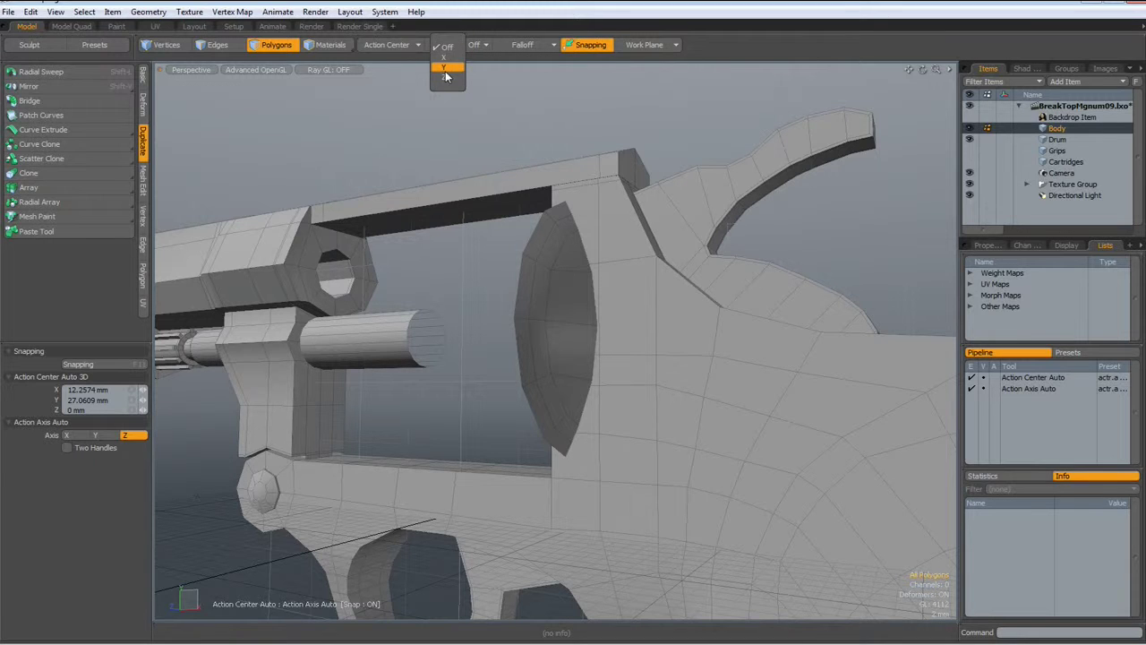
left_click(443, 77)
left_click_drag(596, 456, 601, 367)
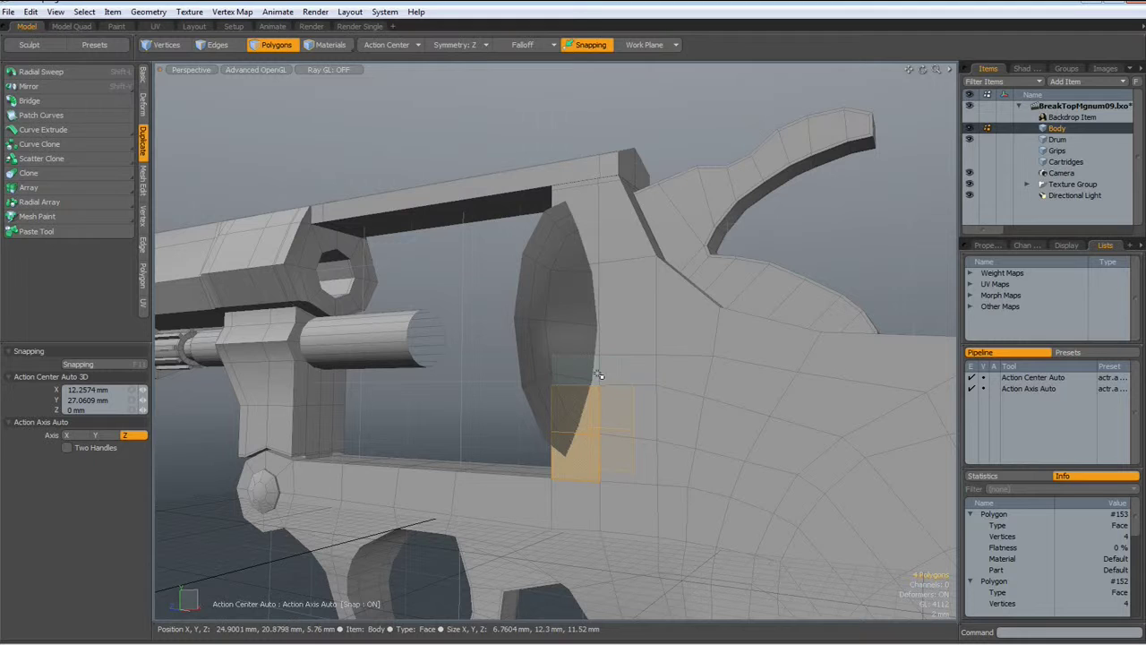
left_click_drag(598, 272, 598, 206)
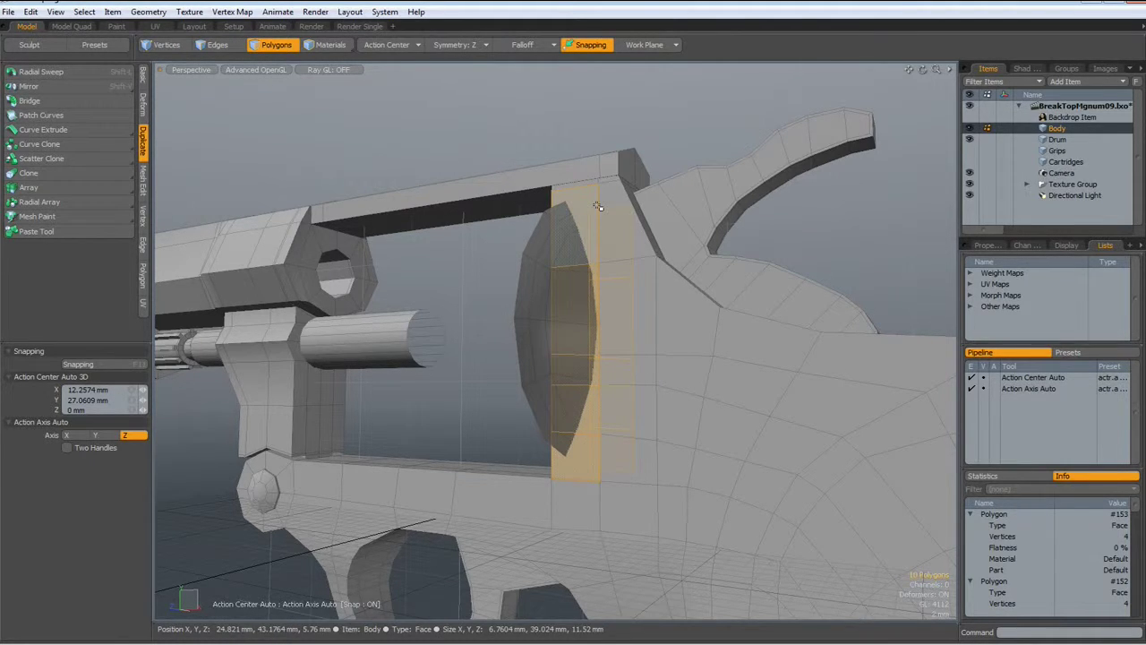
key("Delete")
Delete the whole isolated vertical polygon strip at the rear of the Body's drum opening.
left_click_drag(483, 404, 699, 404, "alt")
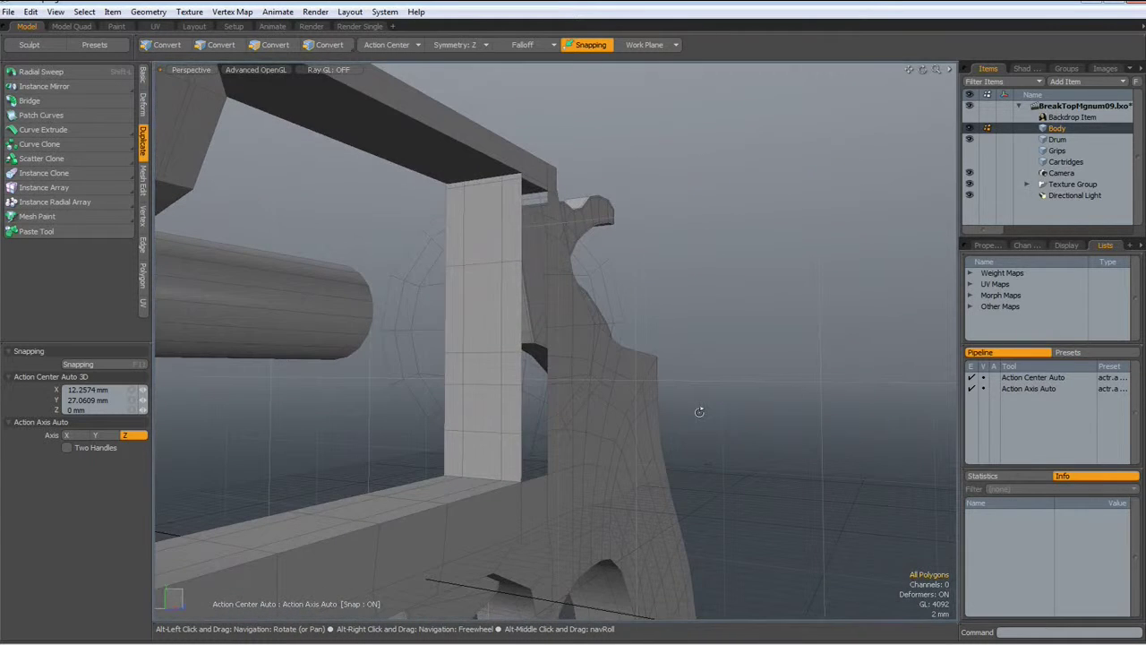
left_click(489, 409)
left_click_drag(489, 409, 499, 308)
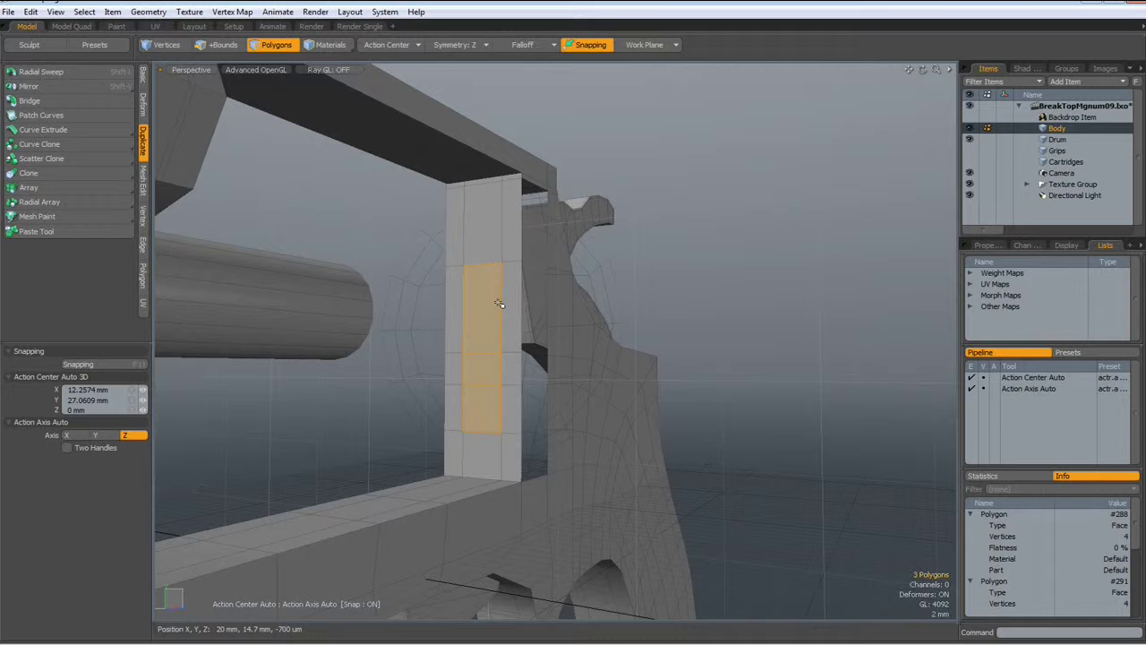
double_click(499, 305)
key("Delete")
Join the Body's upper opening-edge vertex to the dome's middle inner-edge vertex on both symmetric sides.
left_click_drag(504, 317, 309, 341, "alt")
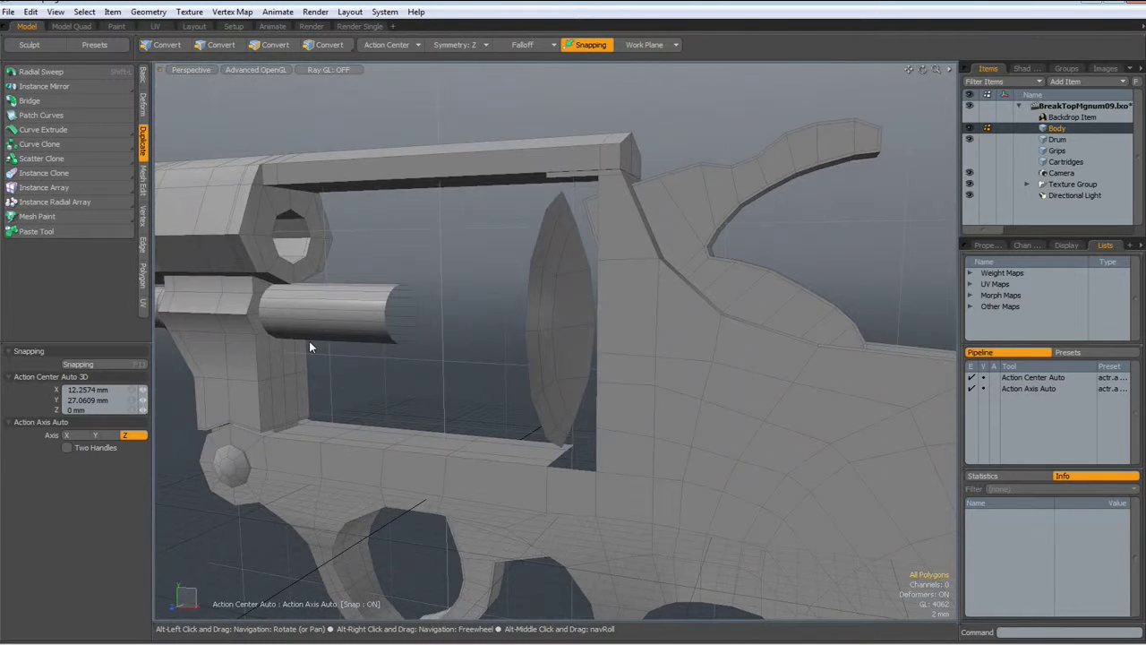
scroll(630, 333, "up", 5)
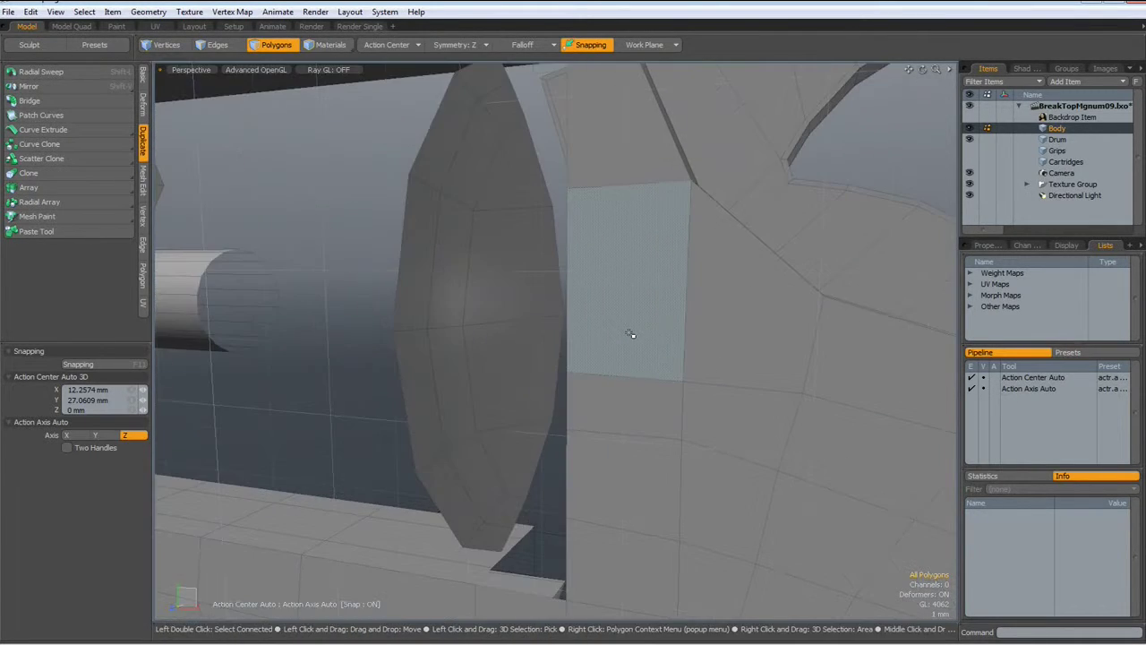
left_click_drag(615, 343, 588, 317, "alt")
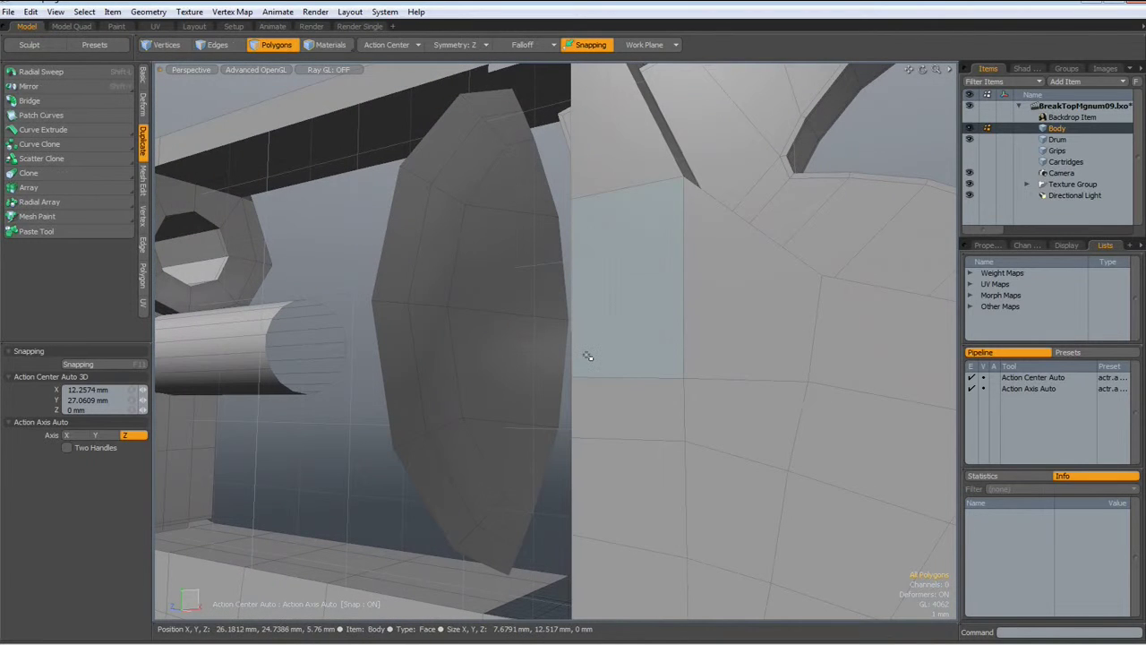
key("1")
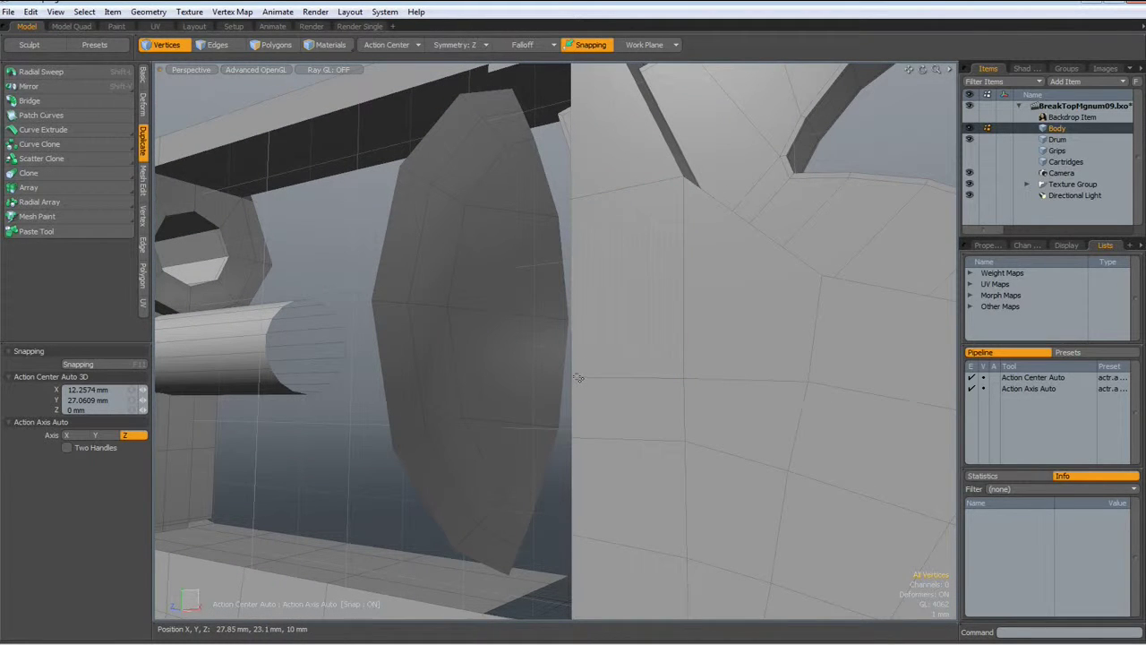
left_click(570, 377)
left_click(619, 357, "shift")
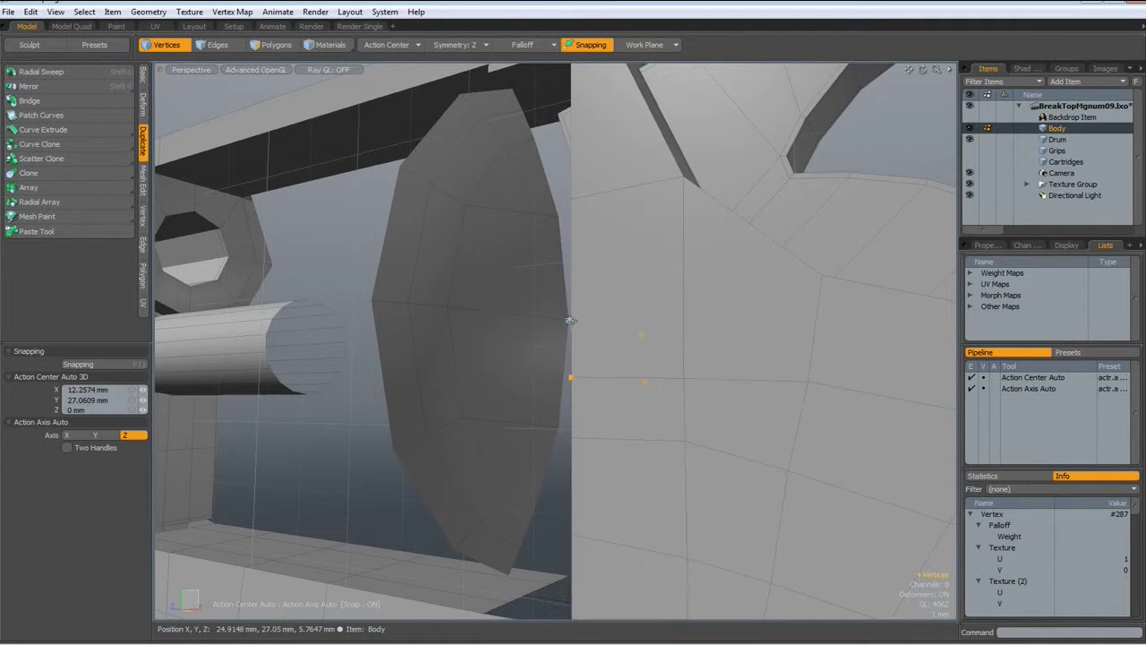
key("BackSpace")
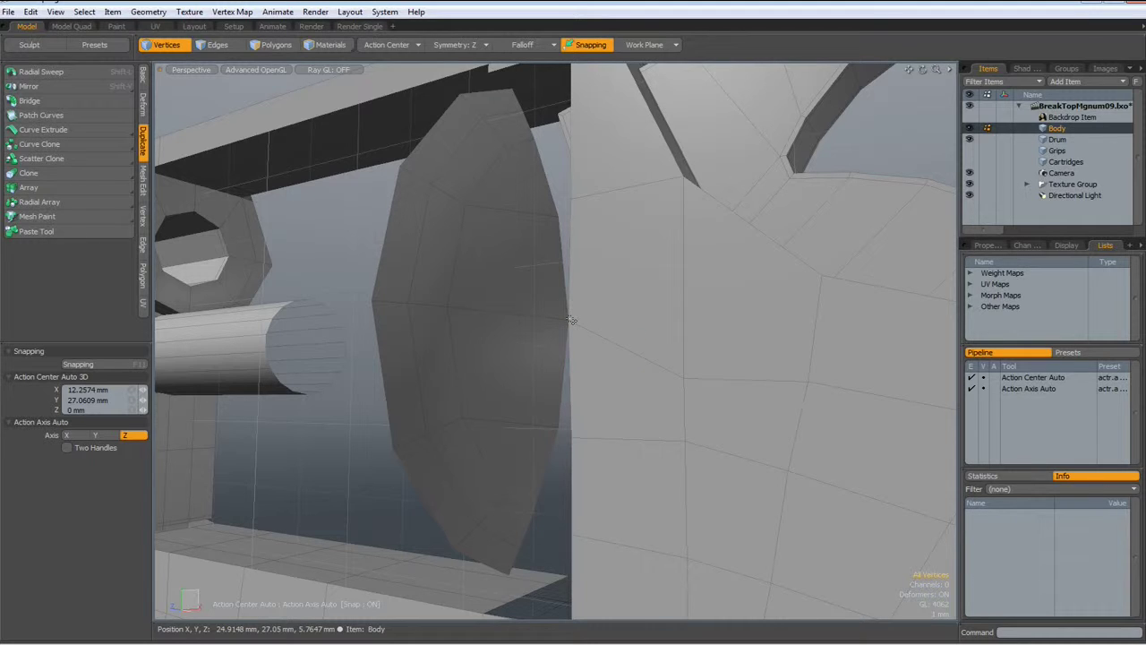
Join the remaining Body opening-edge vertices above and below the middle to their nearest dome inner-edge vertices.
left_click(572, 438)
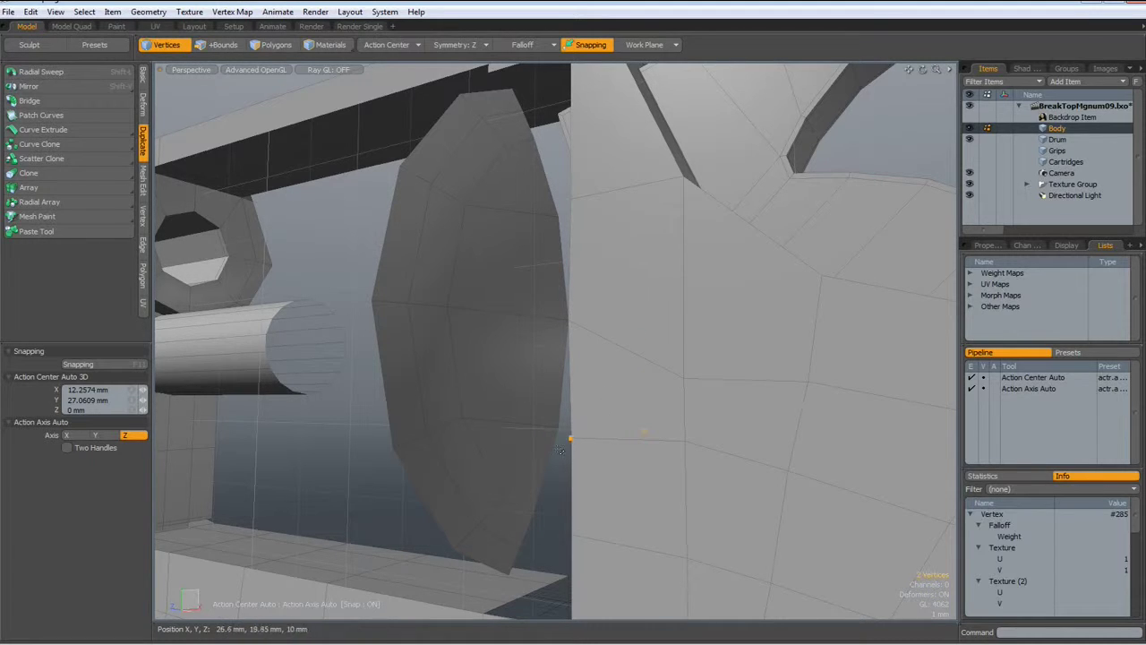
left_click(546, 502)
left_click_drag(597, 231, 603, 263, "alt")
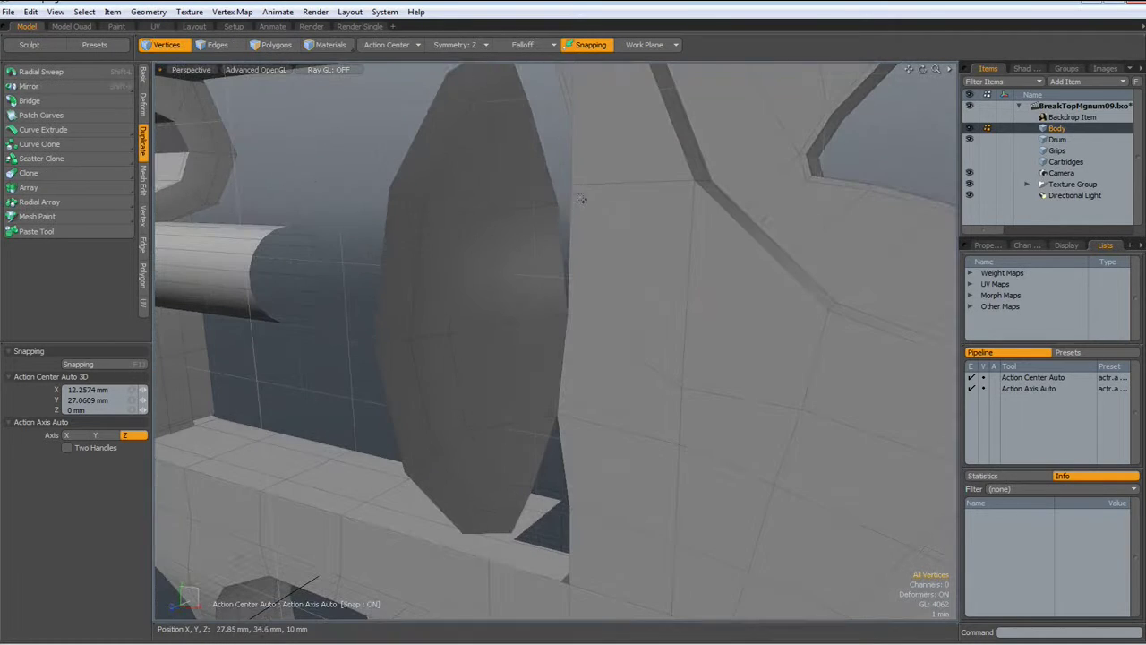
left_click(571, 186)
left_click(560, 203, "shift")
left_click(595, 249)
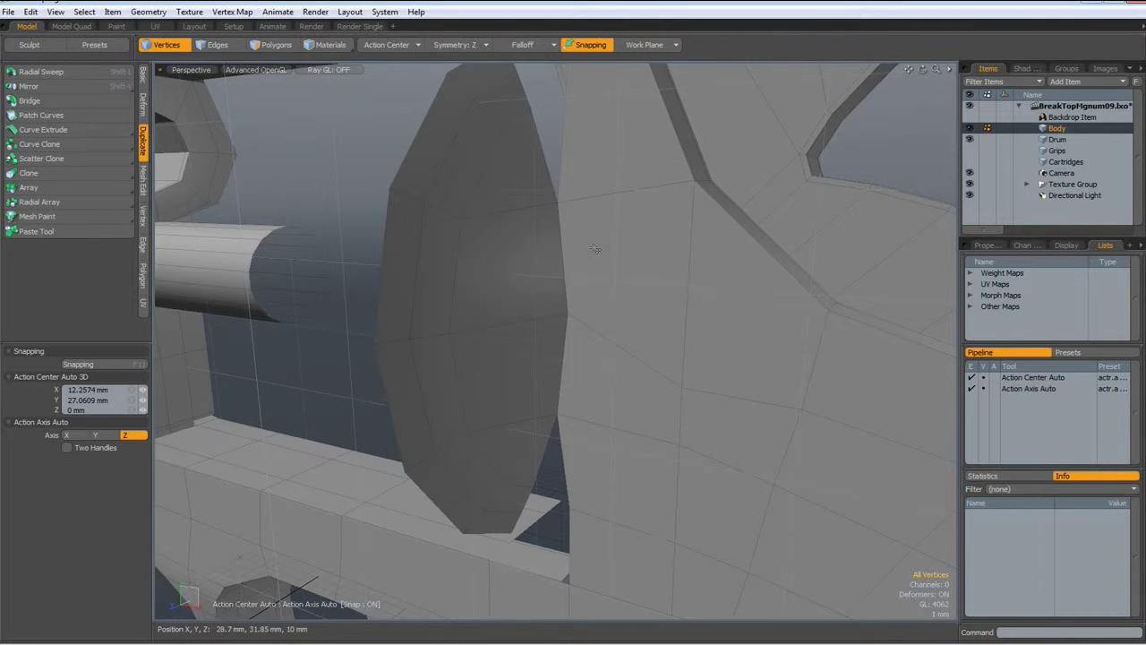
left_click_drag(596, 248, 571, 346, "ctrl+alt")
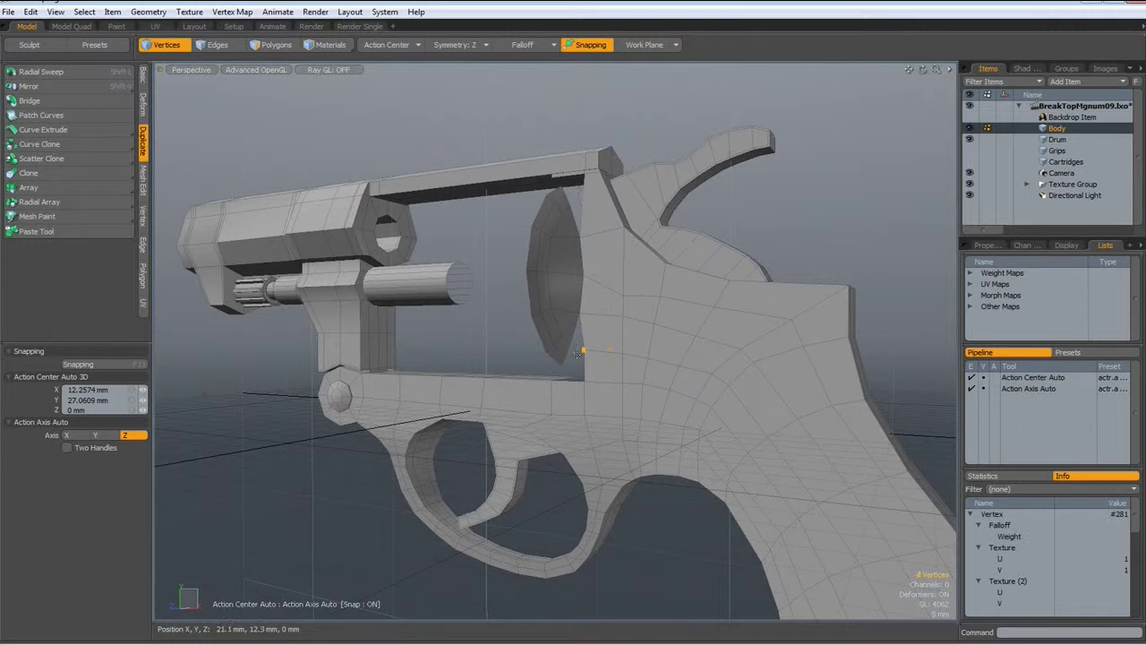
left_click(605, 368)
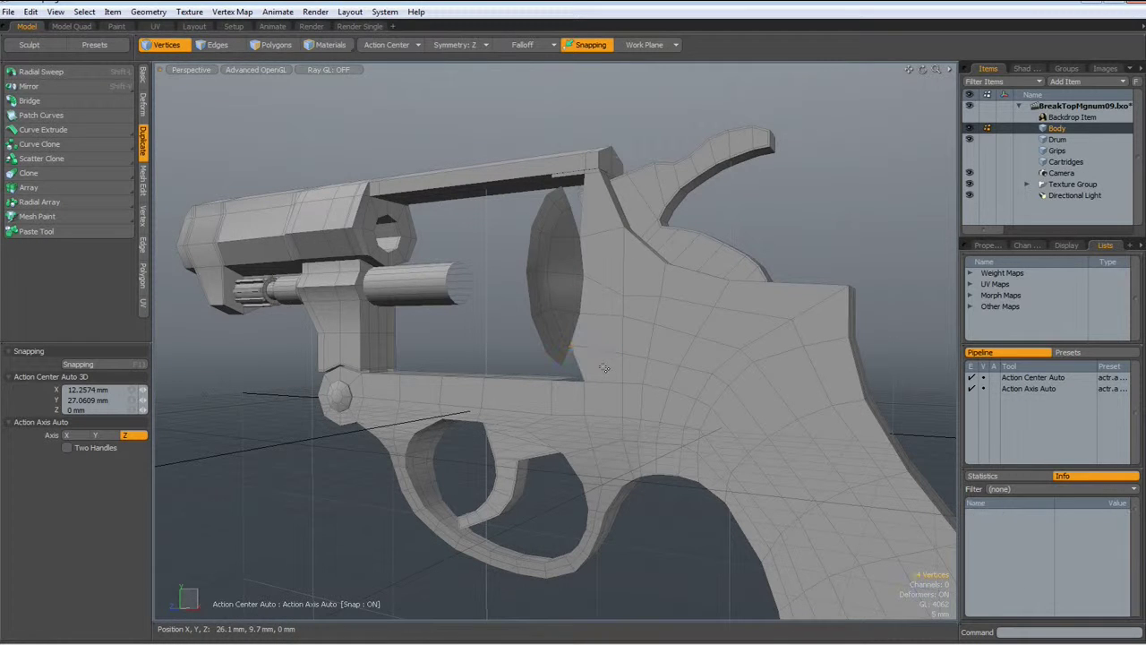
Loop Slice the Body's polygon row just below the dome with one uniform cut at 50%.
mouse_move(618, 367)
left_mouse_down("alt")
mouse_move(622, 355)
mouse_move(646, 364)
mouse_move(620, 369)
left_mouse_up("alt")
scroll(620, 369, "up", 2)
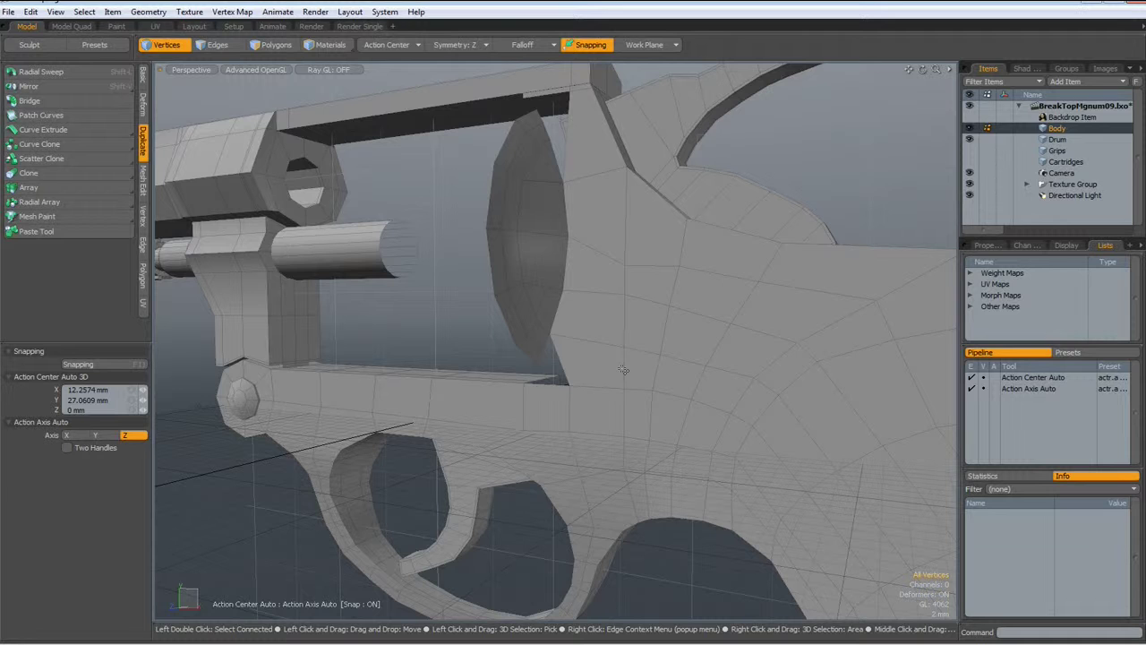
key("2")
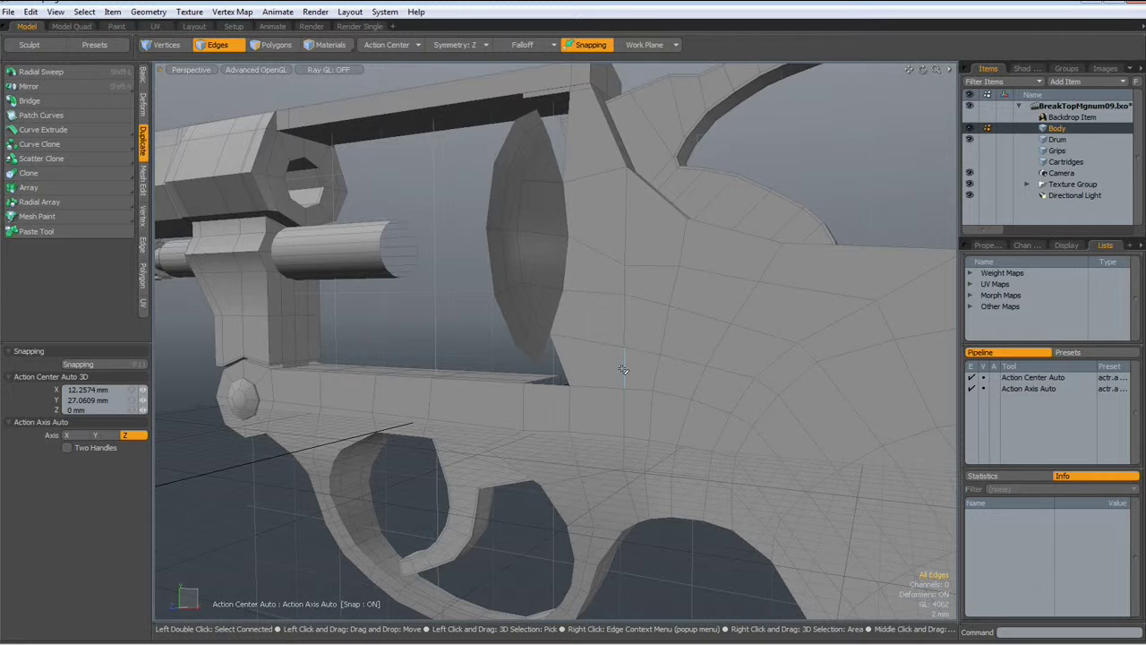
left_click(630, 370)
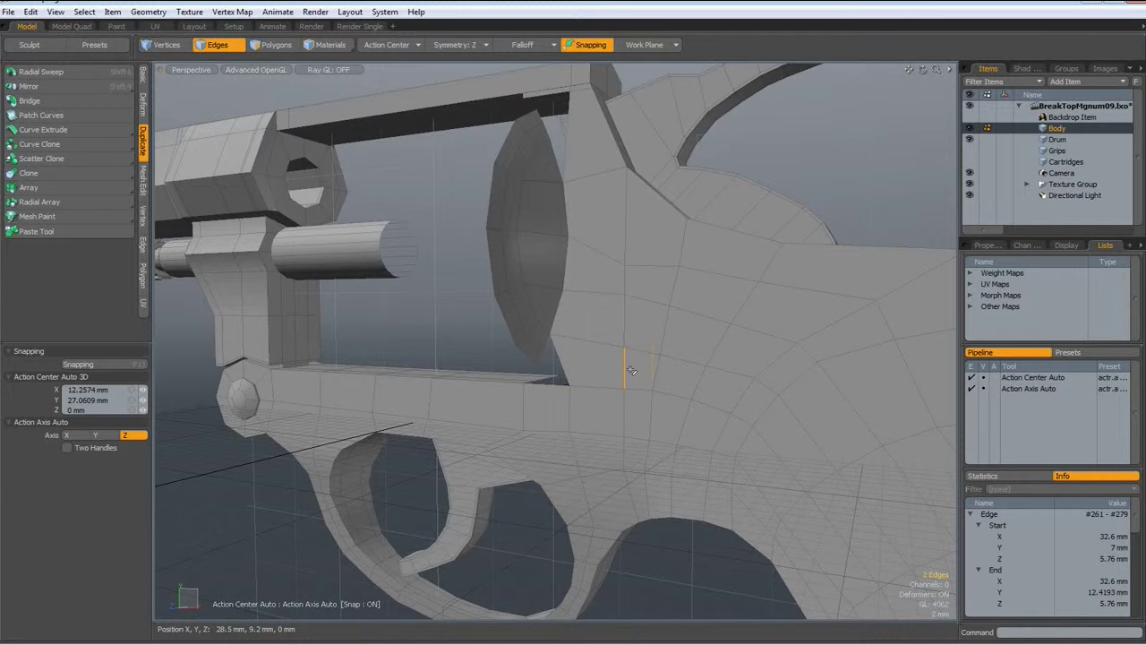
key("alt+c")
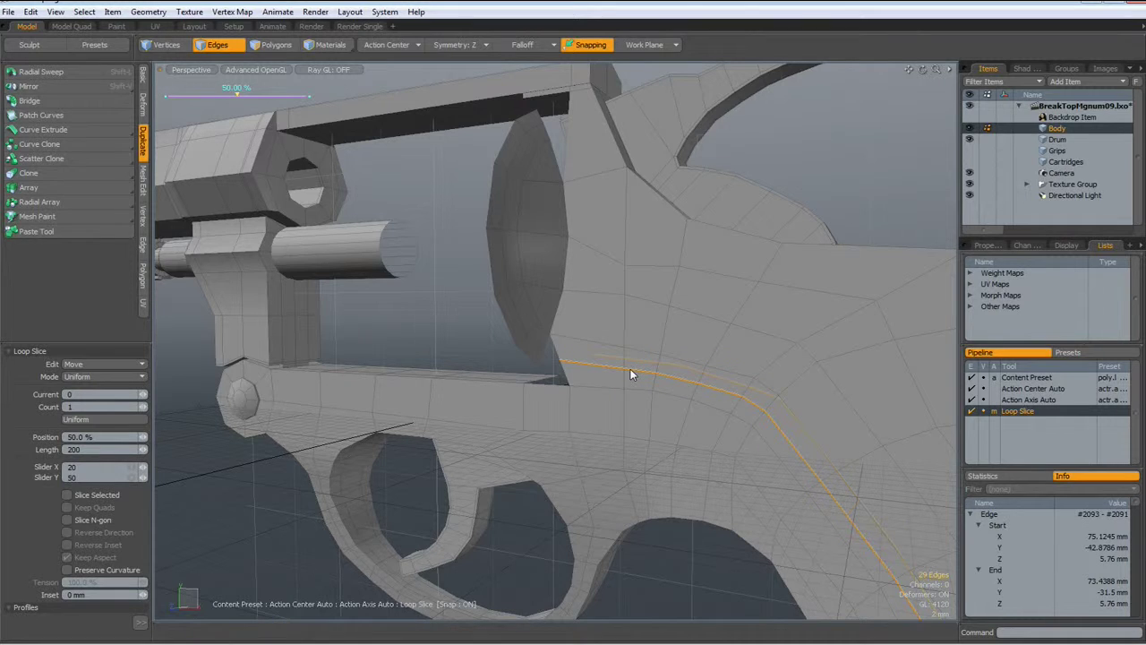
scroll(576, 366, "up", 3)
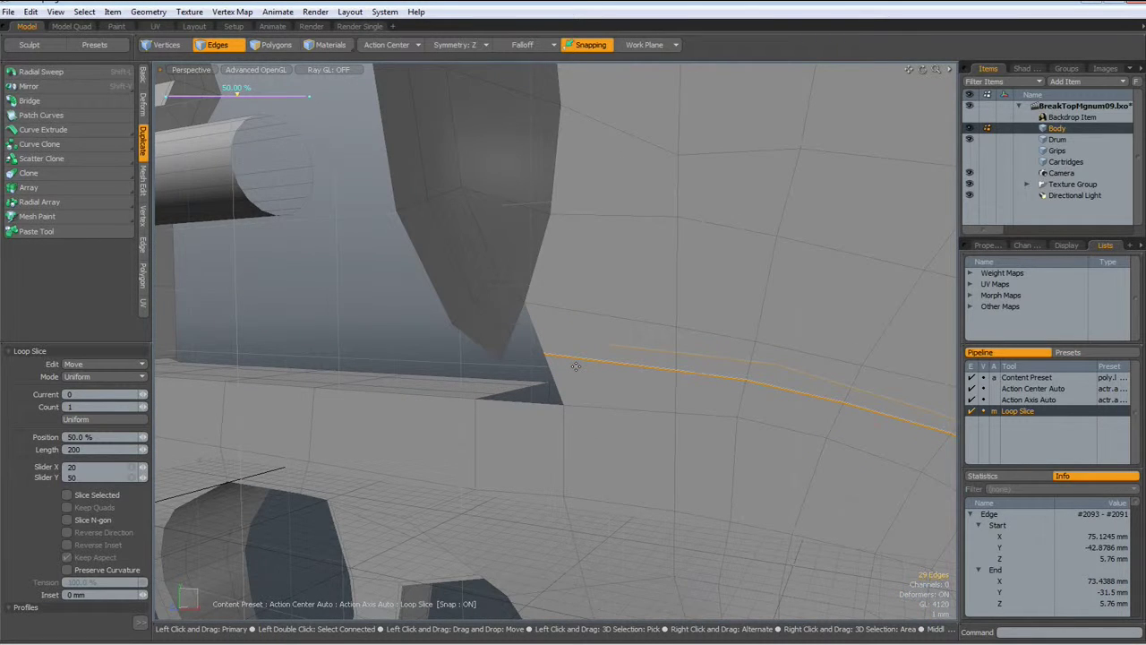
Join the front vertex of the new edge loop to the dome's lowest inner vertex.
key("1")
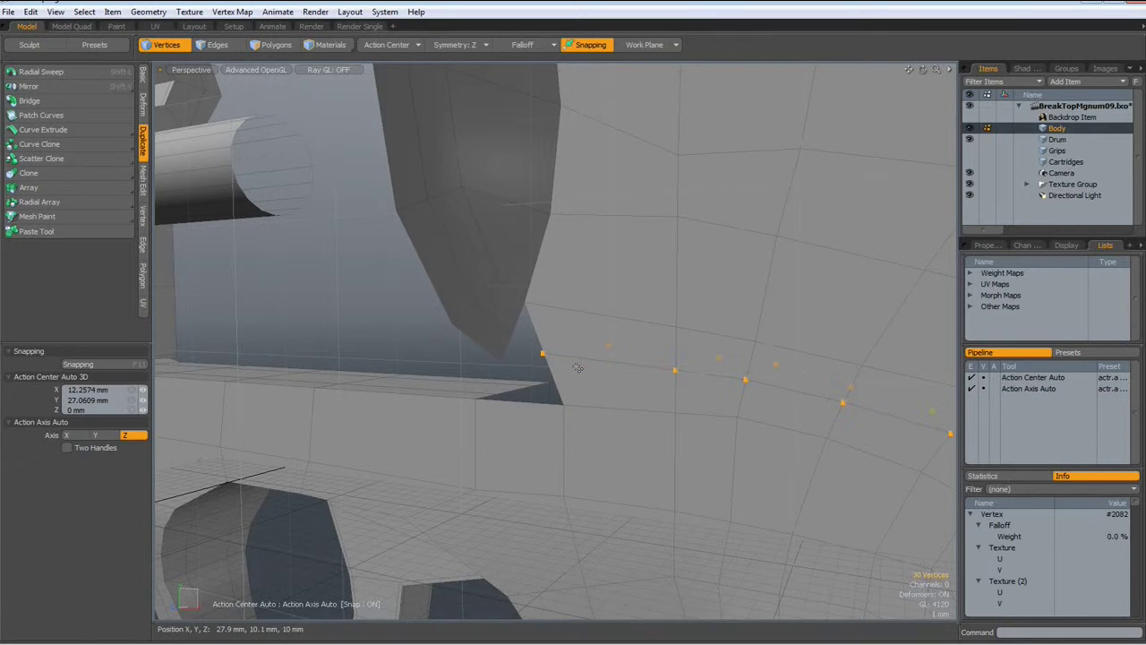
left_click(571, 371)
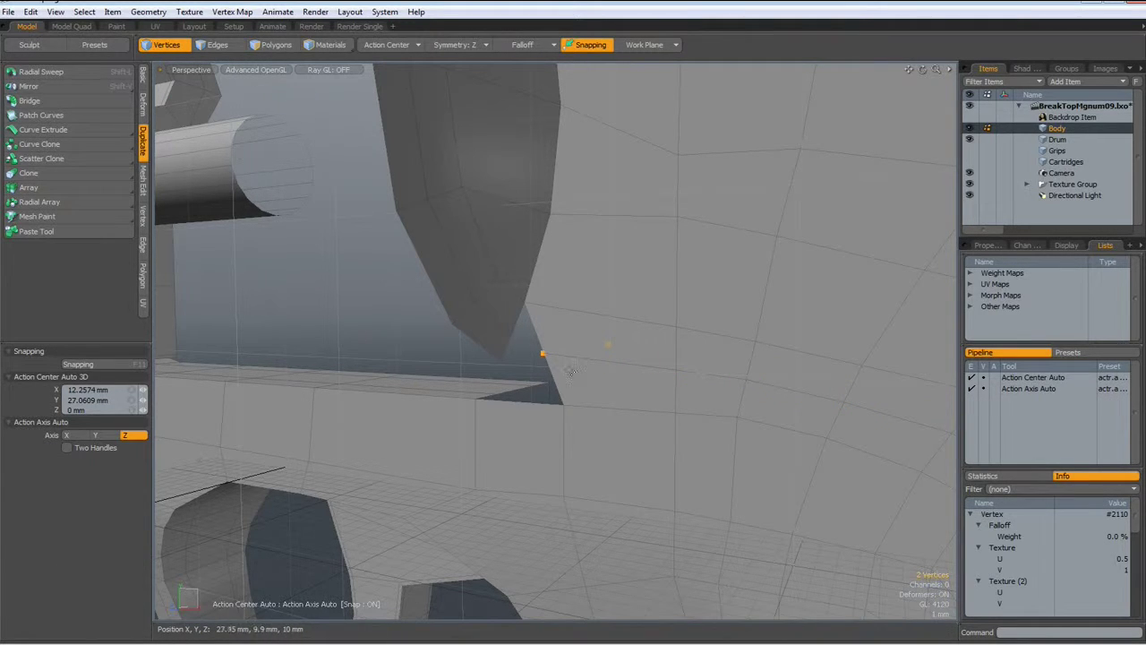
left_click(512, 335, "shift")
key("Home")
Extend the outer rim edges of both dome halves about 2.1 mm along negative X with Edge Extend.
left_click_drag(579, 399, 418, 355, "alt")
key("2")
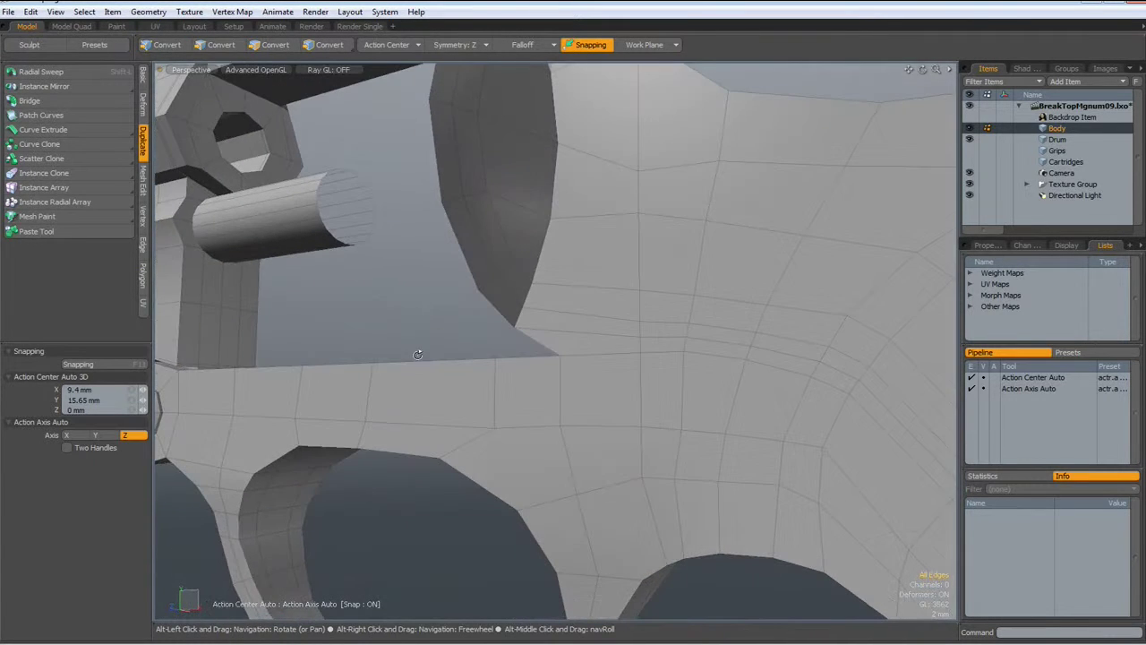
left_click_drag(503, 316, 459, 256)
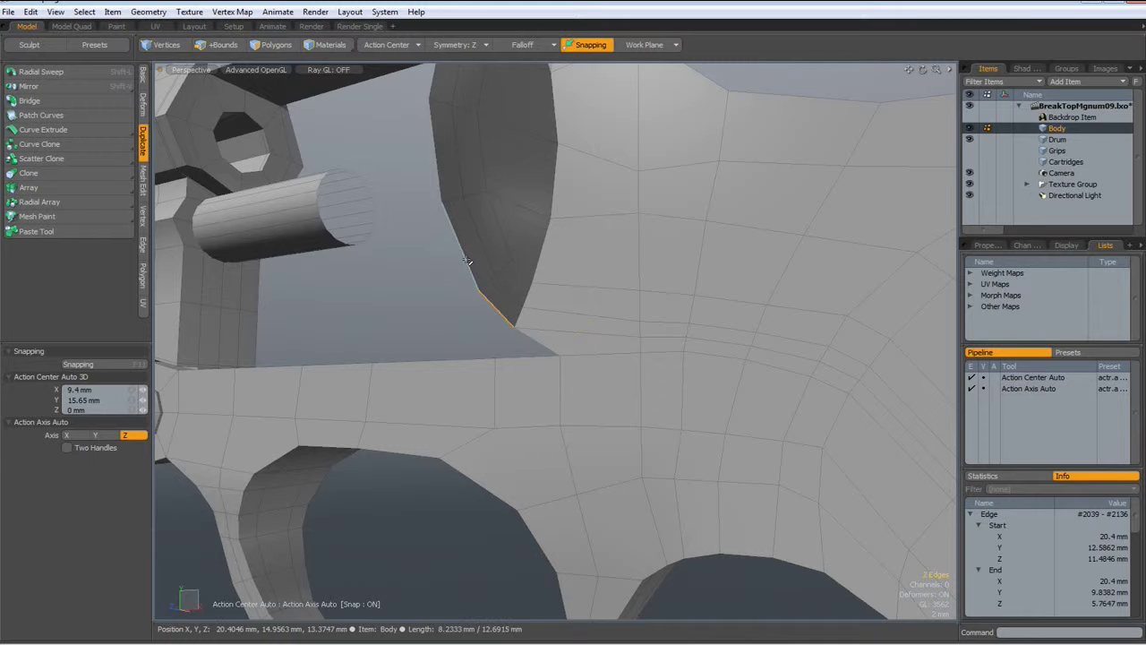
scroll(459, 255, "down", 3)
left_click_drag(493, 156, 557, 313, "alt")
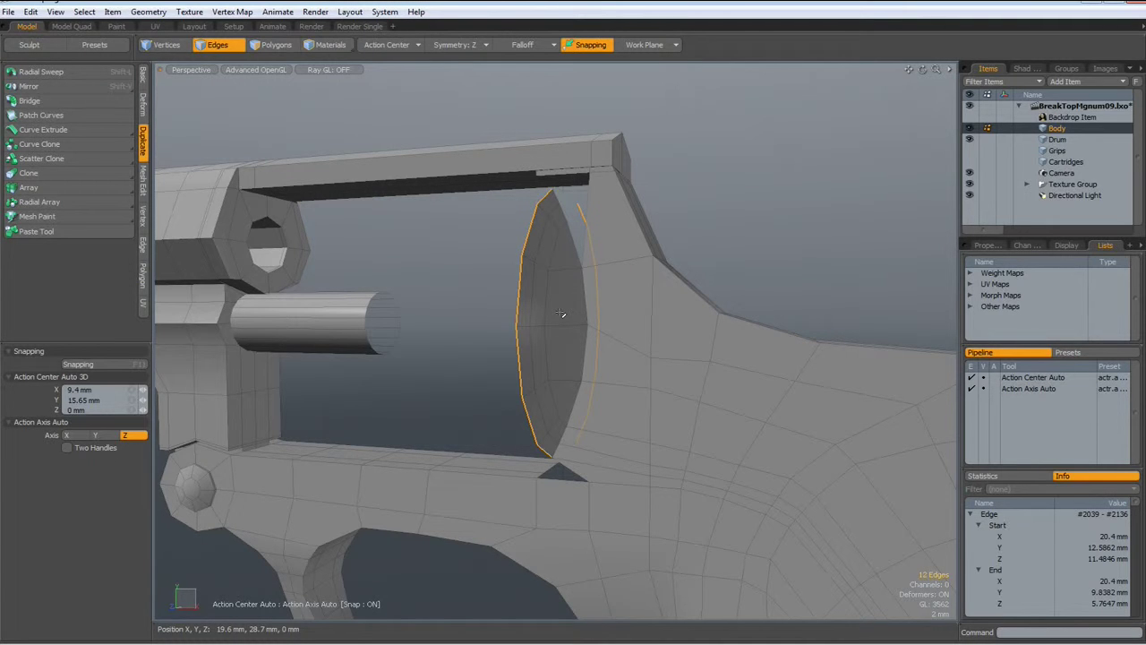
left_click_drag(537, 324, 553, 344, "alt")
key("shift+x")
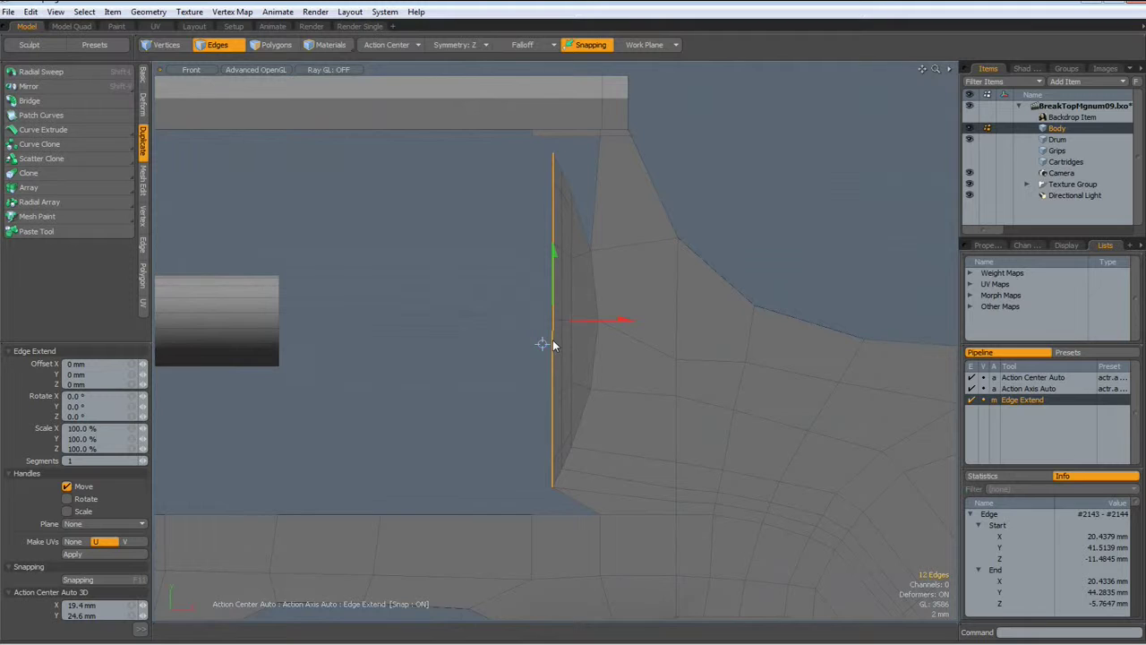
left_click_drag(621, 320, 601, 319)
key("space")
left_click(454, 372)
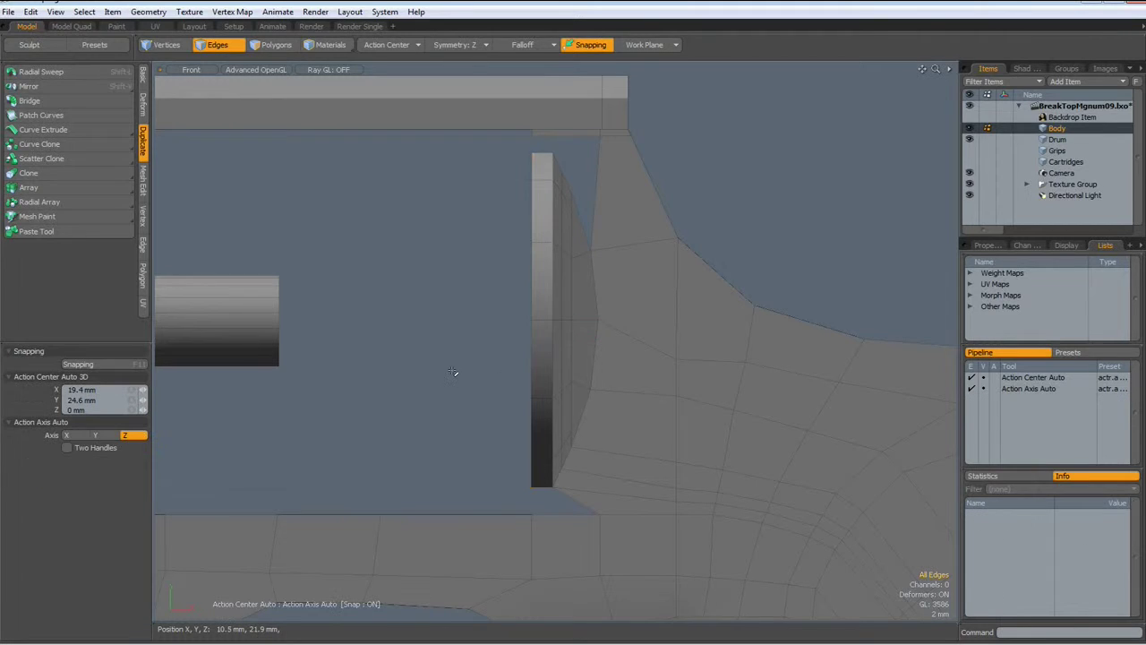
Delete all connected polygons of the separate top strap piece above the drum opening.
key("3")
double_click(492, 113)
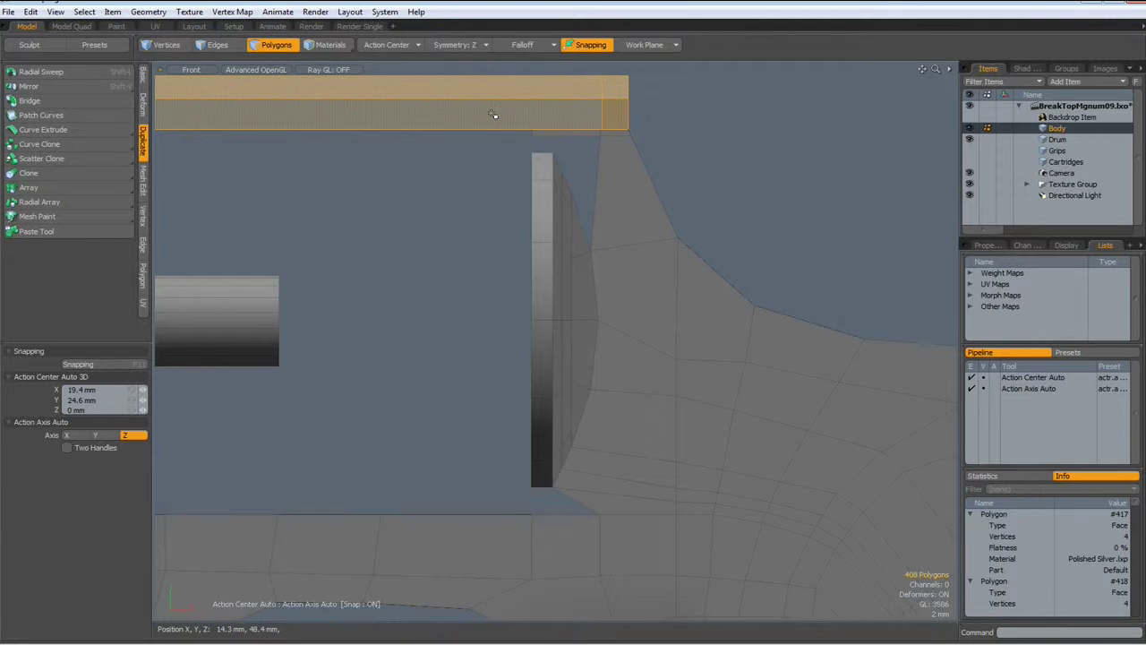
key("Delete")
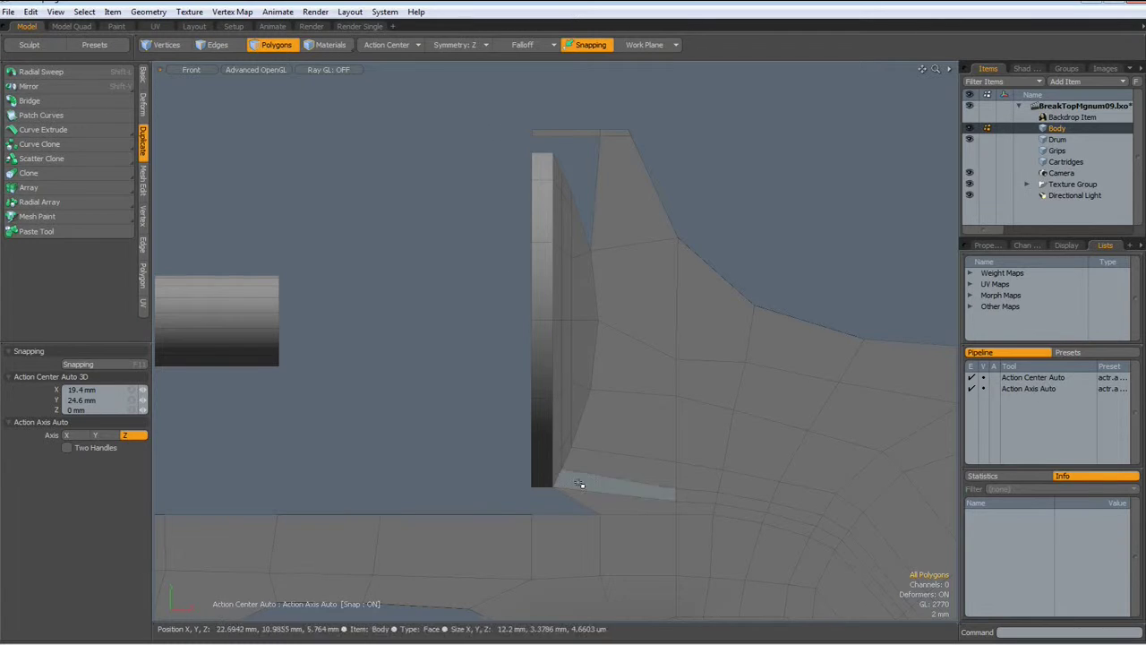
Slice the Body's upper frame tab vertically at X 20.44 mm, in line with the start of the dome's extended rim.
scroll(555, 118, "up", 5)
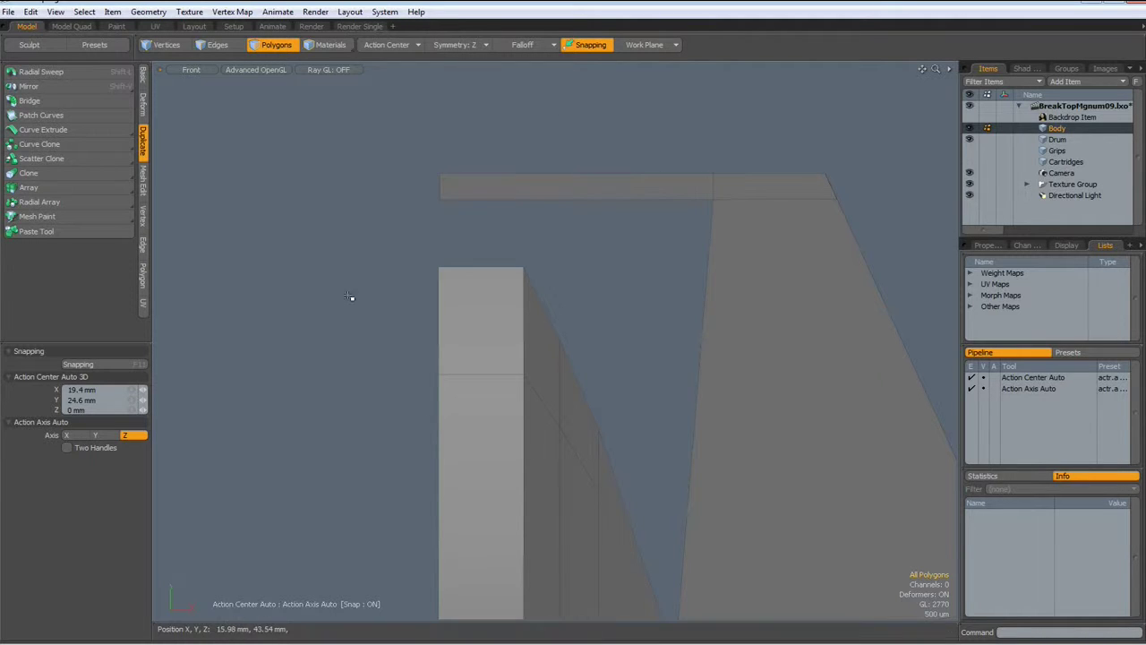
key("shift+c")
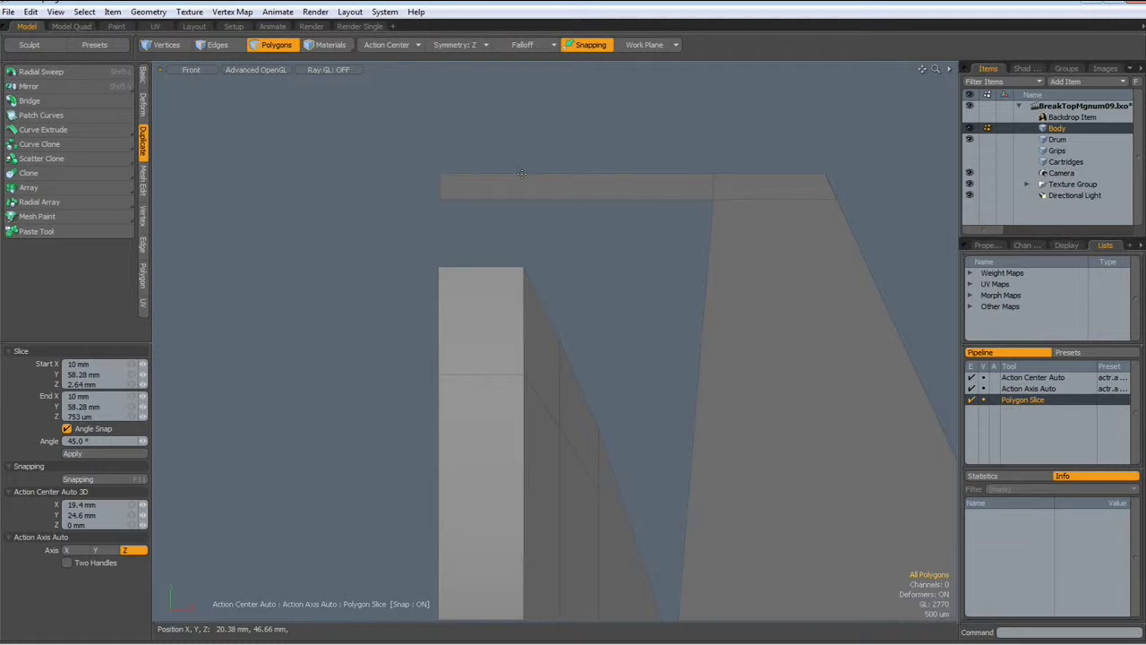
key("space")
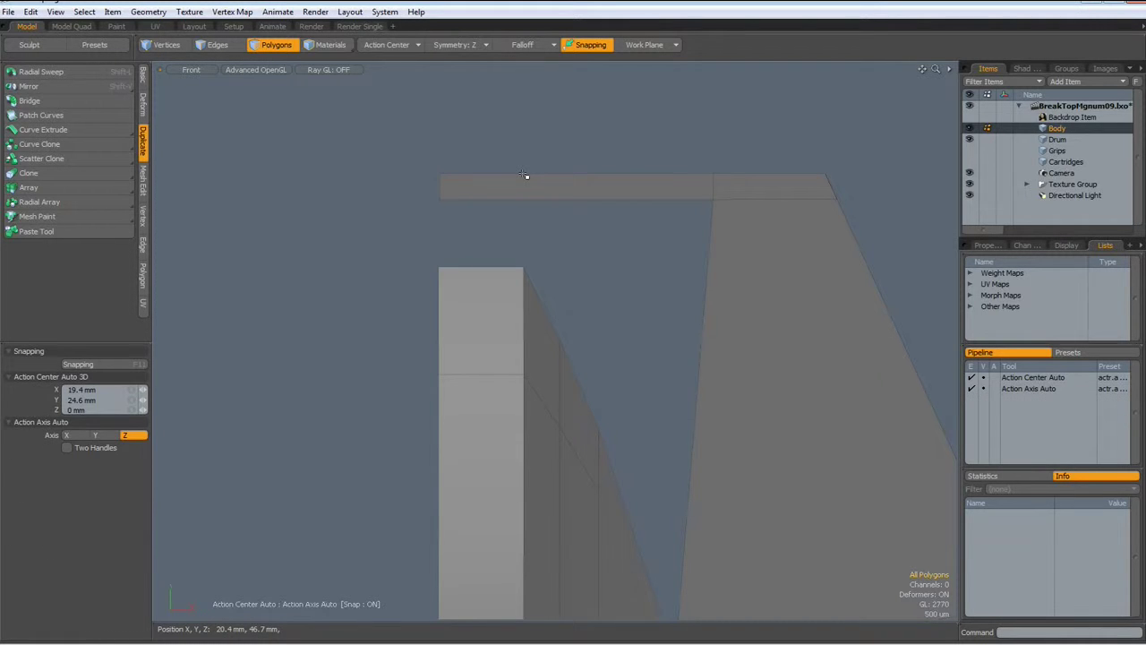
key("shift+c")
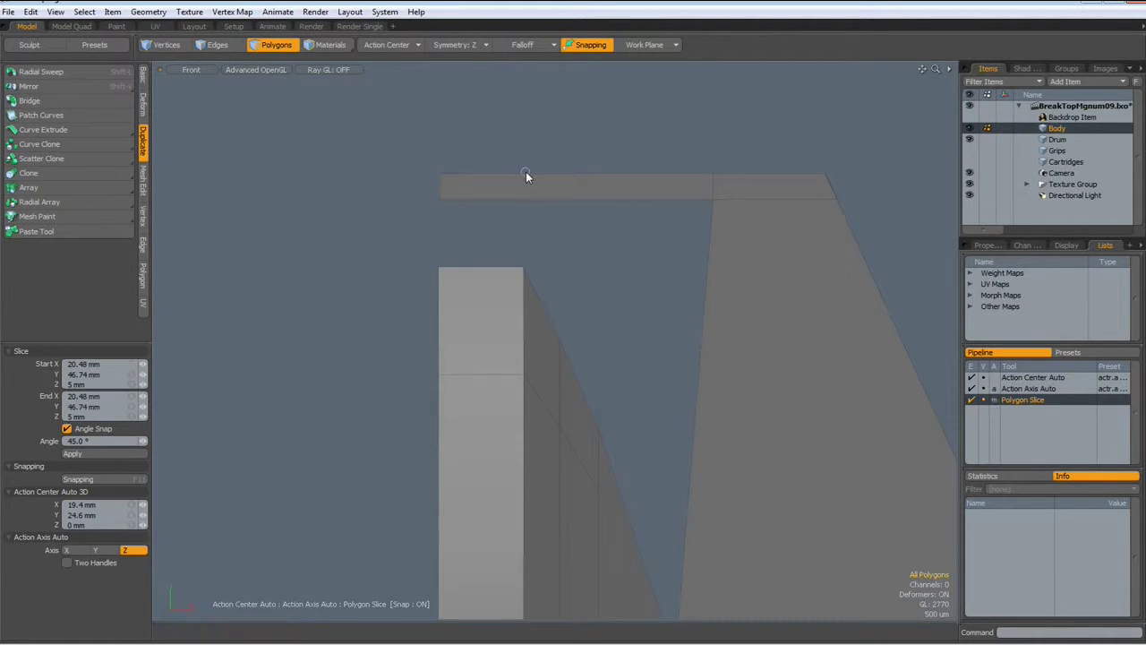
key("space")
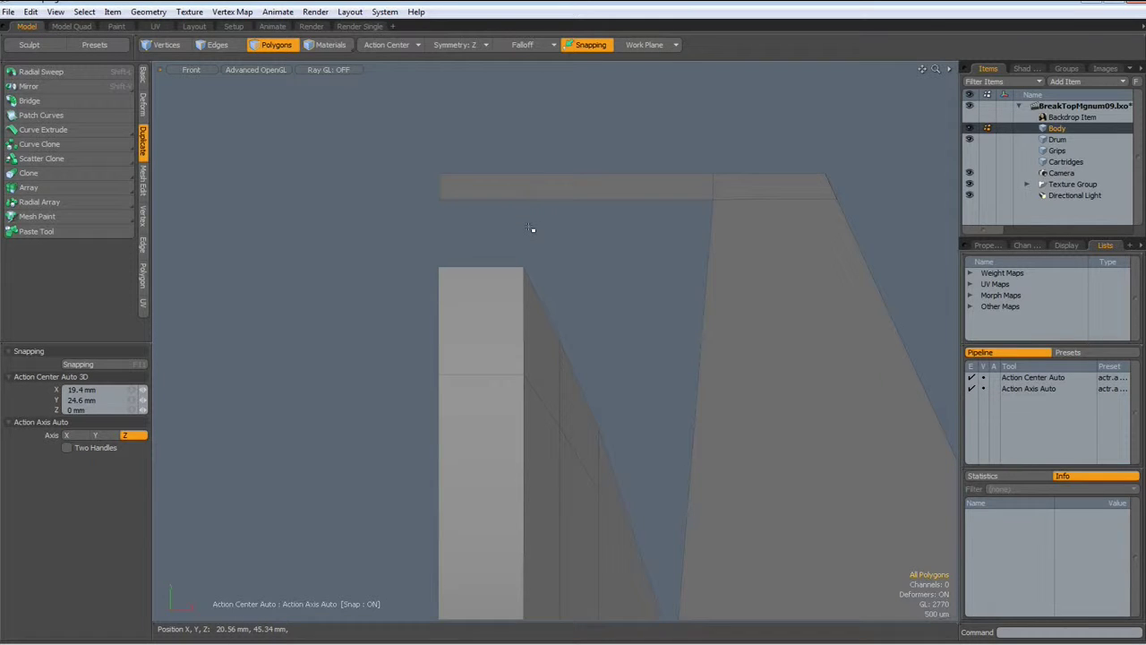
key("shift+c")
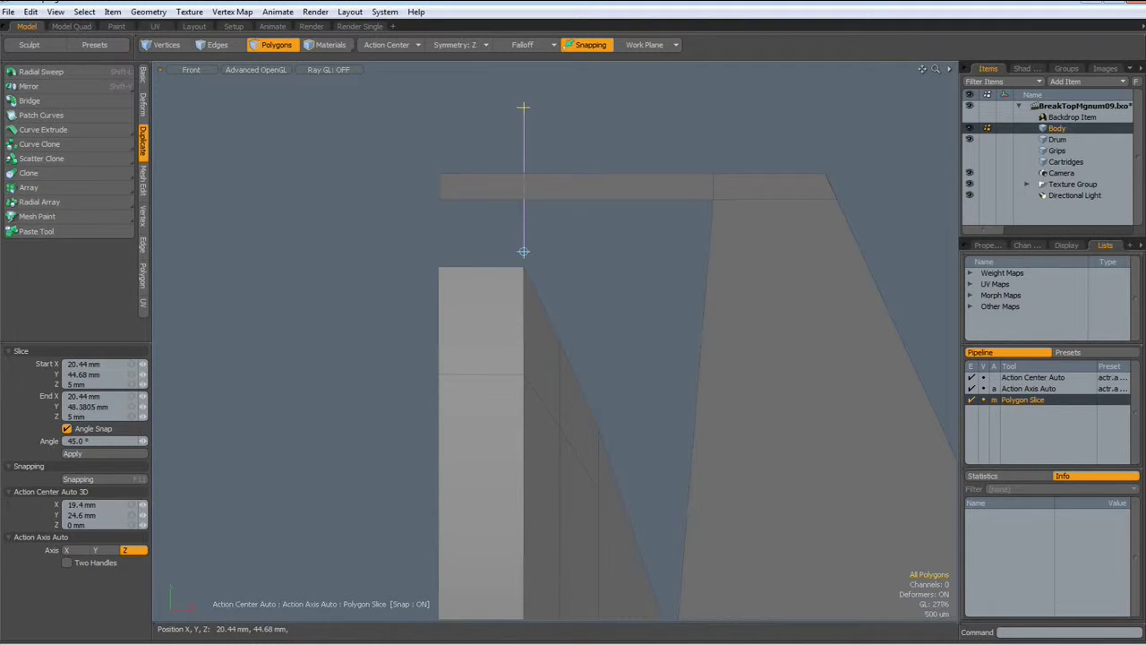
key("q")
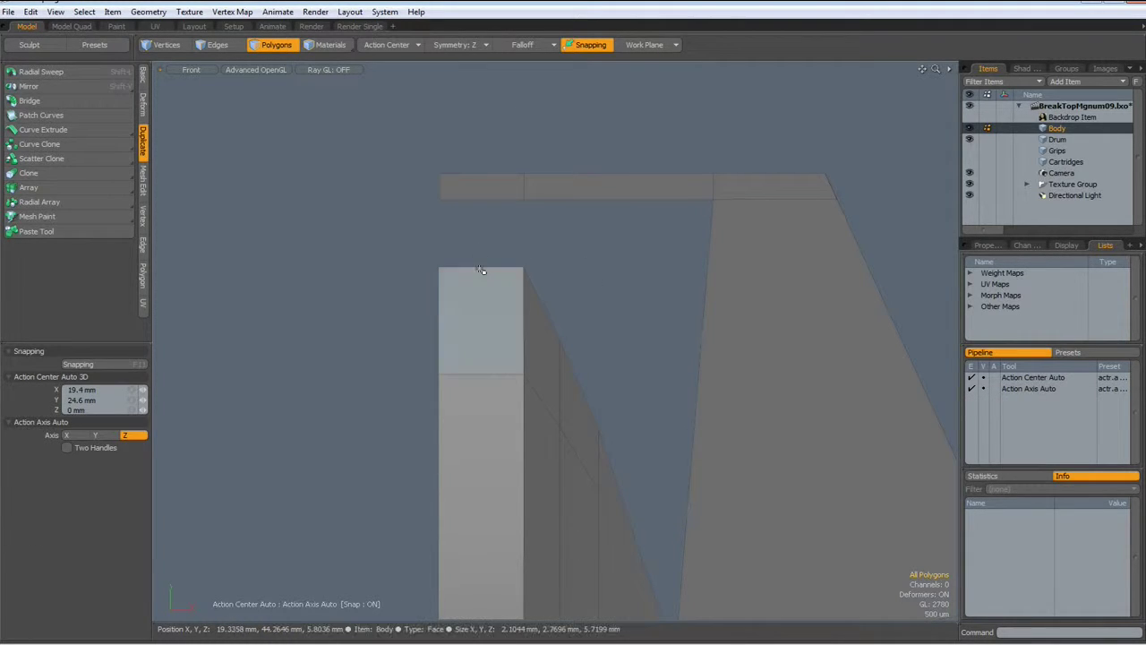
Bridge the top edges of the extended dome rim to the underside edges of the frame tab above, and preview the subdivided result.
key("2")
left_click(487, 267)
left_click(497, 199, "shift")
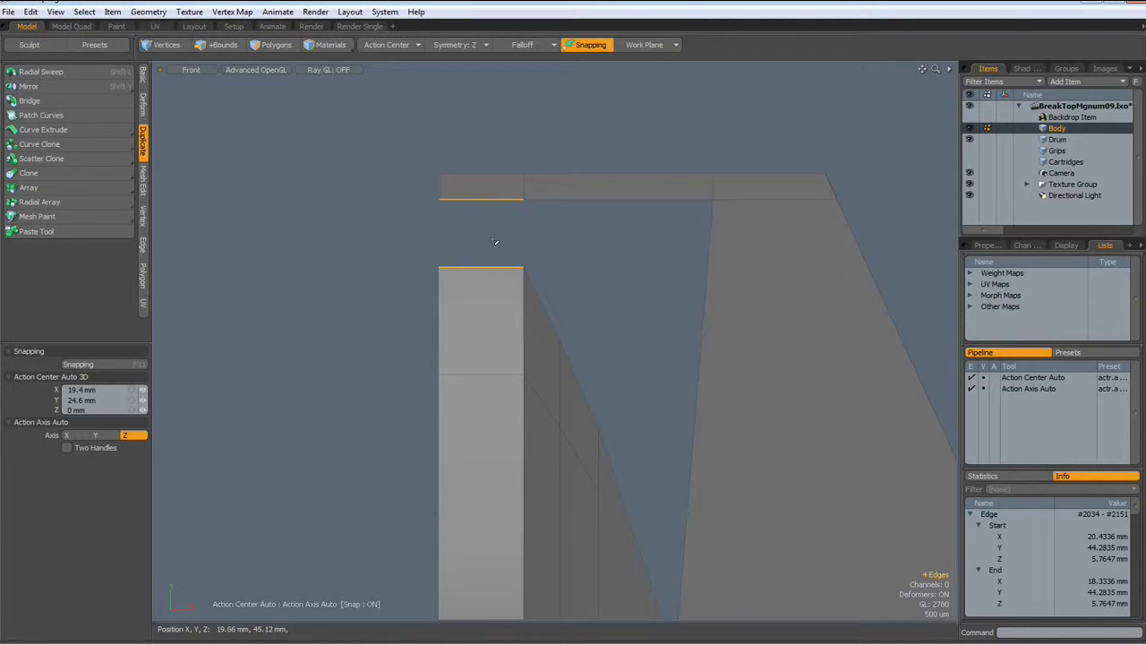
key("ctrl+space")
left_click(652, 216)
left_click_drag(627, 263, 565, 308, "alt")
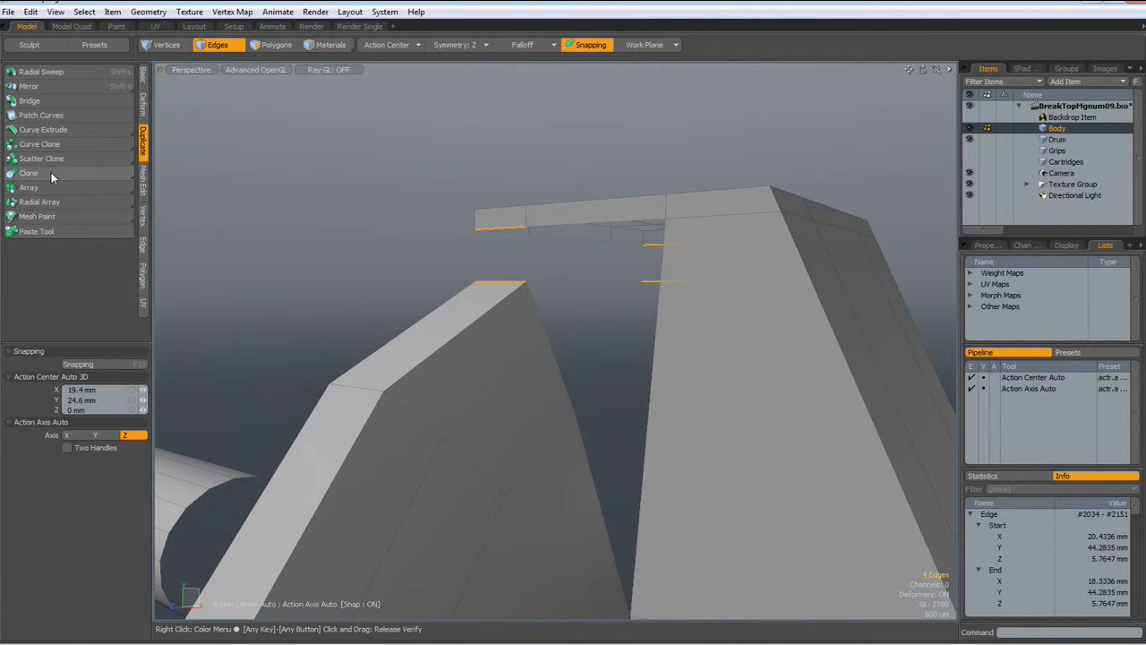
left_click(144, 218)
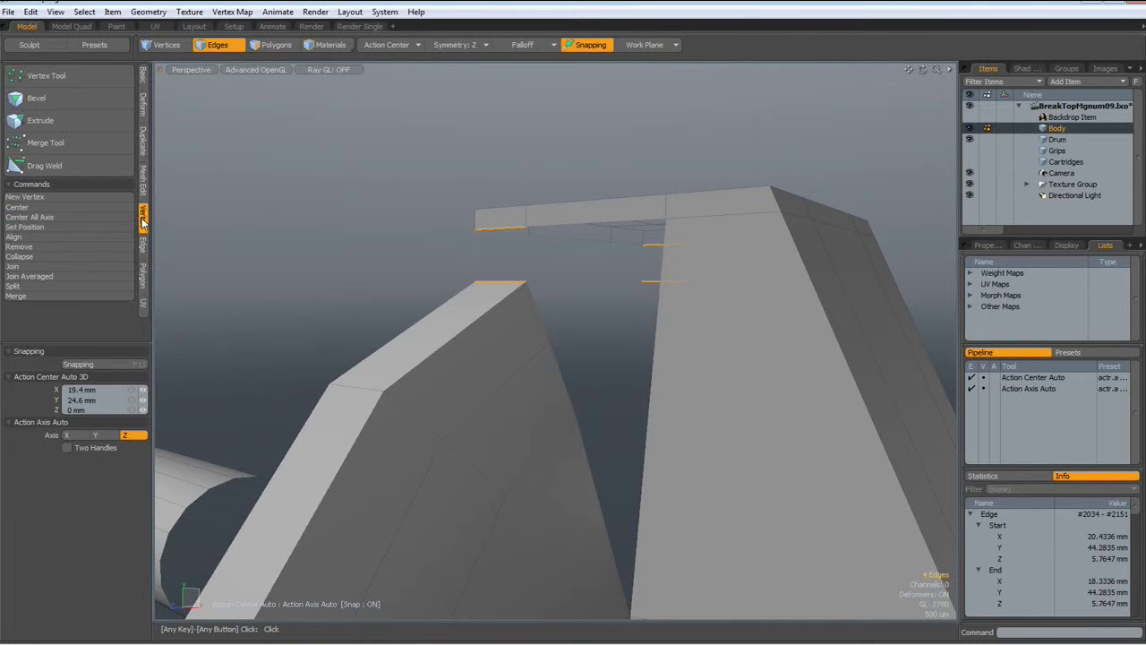
left_click(143, 243)
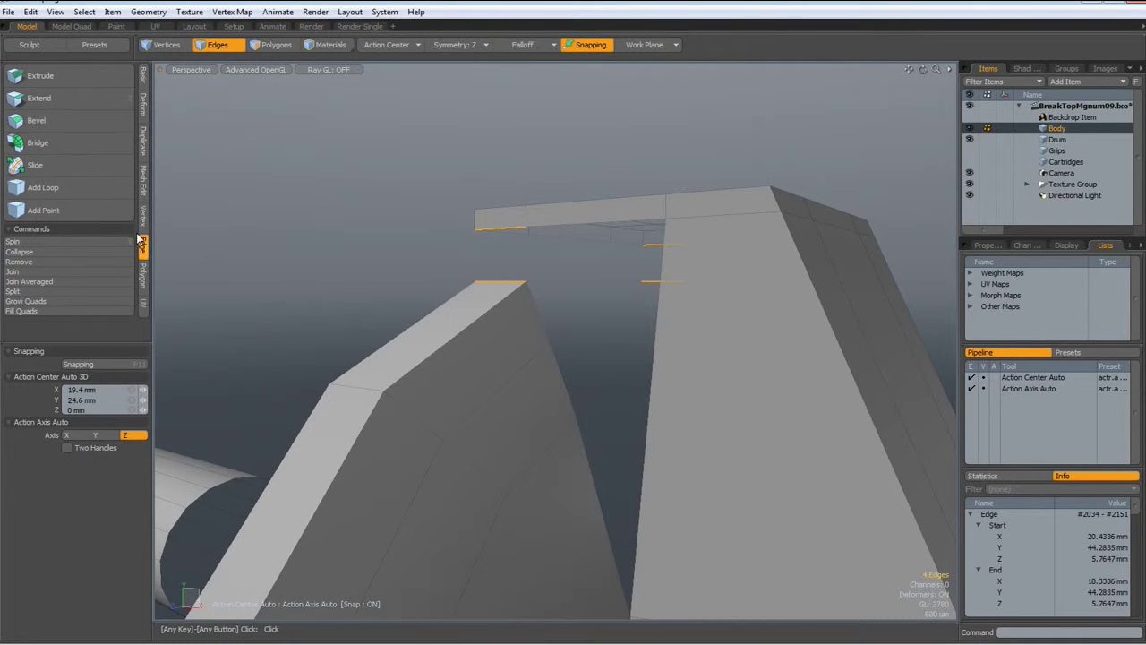
left_click(36, 143)
key("space")
left_click_drag(313, 125, 366, 283, "alt")
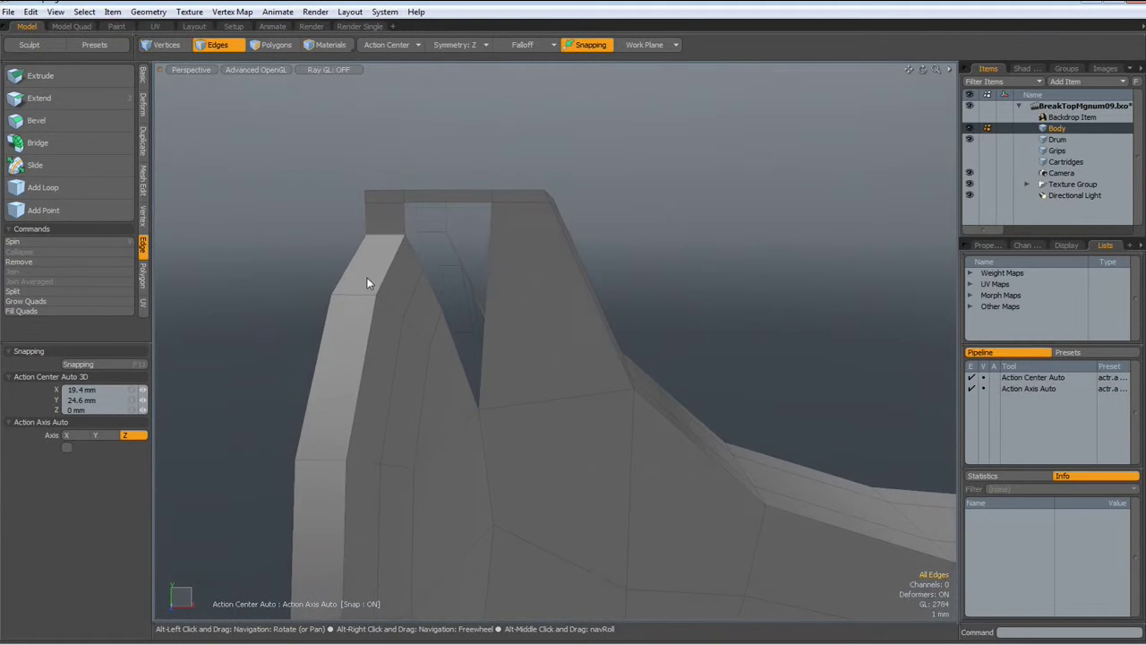
key("Tab")
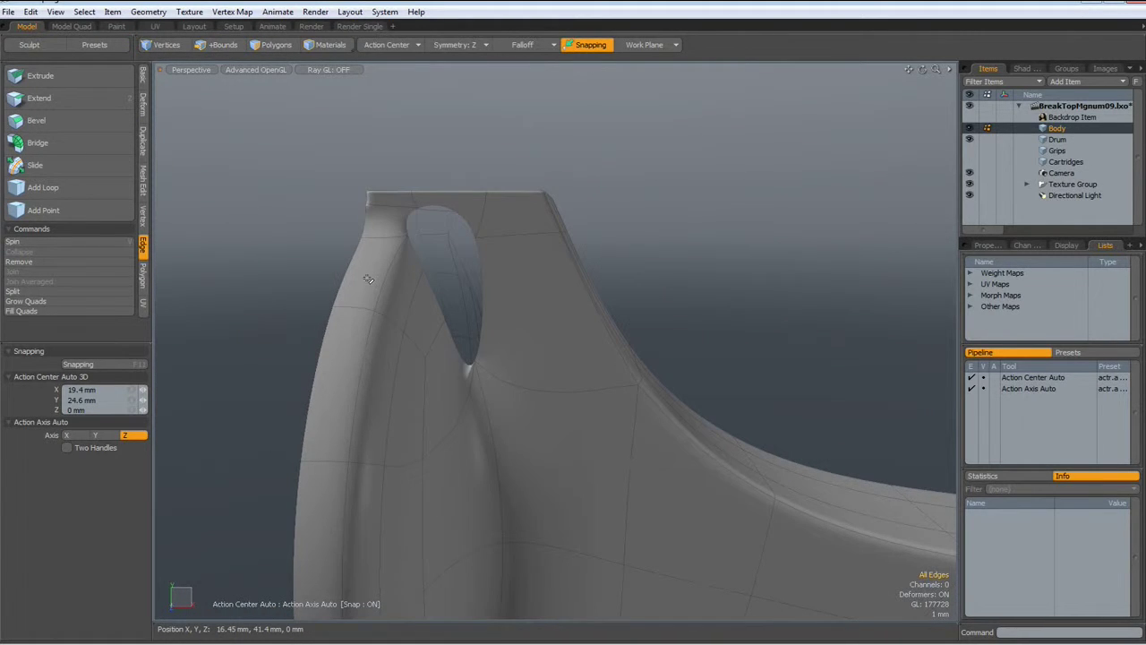
key("Tab")
Add one uniform loop slice at 50% to the frame section just beneath the dome rim's lower end.
left_click_drag(367, 280, 441, 382, "alt")
scroll(405, 405, "up", 5)
left_click(446, 412)
key("alt+c")
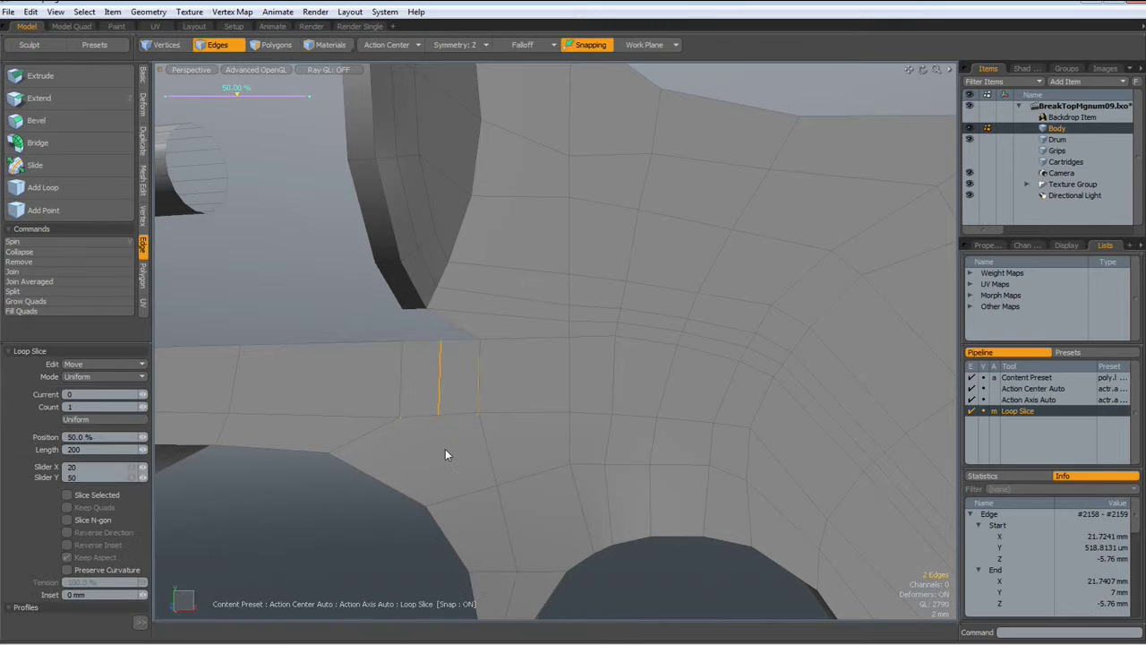
key("space")
left_click_drag(439, 362, 467, 385, "alt")
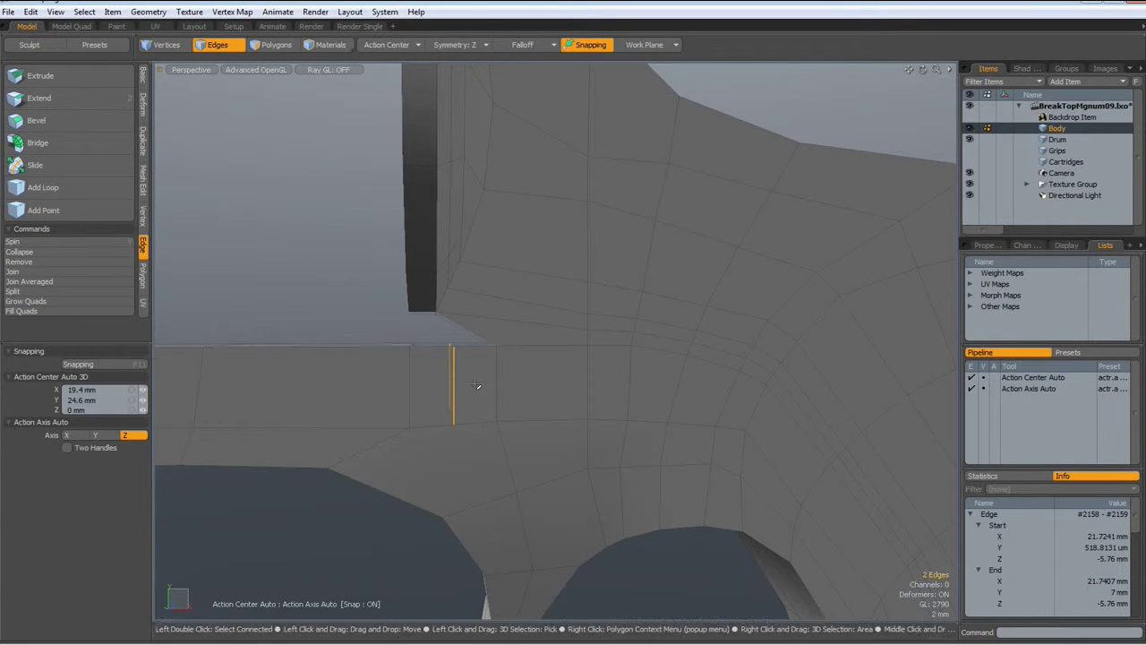
Bridge the lower end edges of the dome rim to the frame's upper edges directly below them.
left_click_drag(423, 312, 421, 316, "alt")
left_click(428, 291)
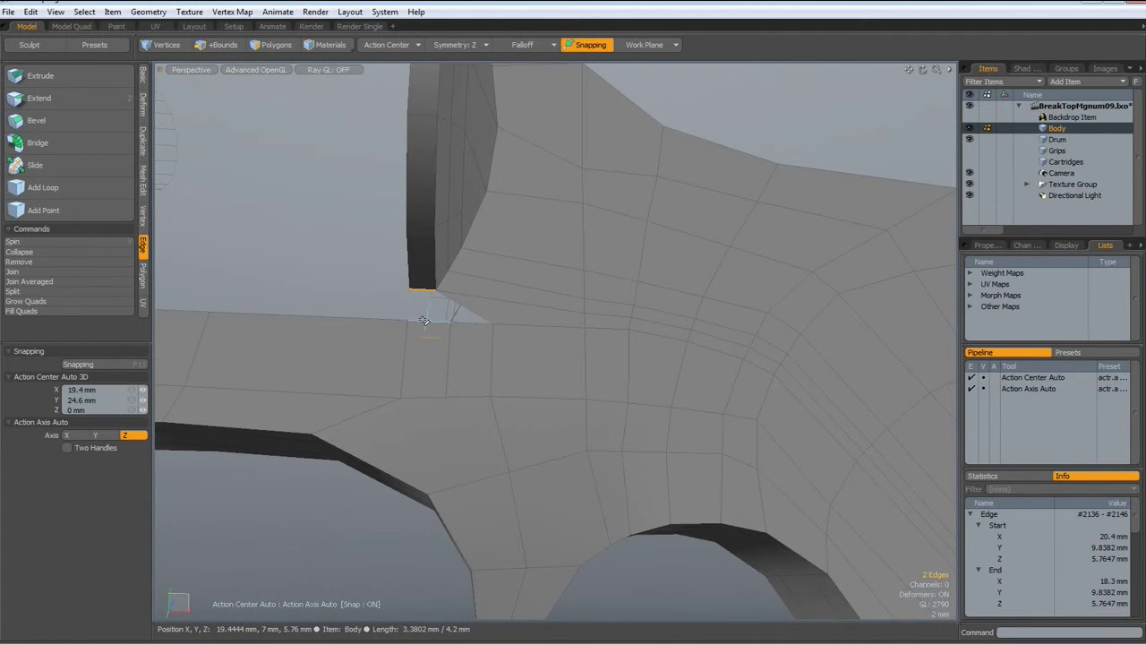
left_click(418, 322, "shift")
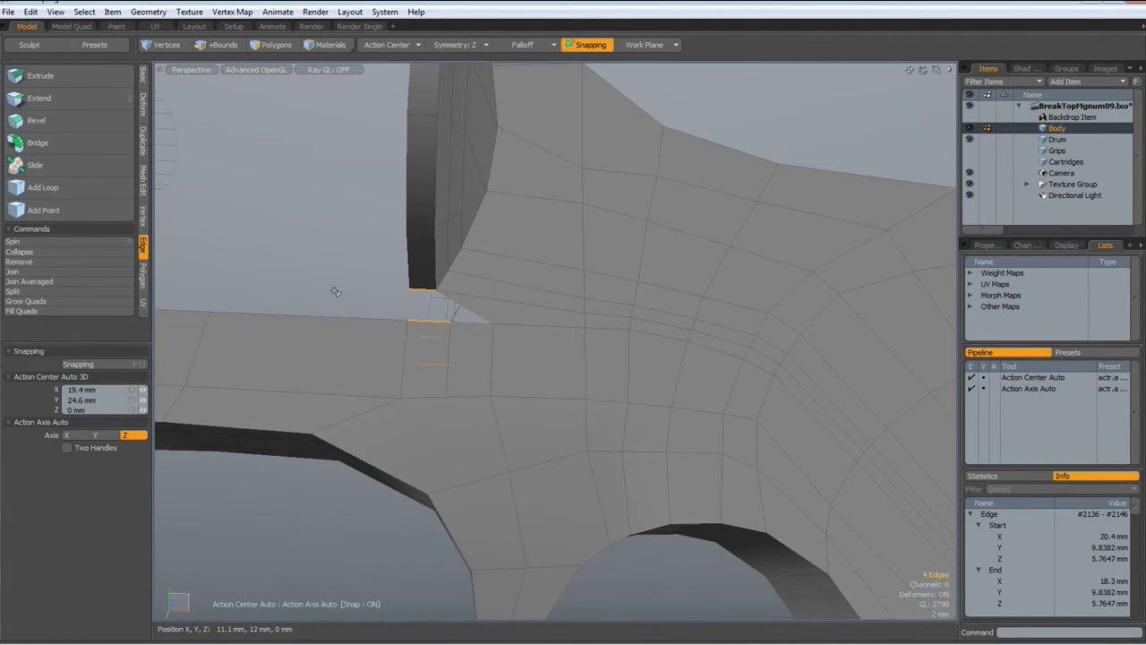
left_click(88, 145)
key("space")
left_click_drag(501, 305, 492, 339, "alt")
scroll(492, 340, "up", 3)
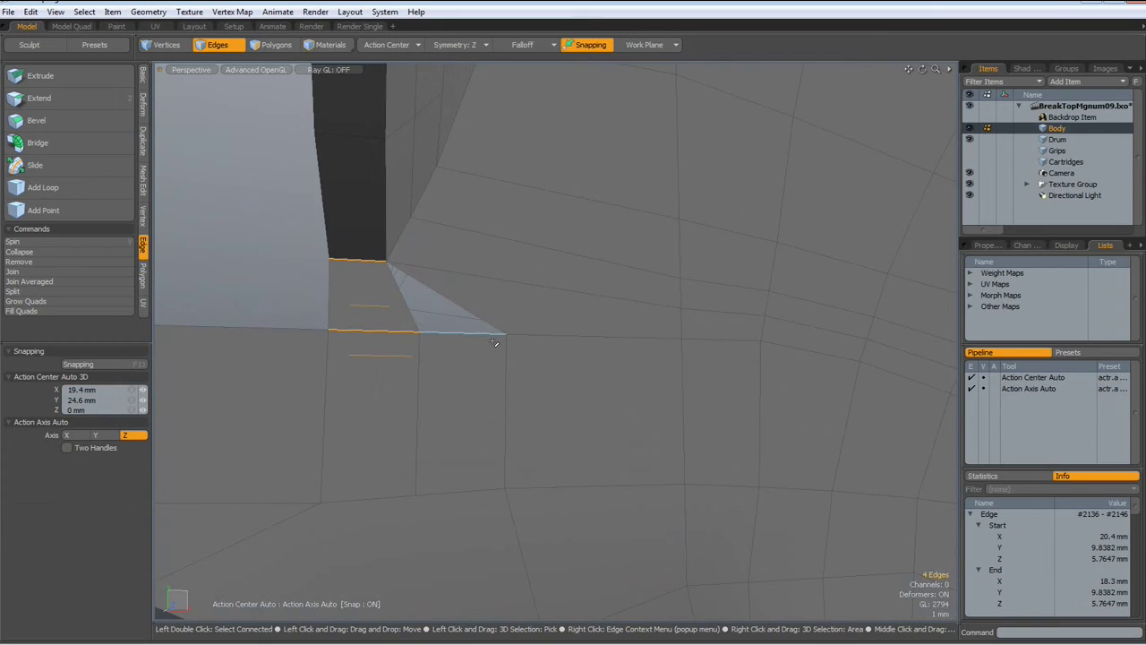
scroll(494, 342, "down", 2)
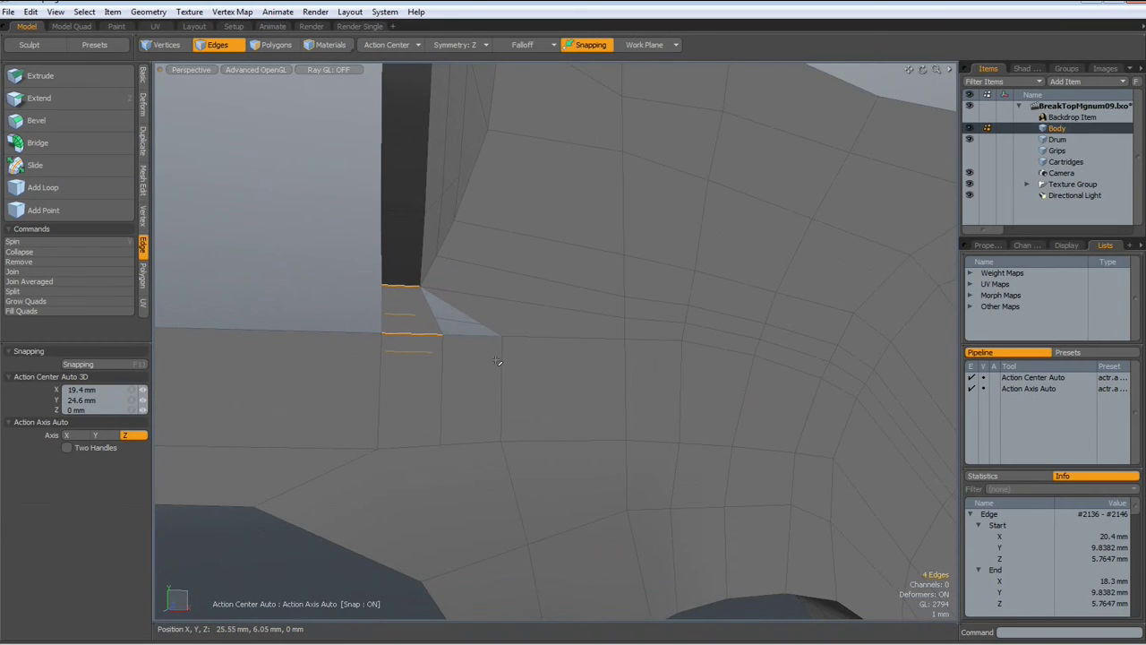